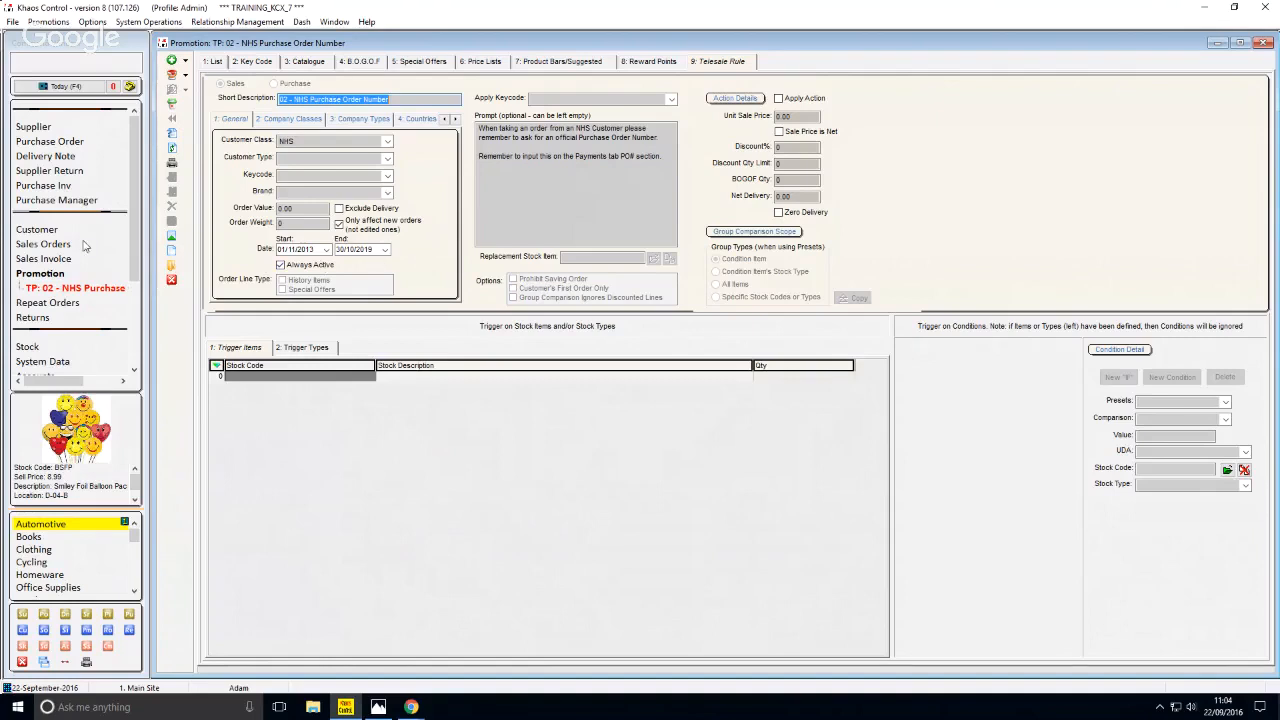
Step: Look up the Northumberland Health Trust customer by its URN and open its detail record
click(45, 231)
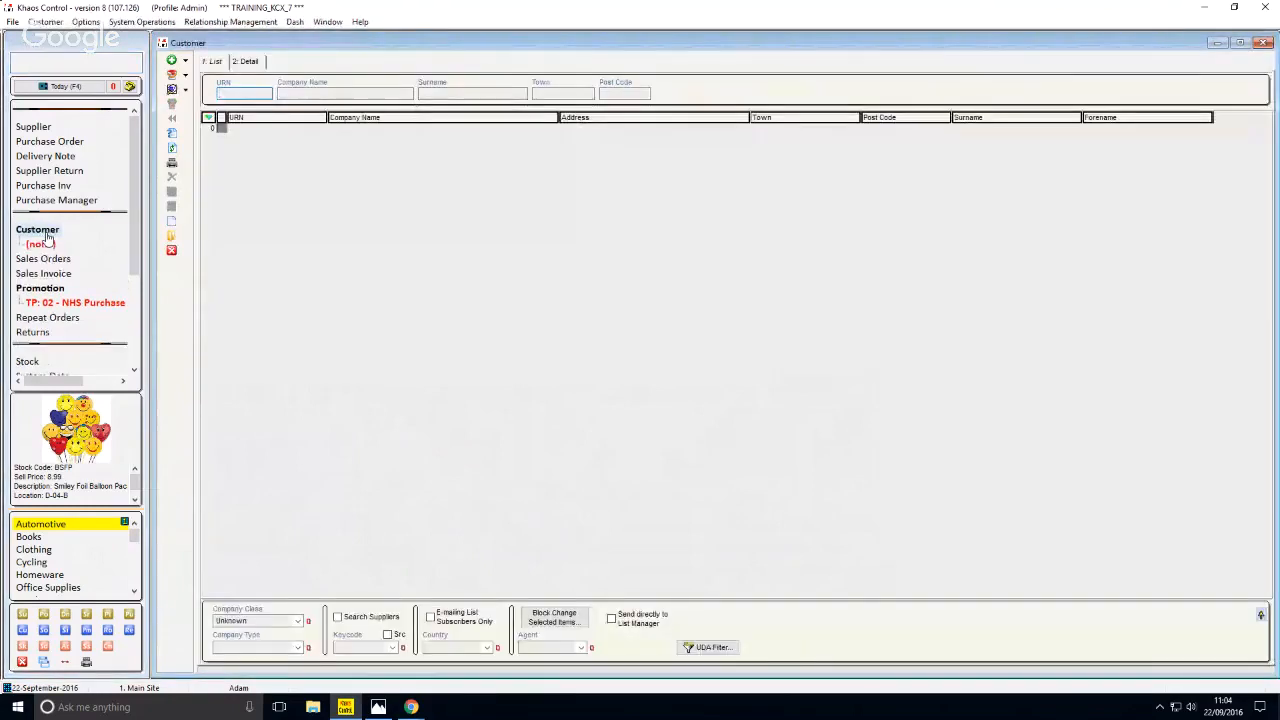
text(NHT)
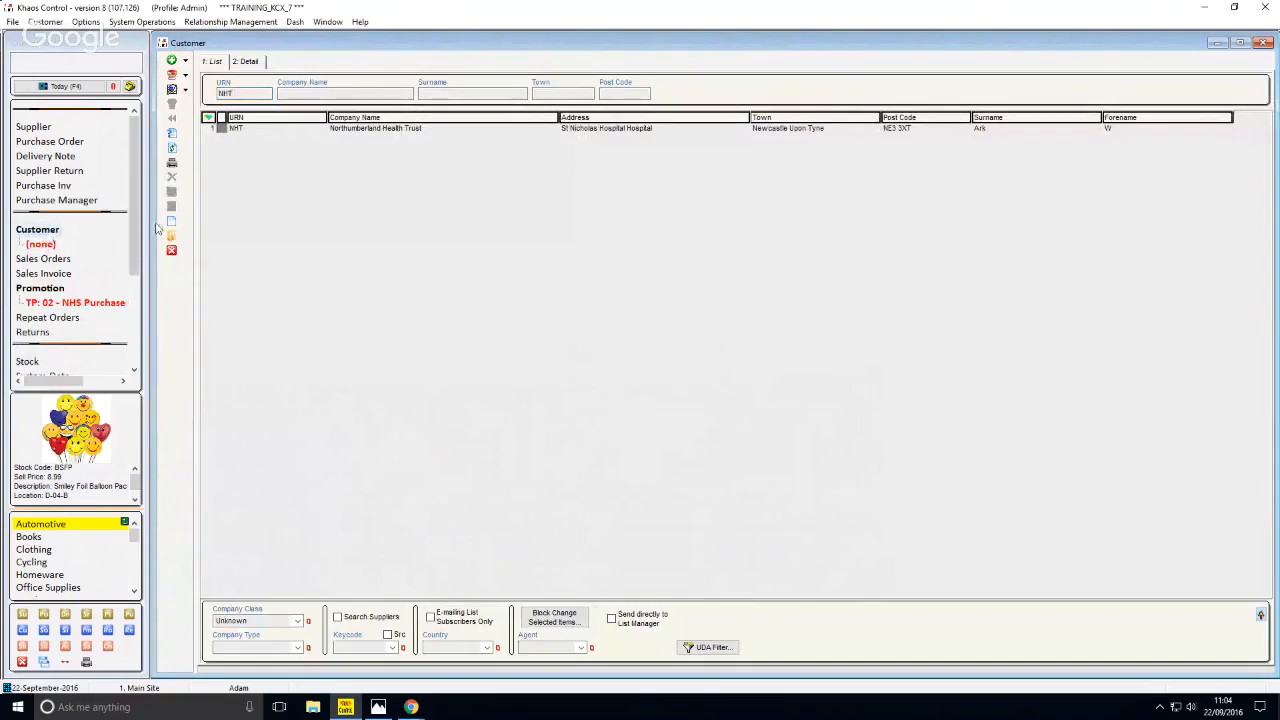
double_click(252, 130)
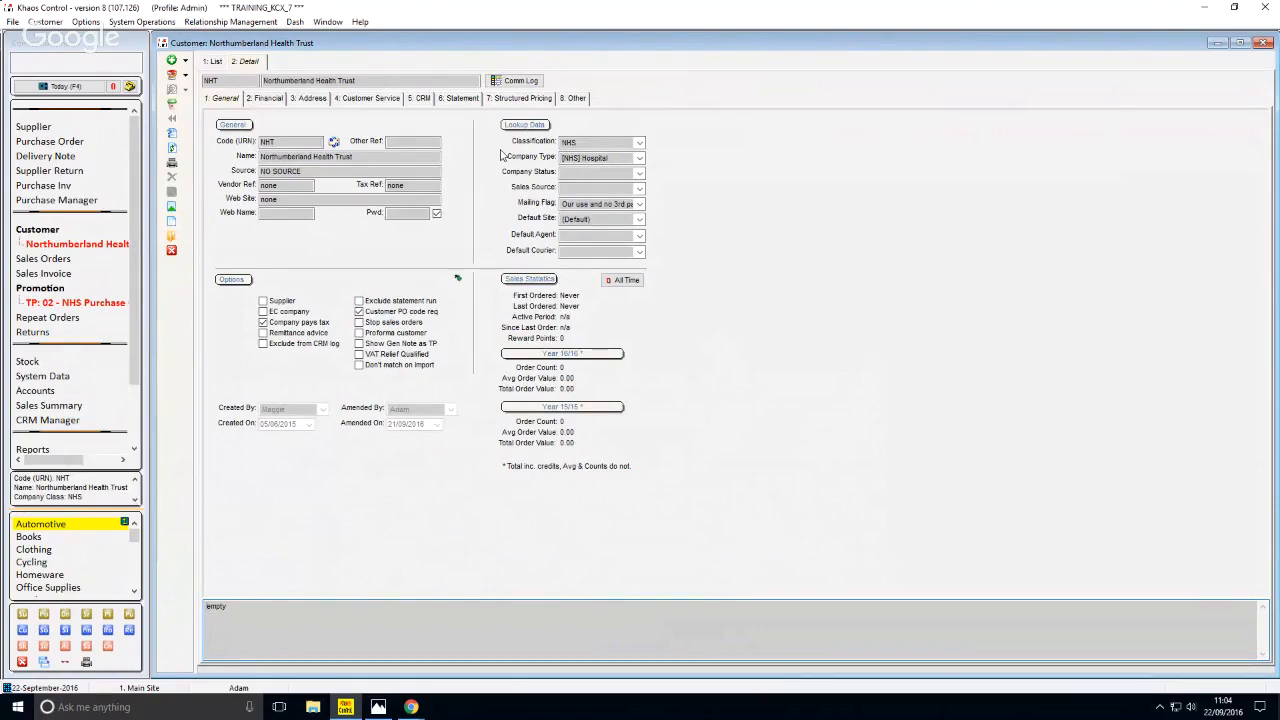
Step: Create a sales order for Northumberland Health Trust with stock item 002254, accepting the NHS Purchase Order Number telesales prompt
key(ctrl+o)
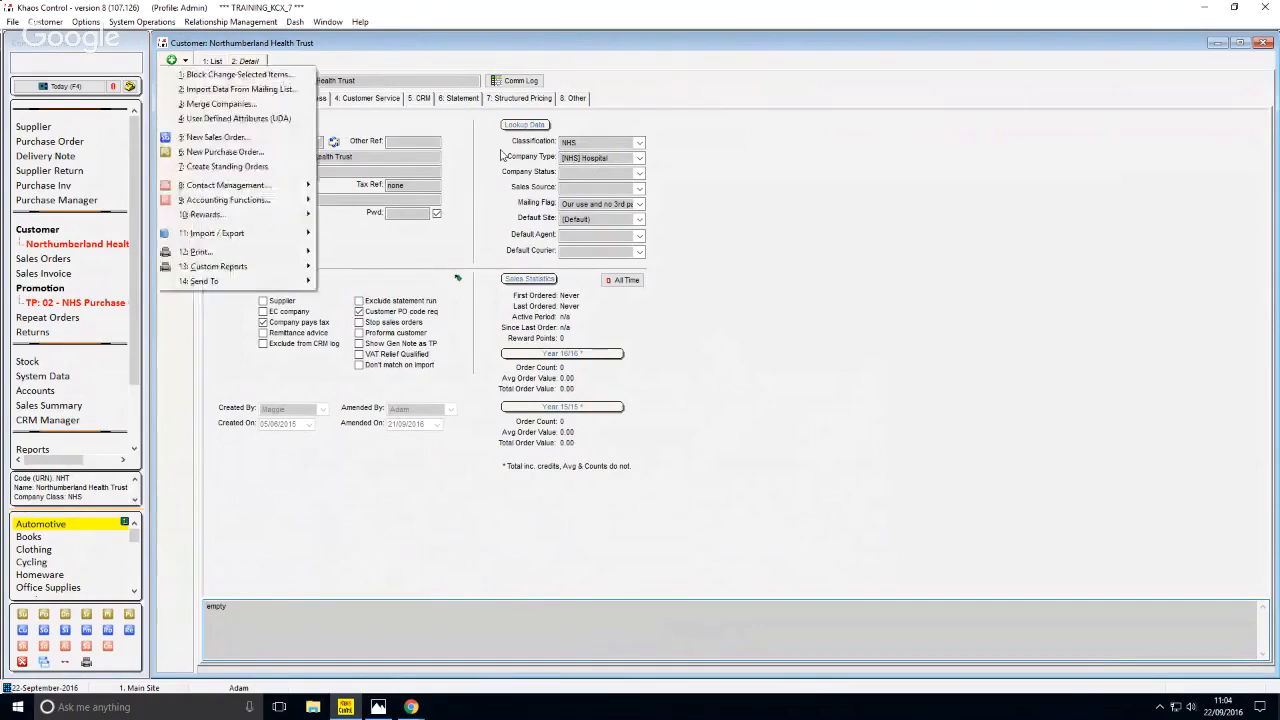
key(Escape)
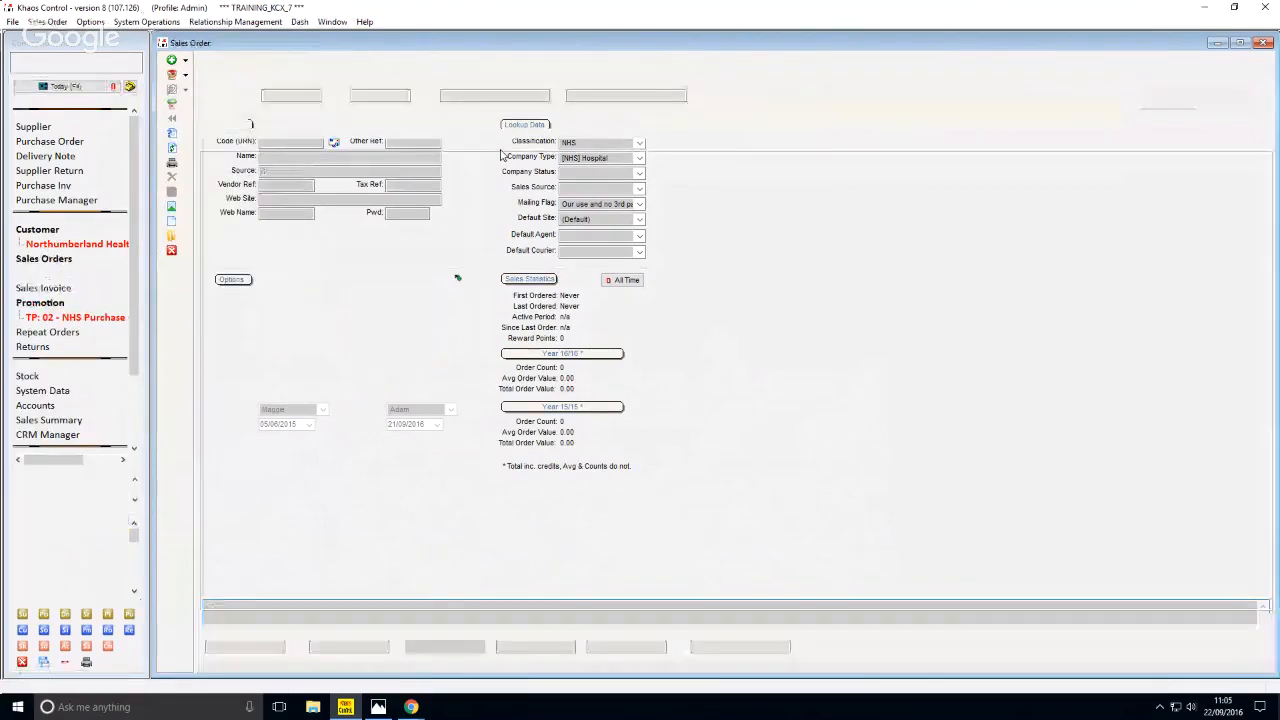
key(Insert)
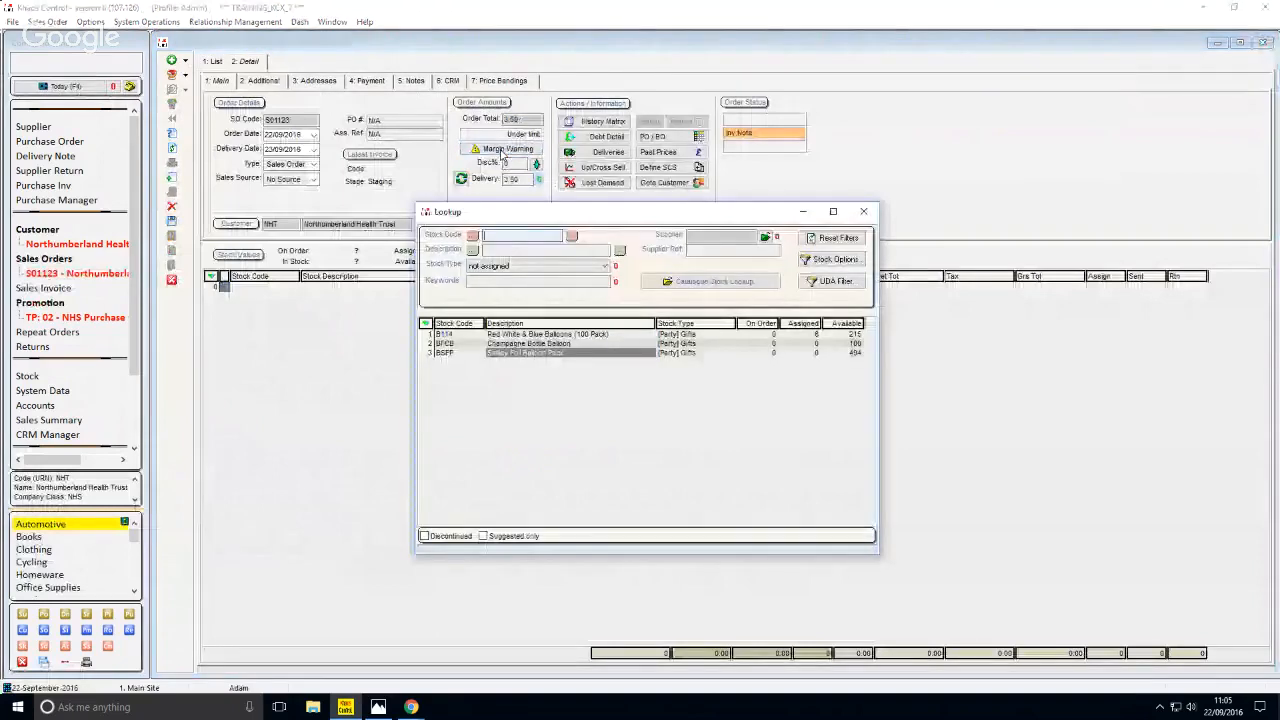
text(0023)
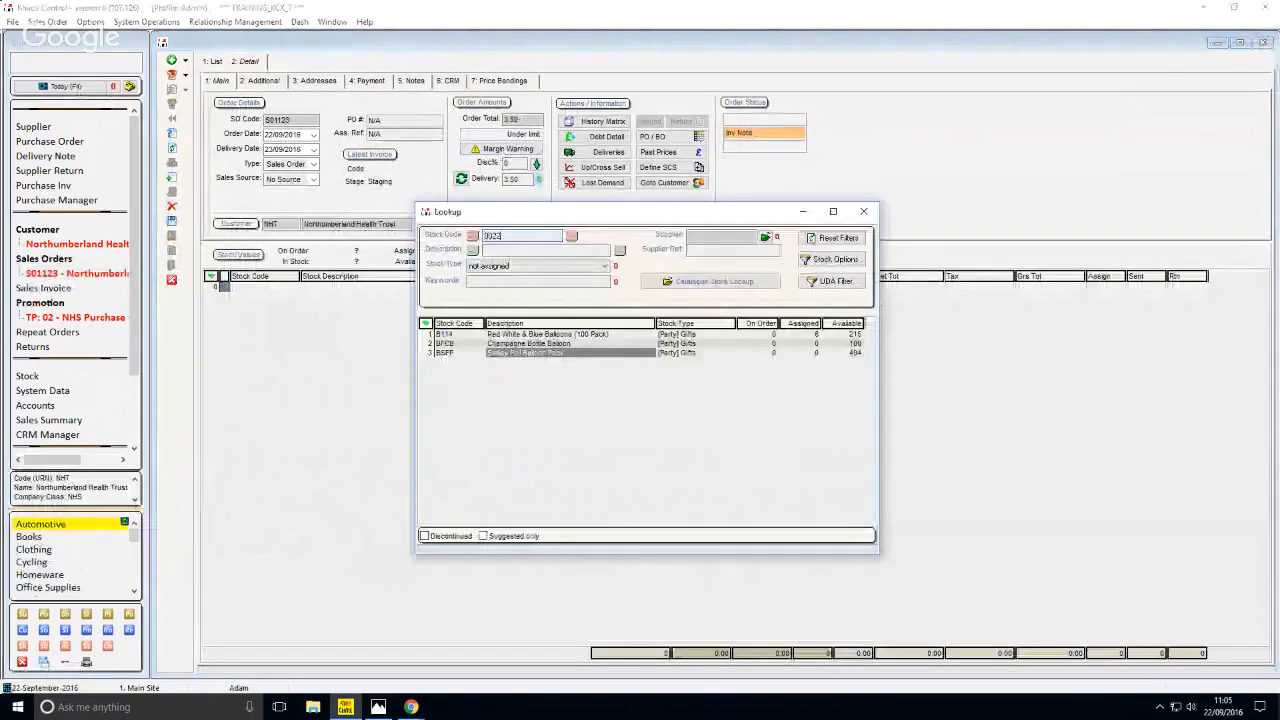
text(54)
key(Return)
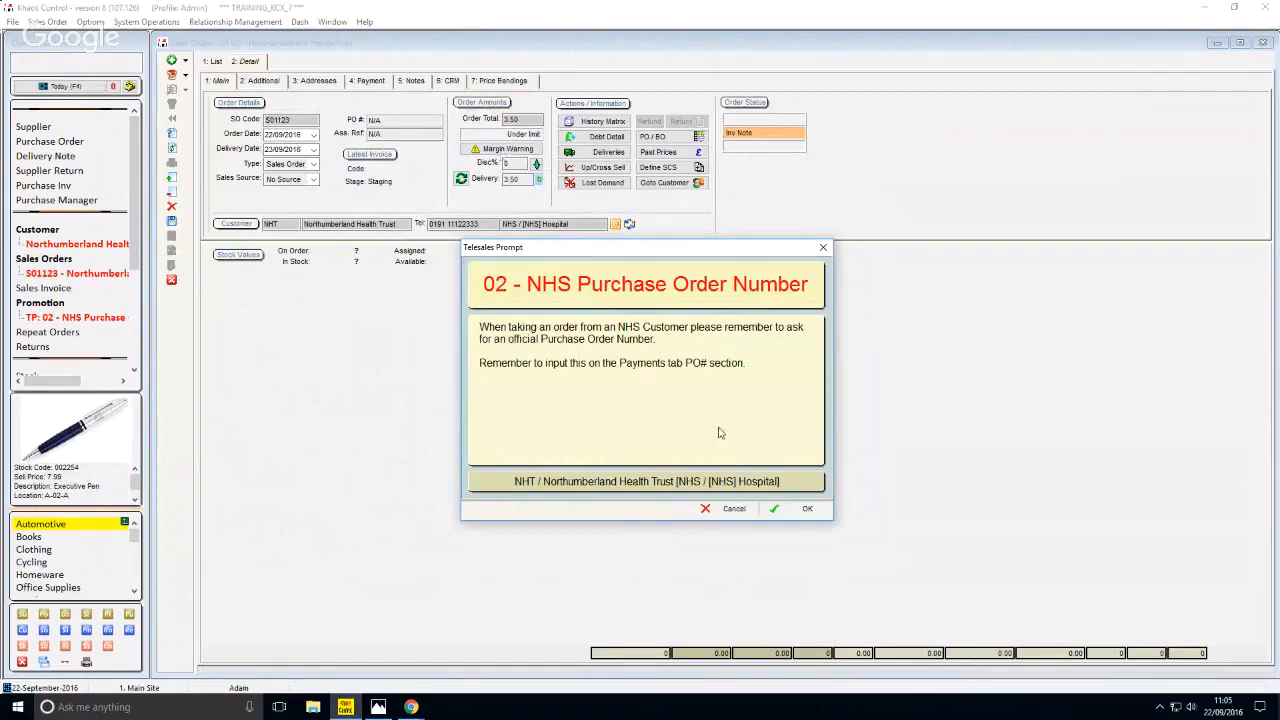
click(783, 510)
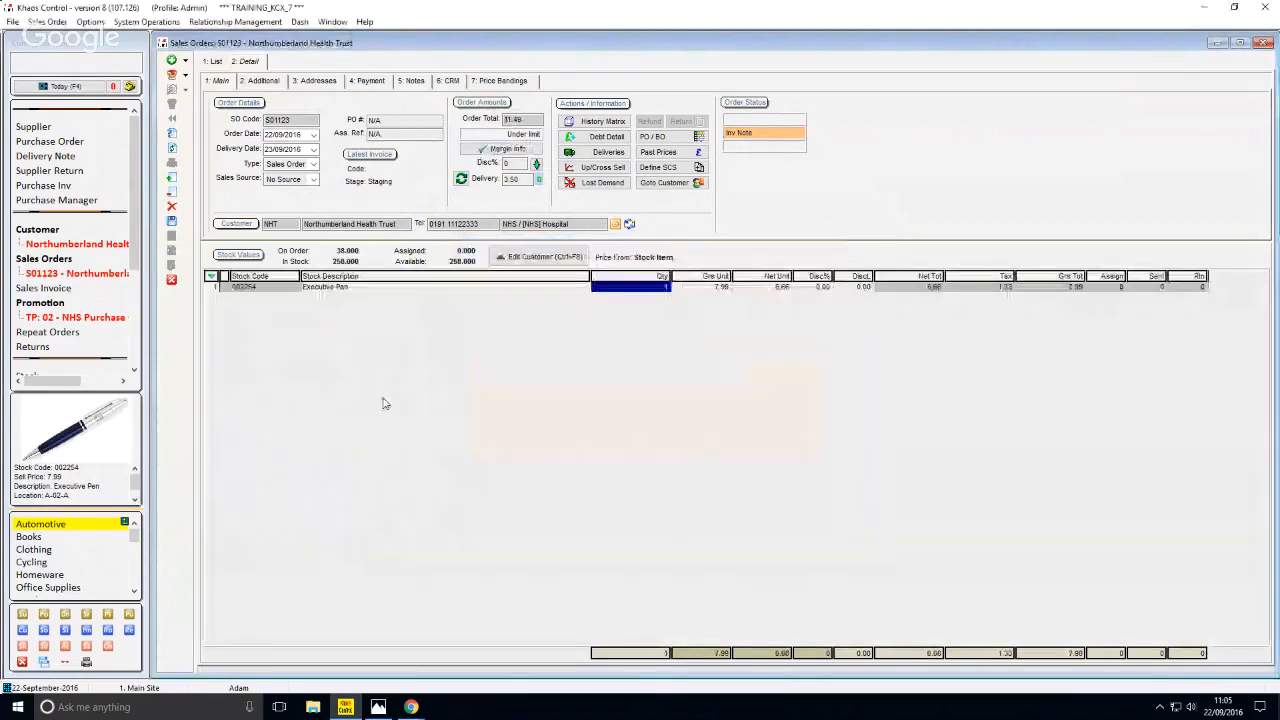
Step: Discard the unsaved Northumberland Health Trust sales order and close the customer record
key(Escape)
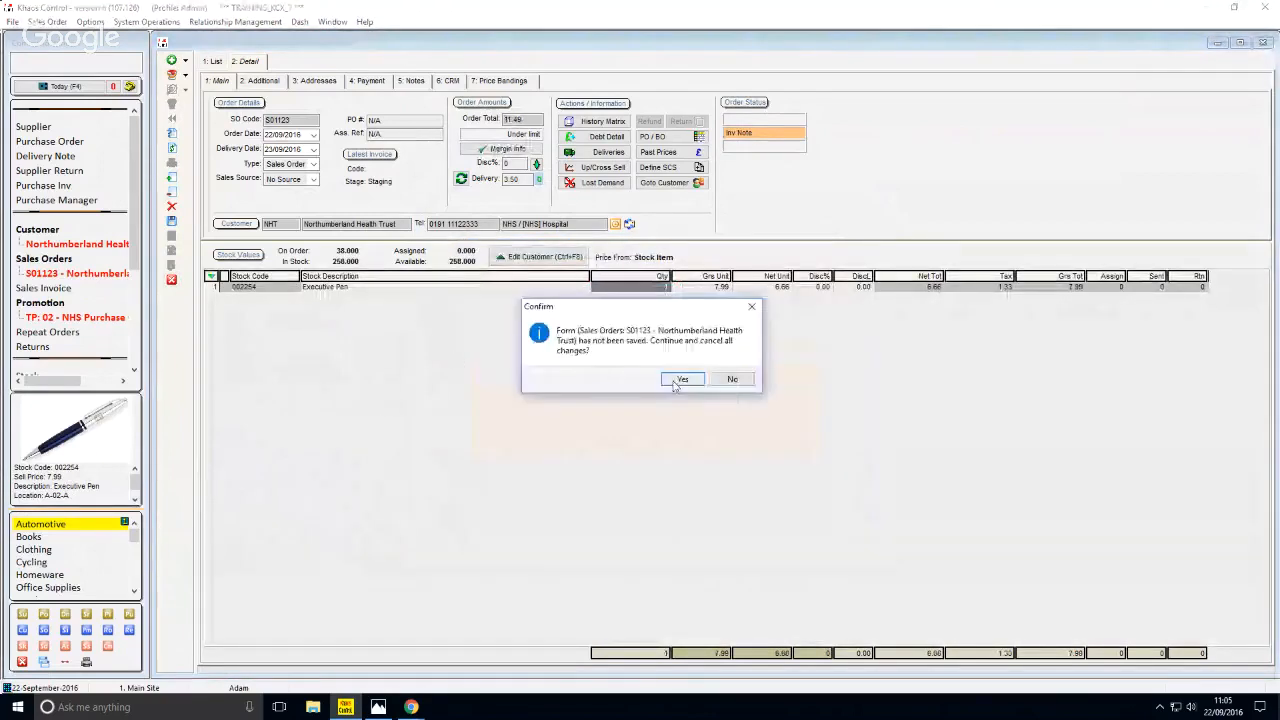
click(680, 379)
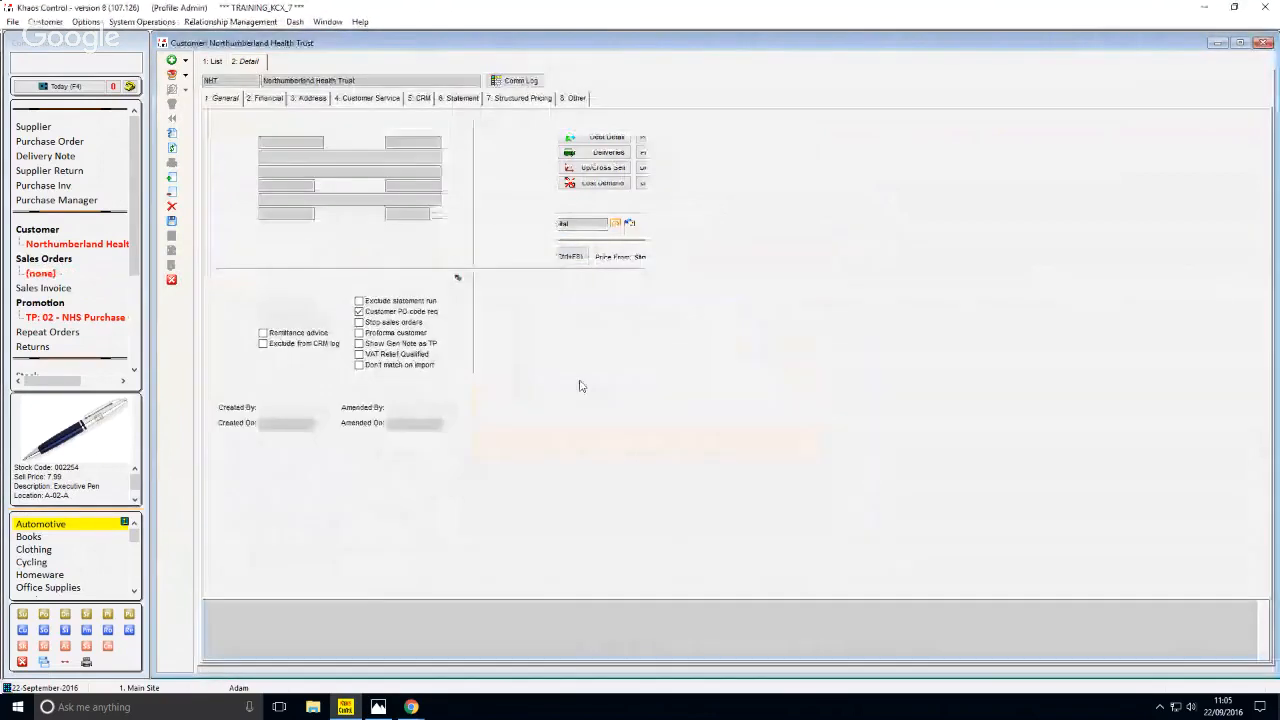
key(Escape)
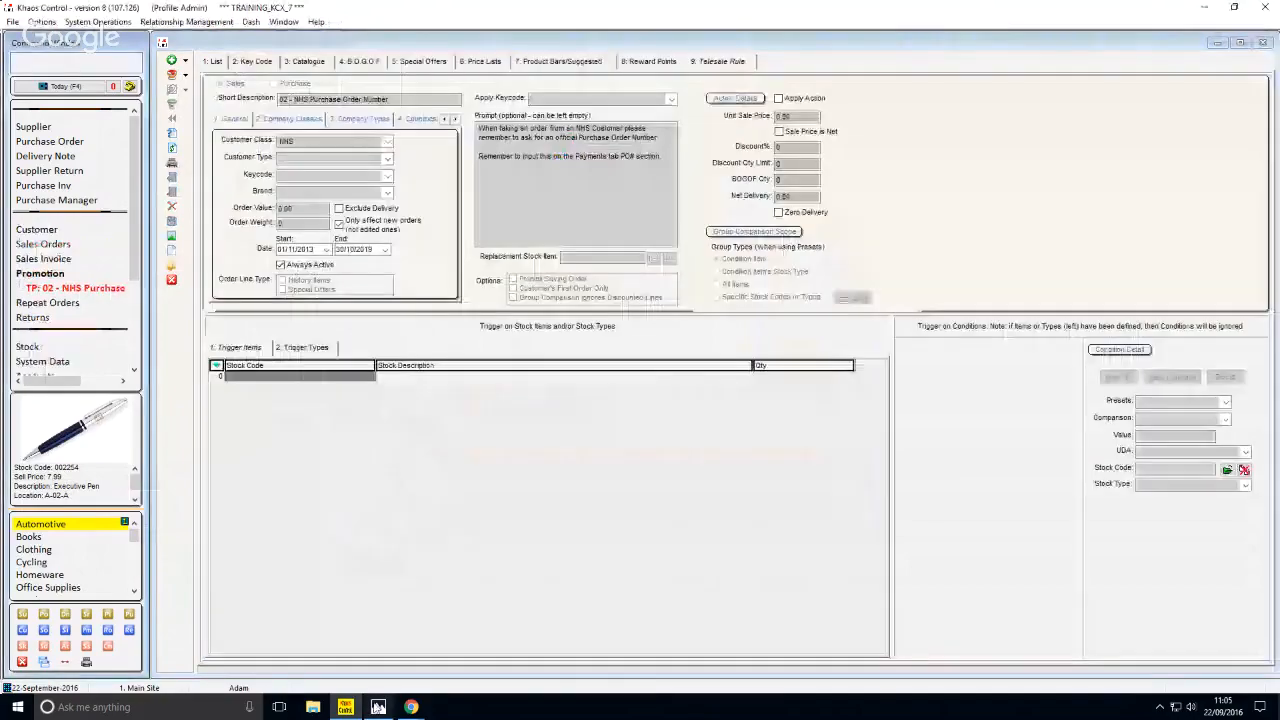
Step: Show the slide on using telesales rules with trigger items in Photos and return to Khaos Control
click(378, 707)
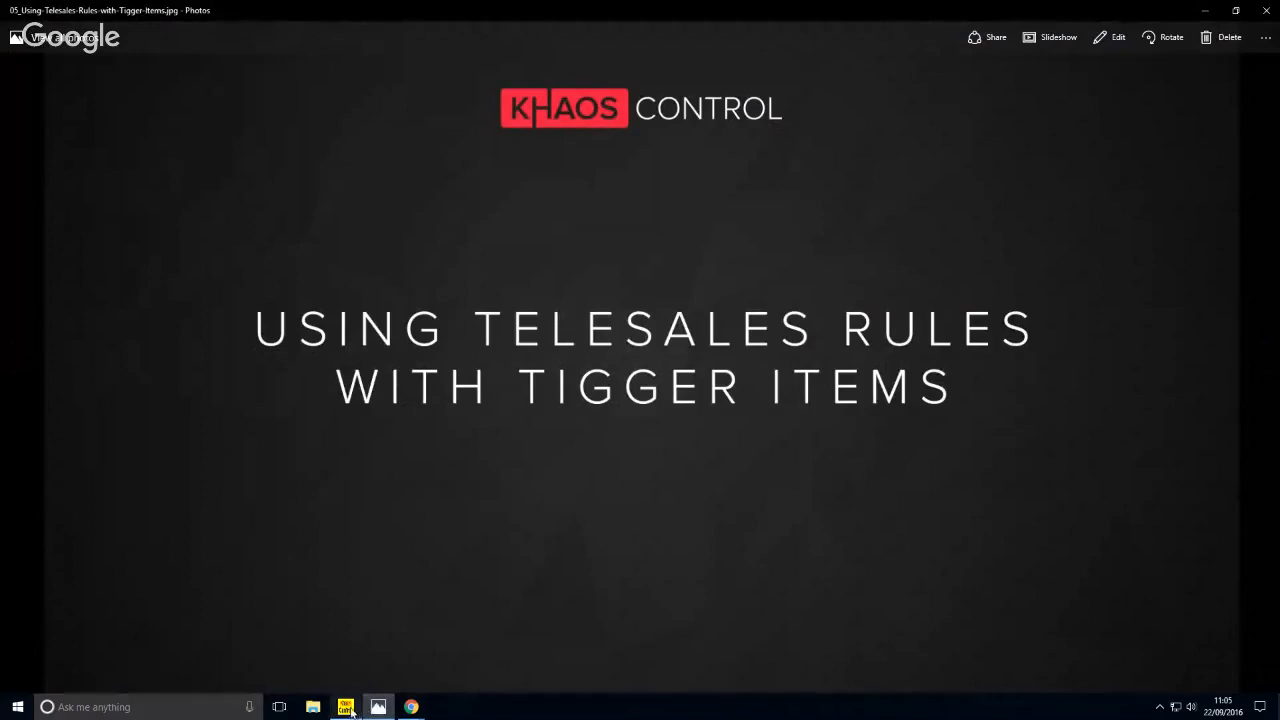
click(347, 708)
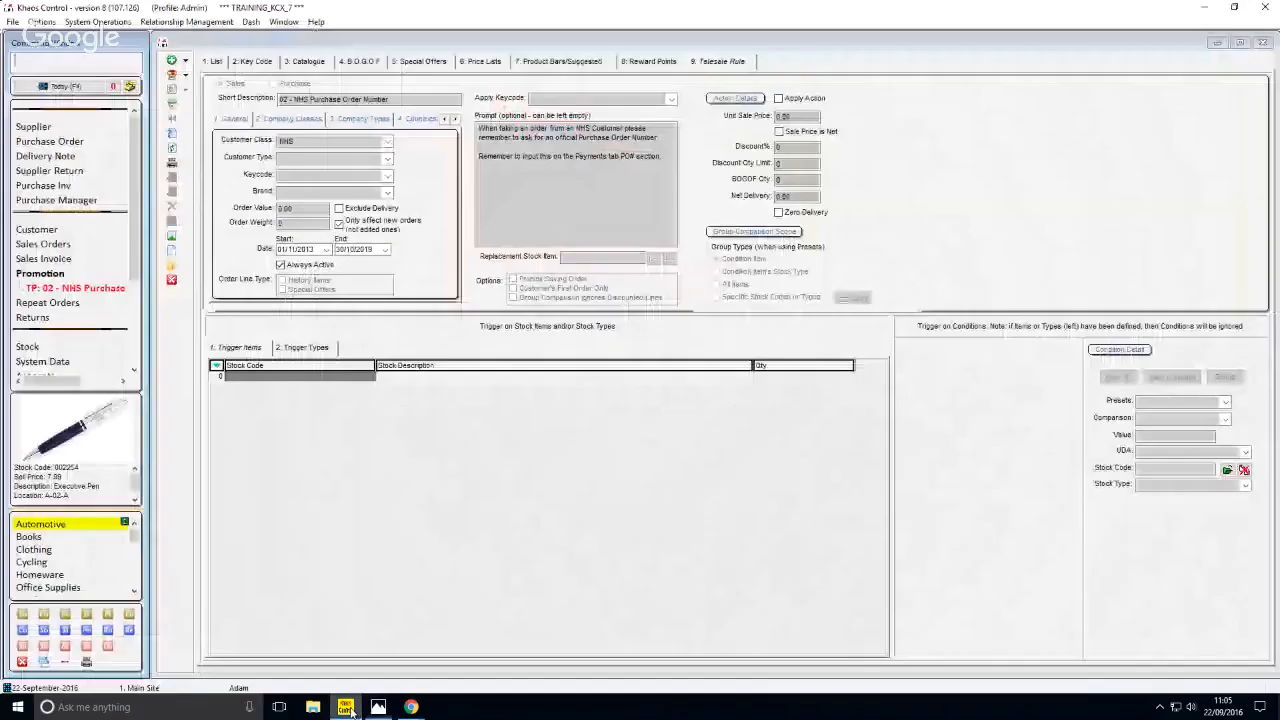
Step: Open the telesales rule 01 - Trade Bulk Buy Discount from the promotion list and examine its trigger item
click(212, 62)
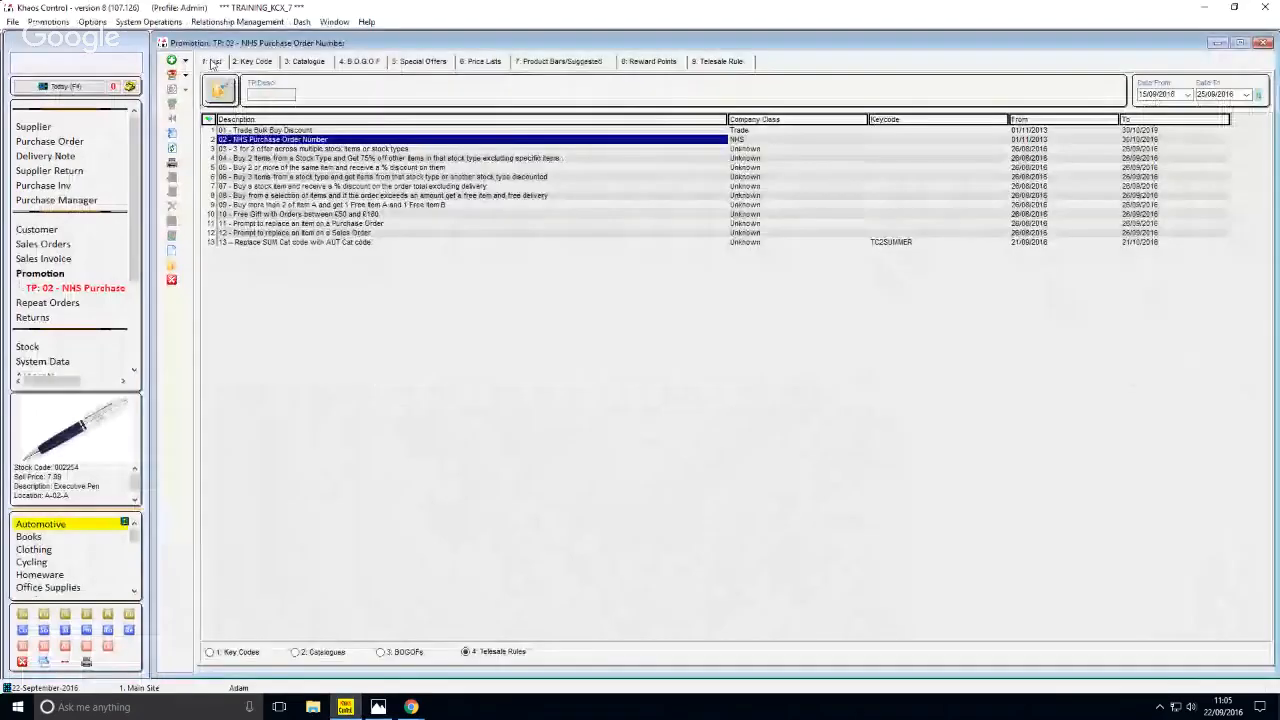
double_click(245, 131)
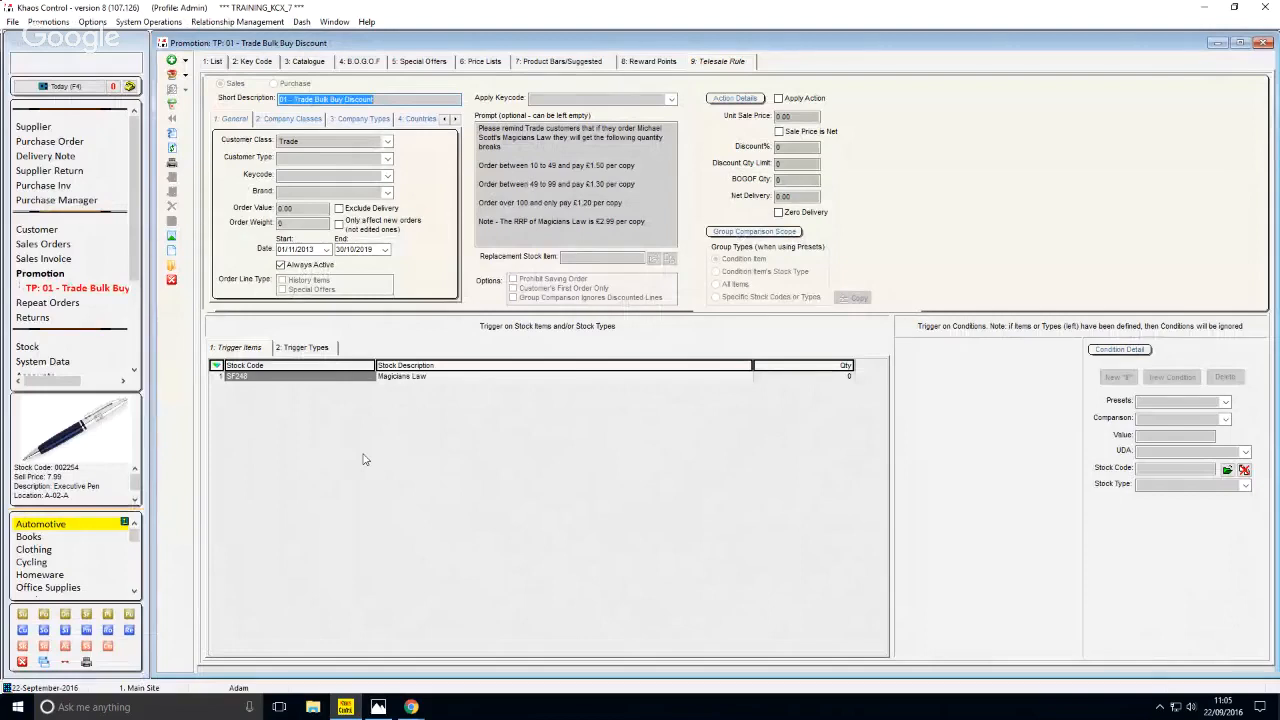
click(281, 381)
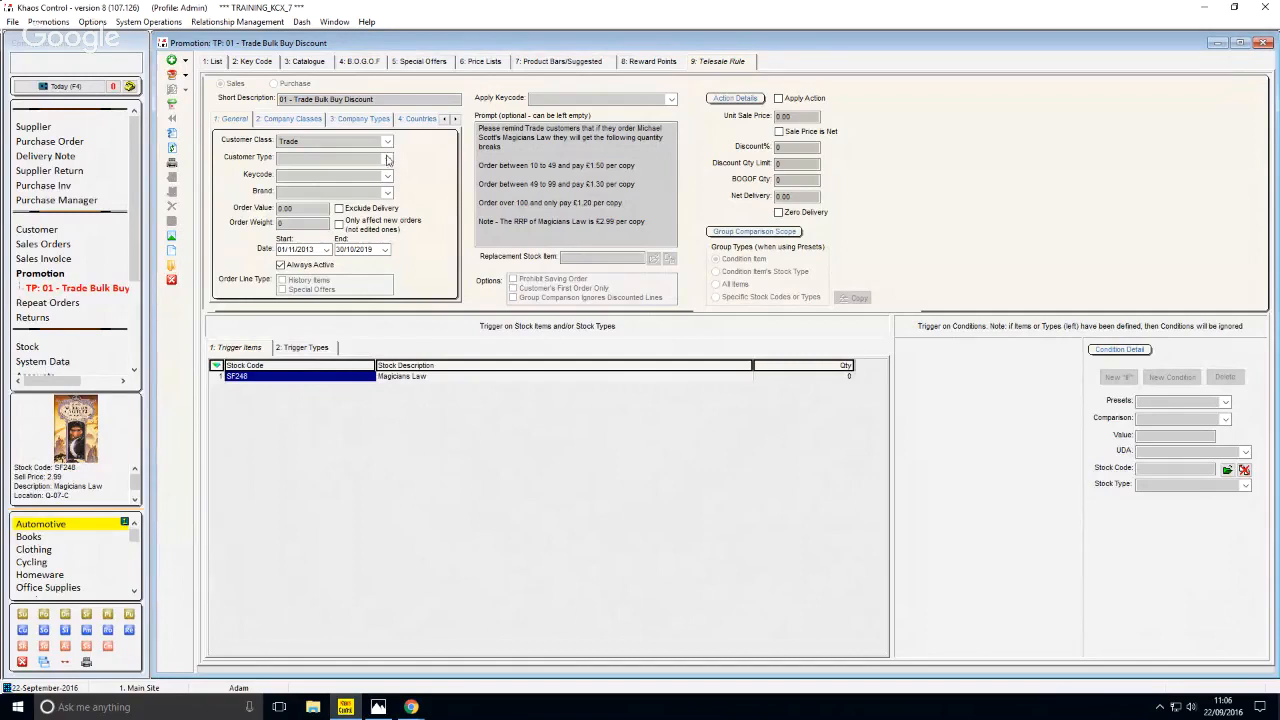
Step: Start a new sales order for the Computing Department customer and add stock item 002254, Executive Pen
click(116, 64)
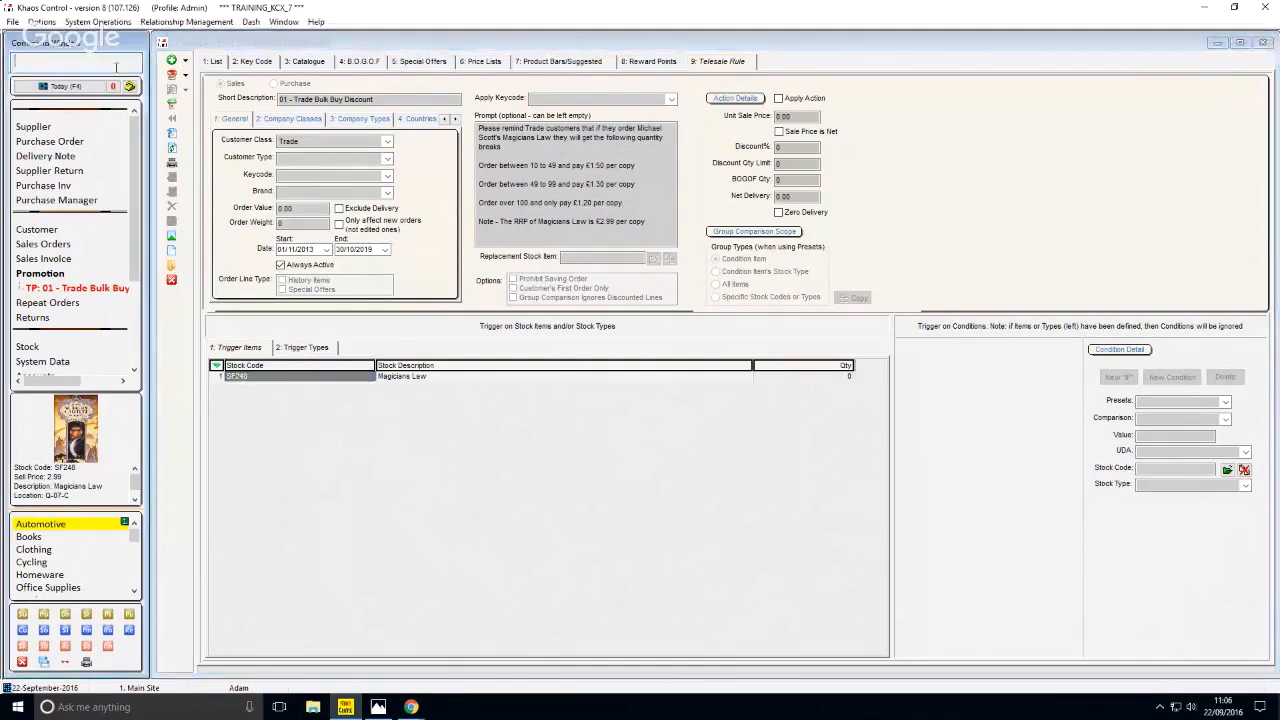
text(socd.new)
key(Return)
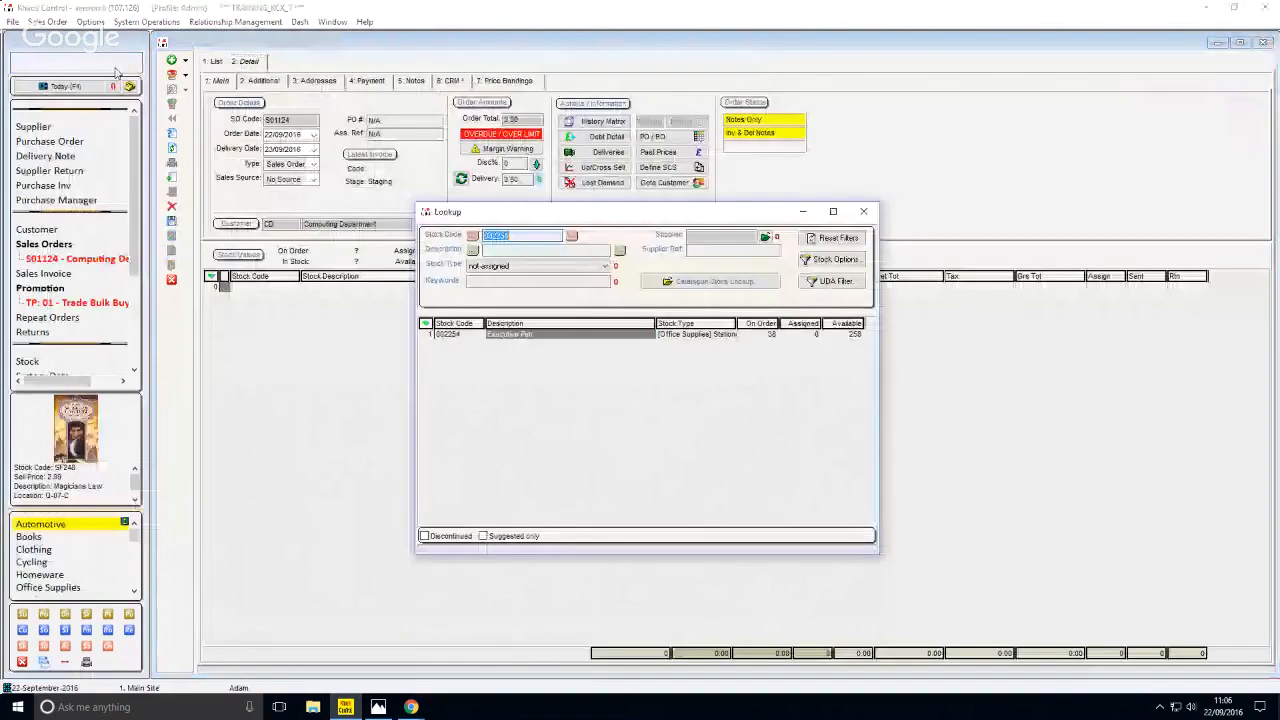
key(Return)
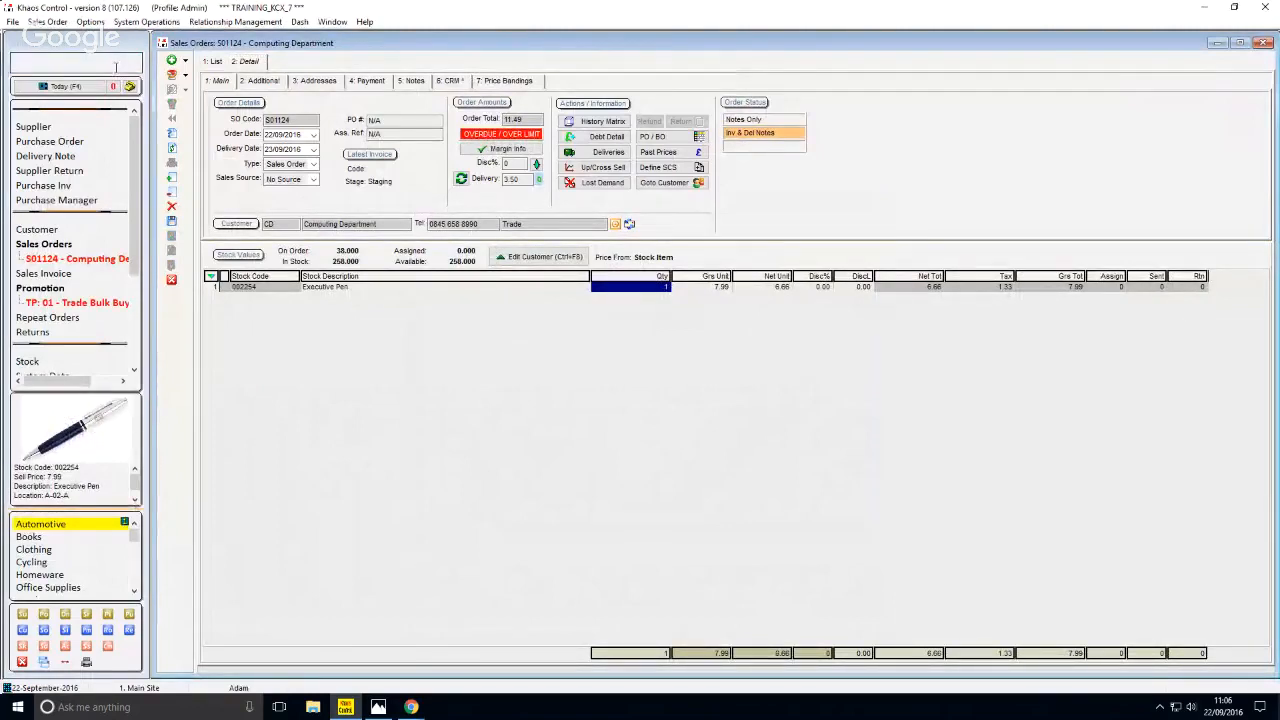
Step: Add stock item SF248, Magicians Law, to the order and accept the Trade Bulk Buy Discount telesales prompt
key(Insert)
text(SF248)
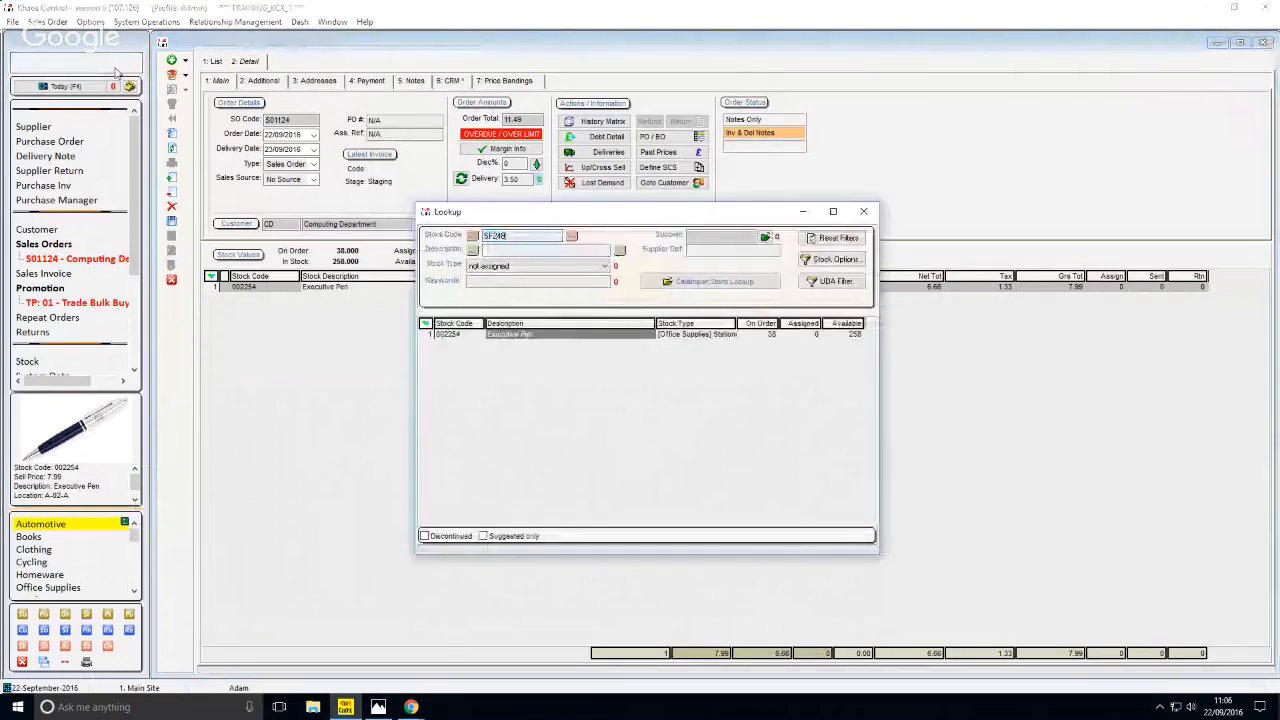
key(Return)
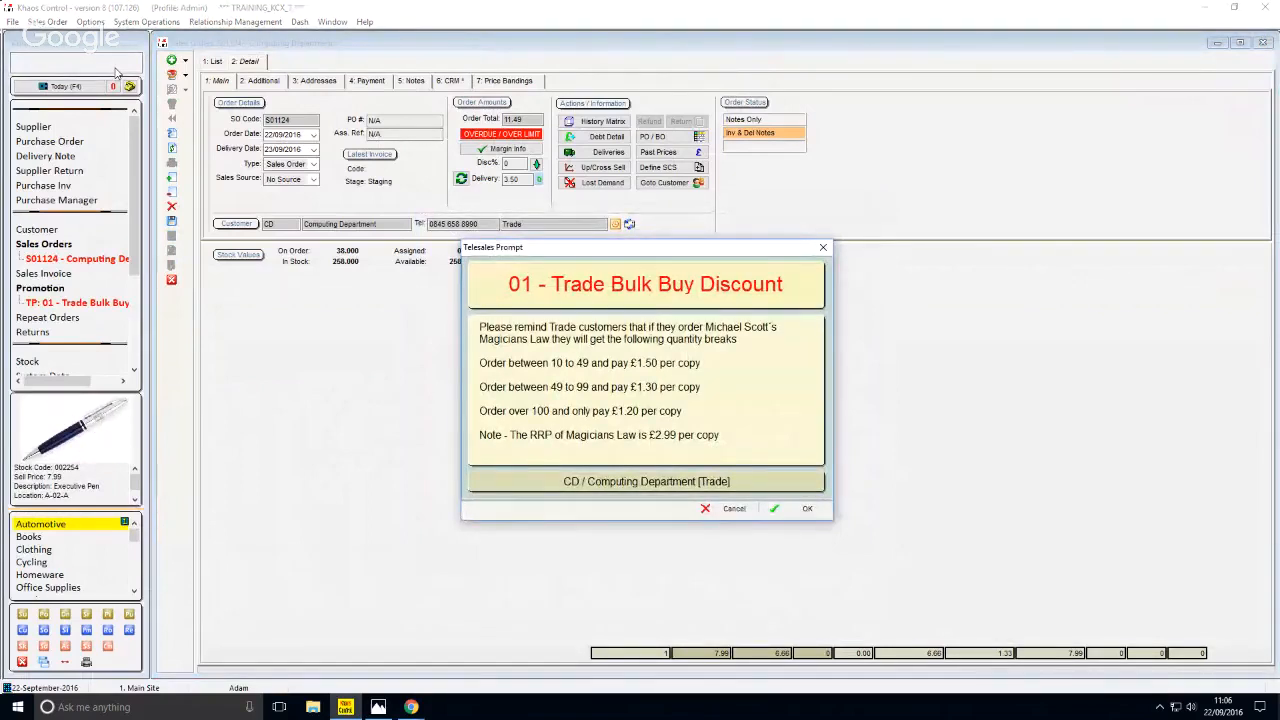
key(Return)
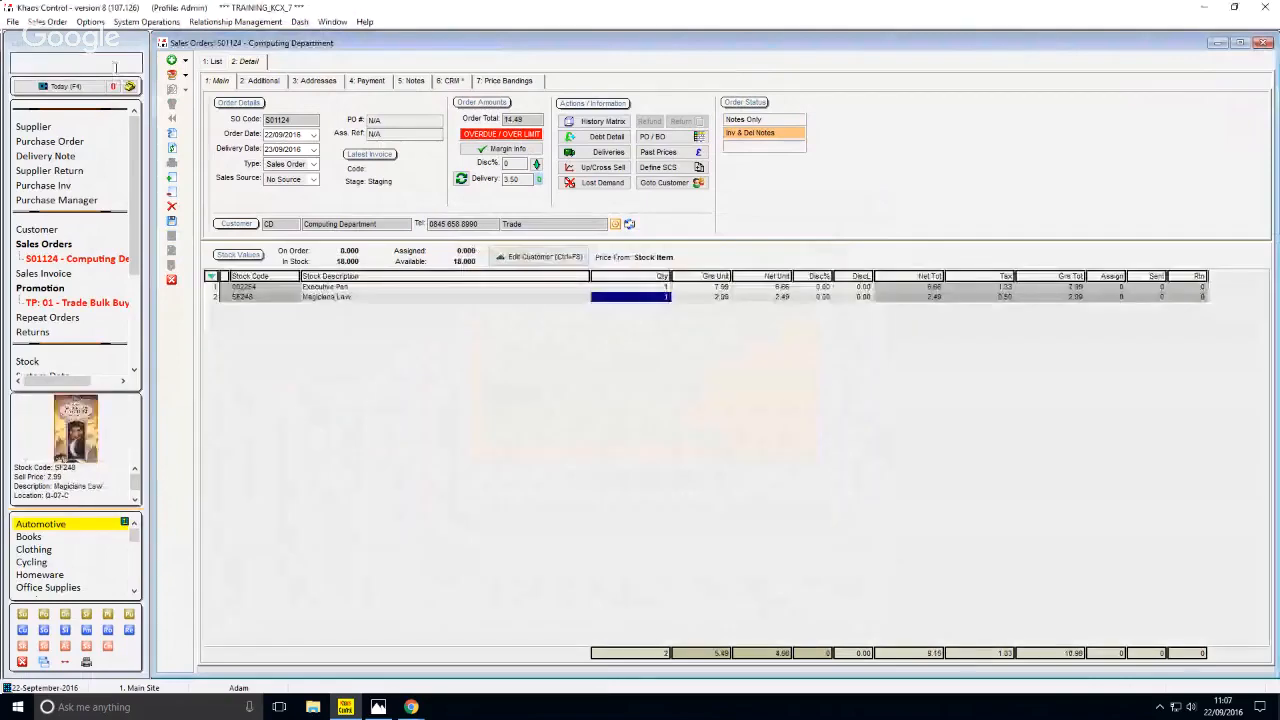
Step: Show the slide on using keycodes as telesales rule triggers in Photos and return to Khaos Control
key(alt+Tab)
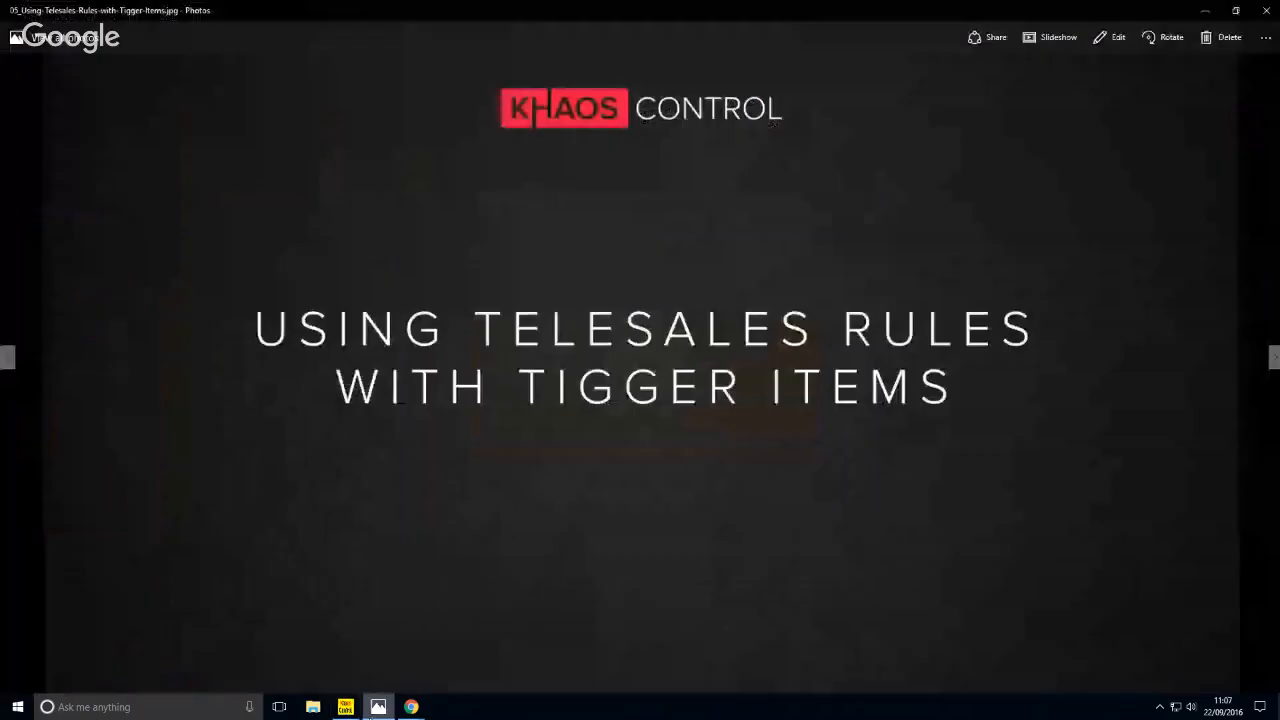
key(Right)
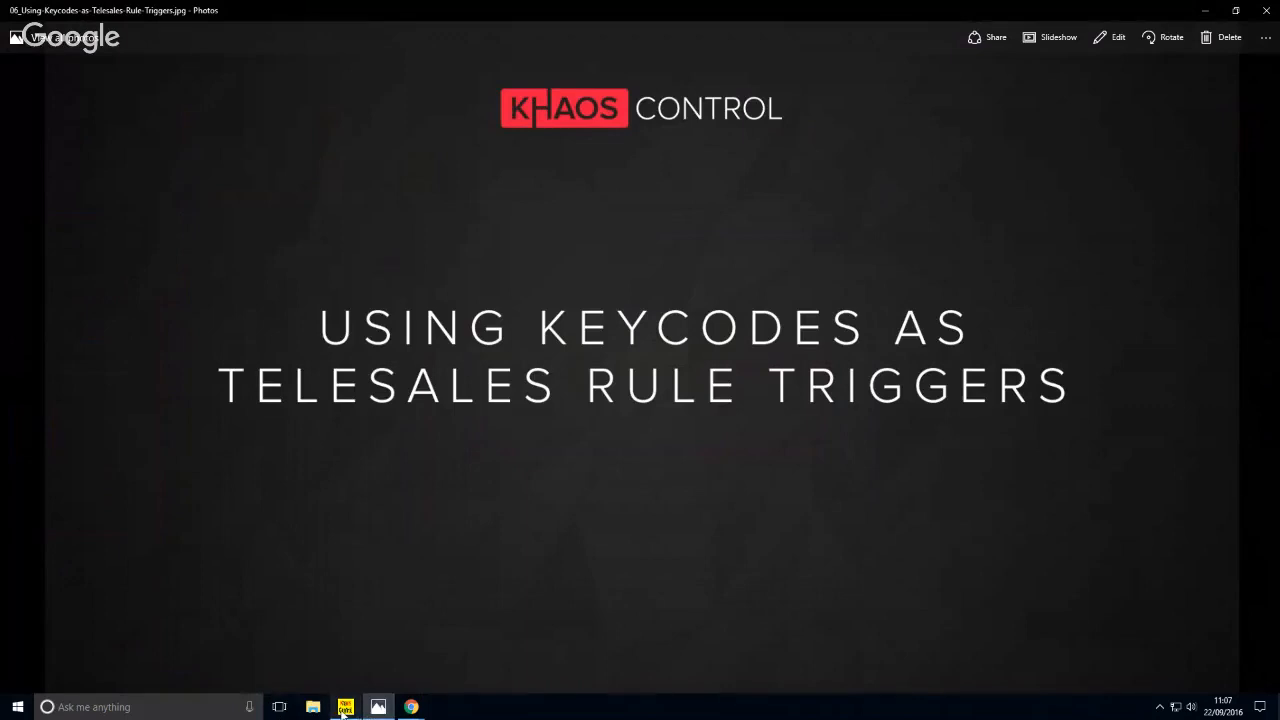
click(344, 707)
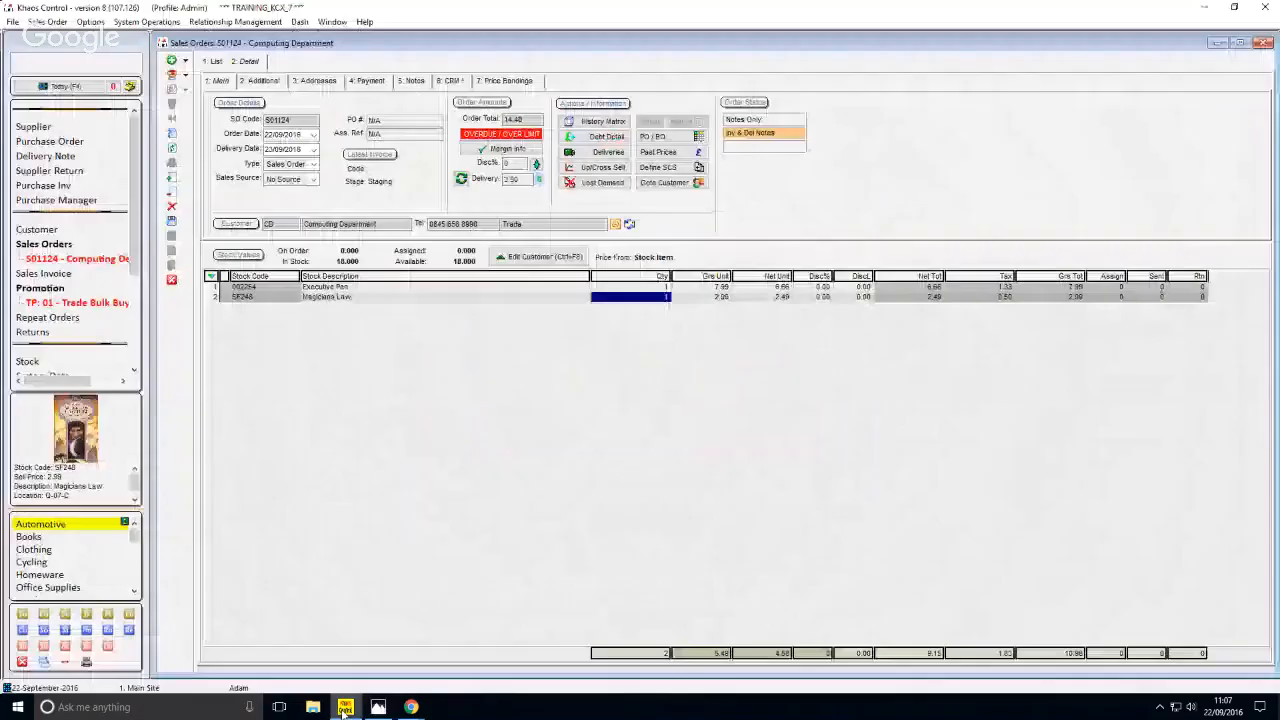
Step: Create a new telesales rule in a separate promotion window with the short description "14 - Free balloon for account customers"
click(55, 292)
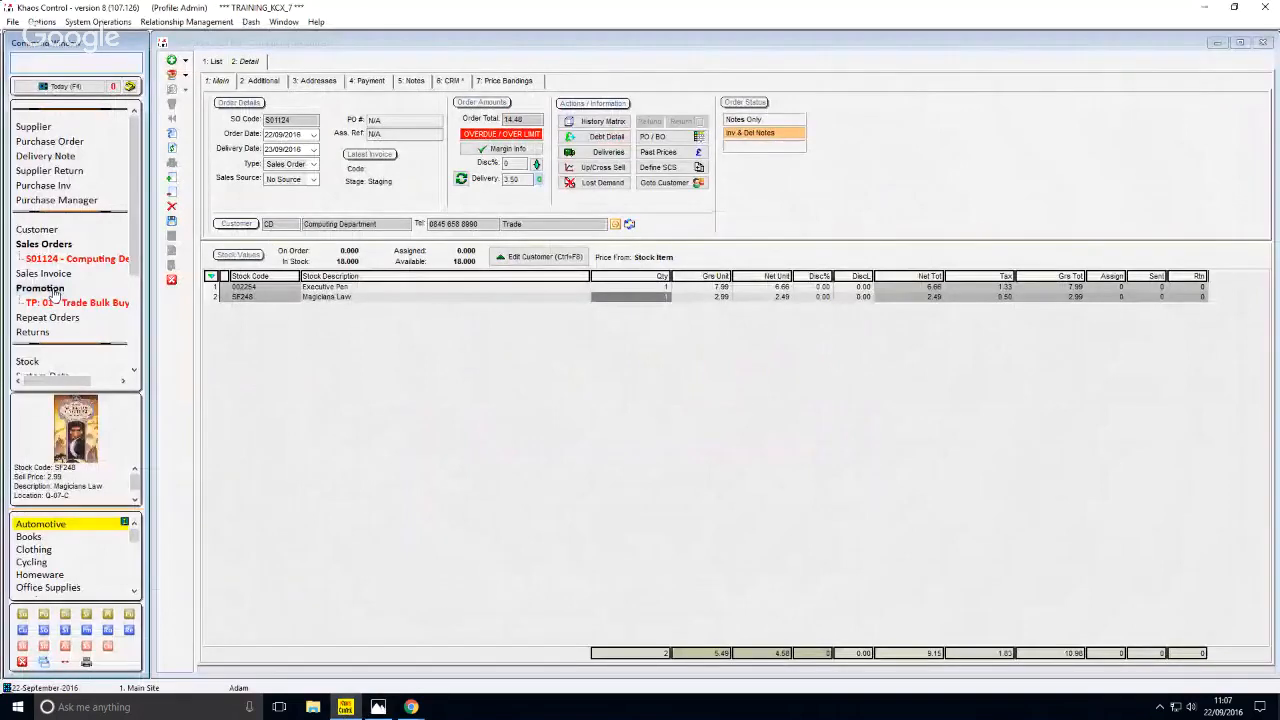
double_click(55, 292)
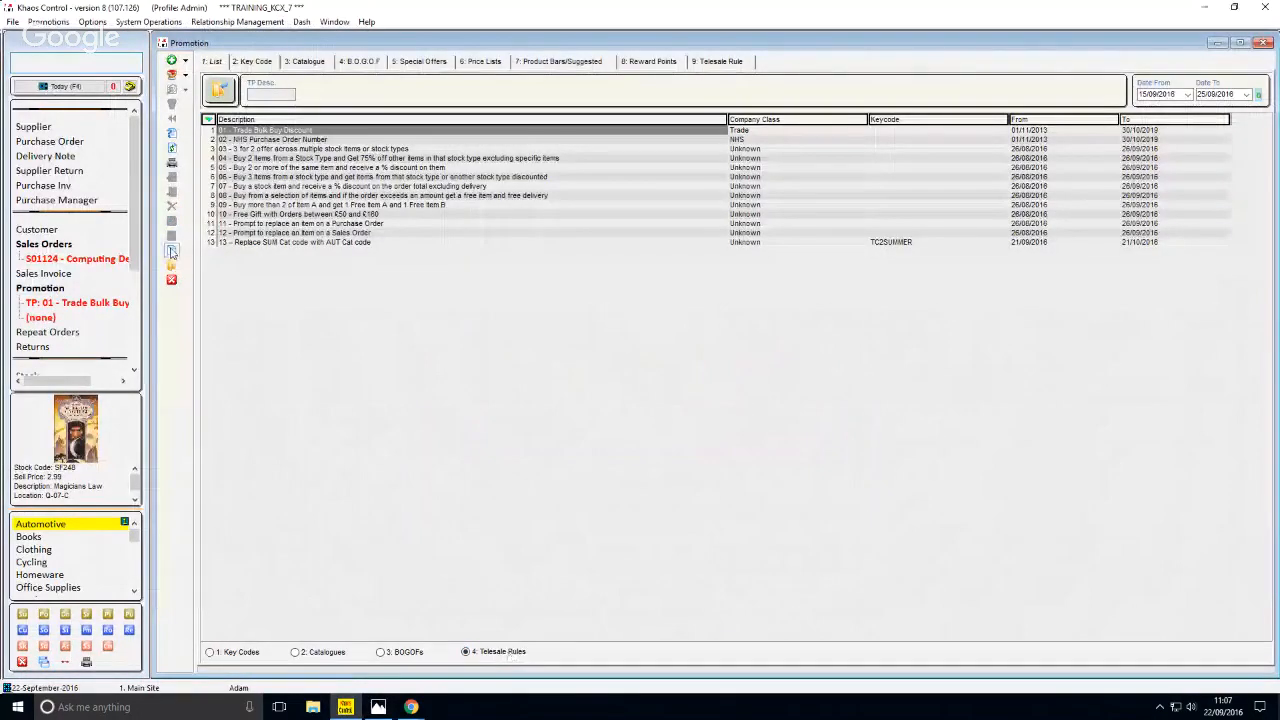
click(171, 252)
text(14 - Fre)
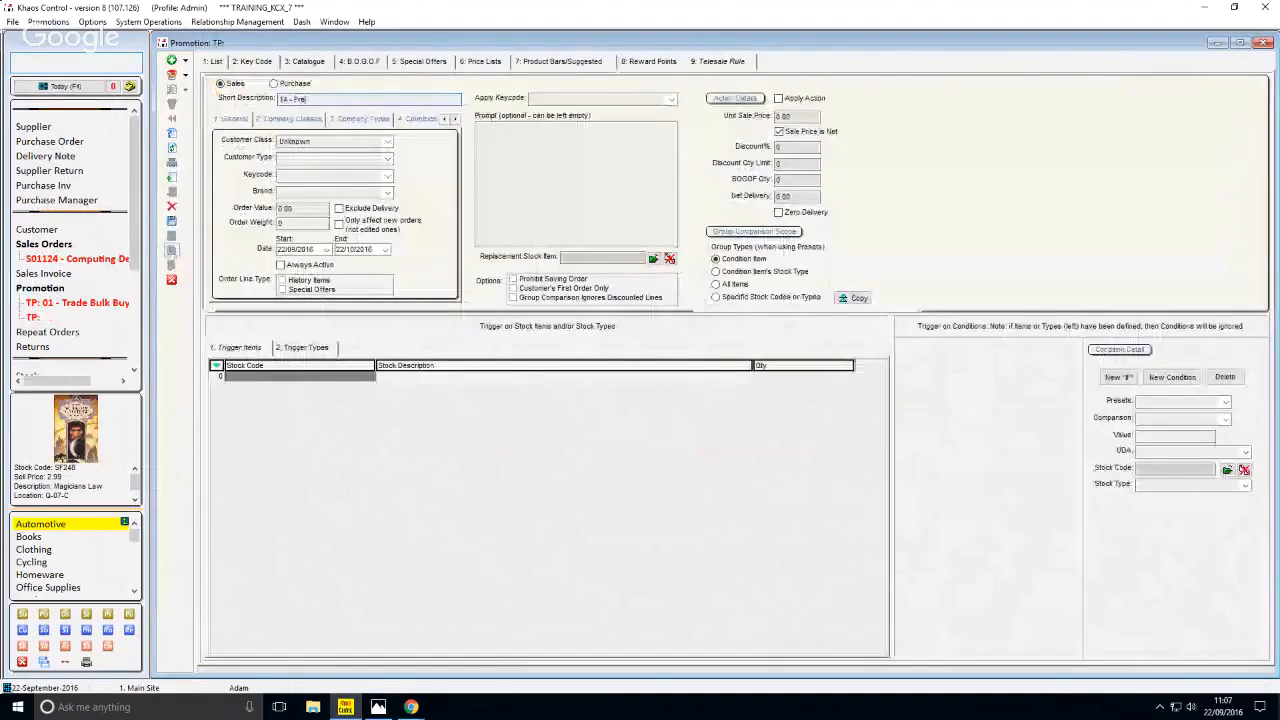
text(e balloon for account)
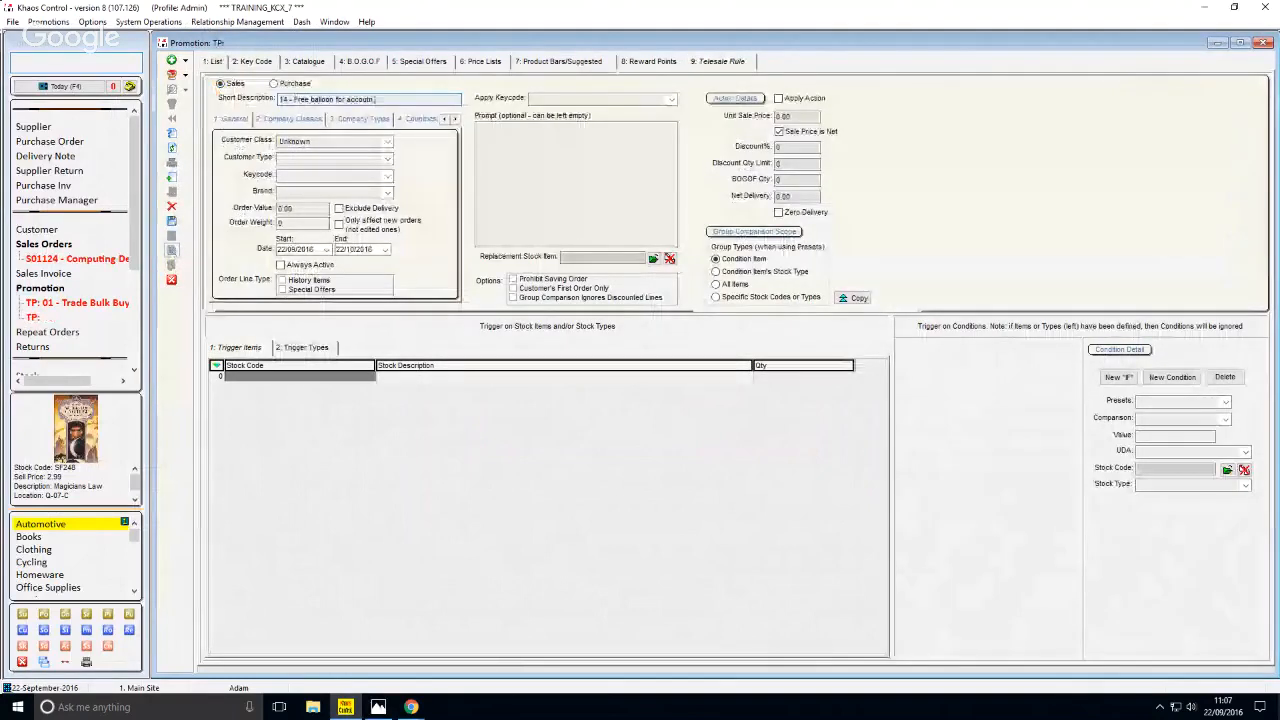
text( customers)
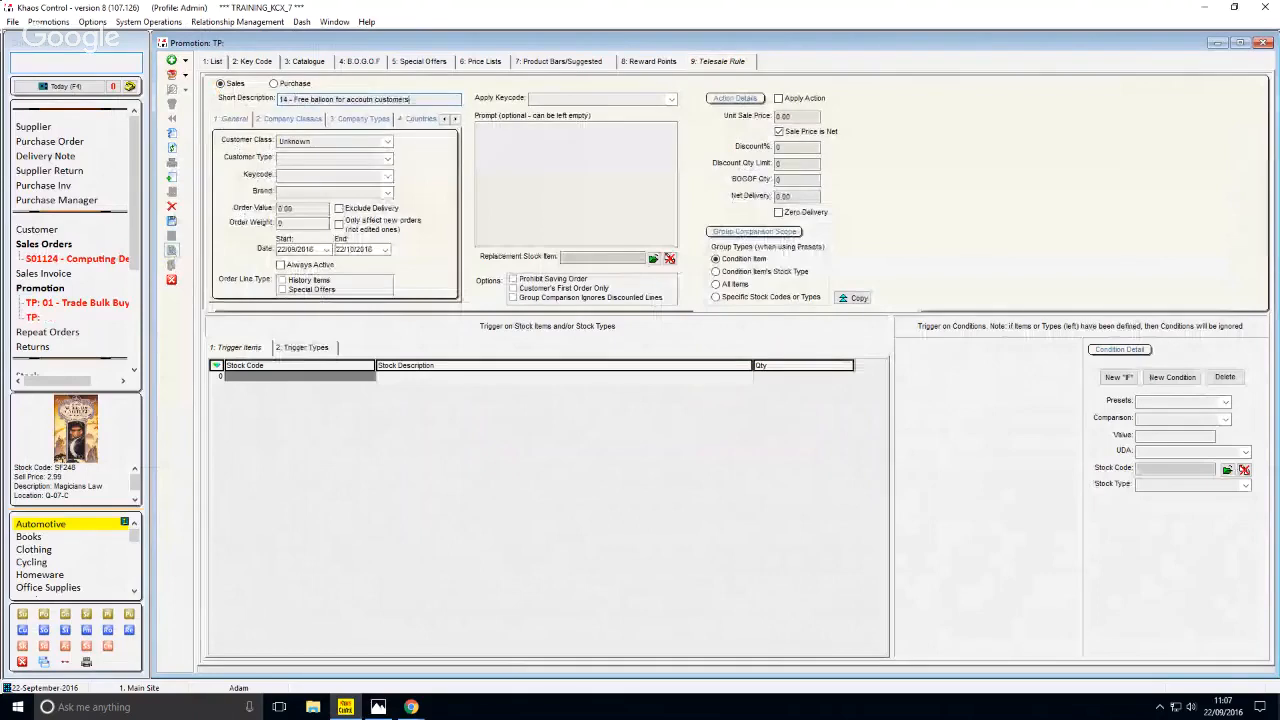
key(ctrl+Left)
key(Left)
key(BackSpace)
text(t)
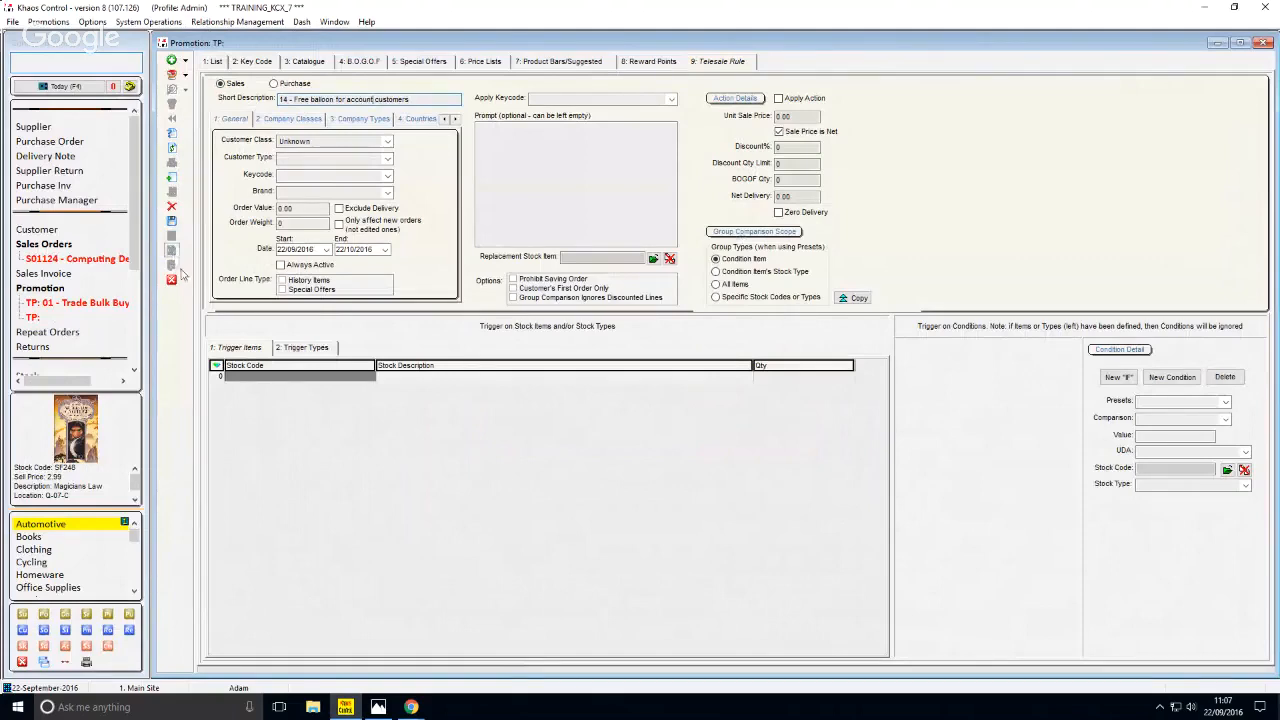
Step: Set the rule's customer class to Account and its trigger keycode to FREE-BALLOON-Free Balloon
click(305, 143)
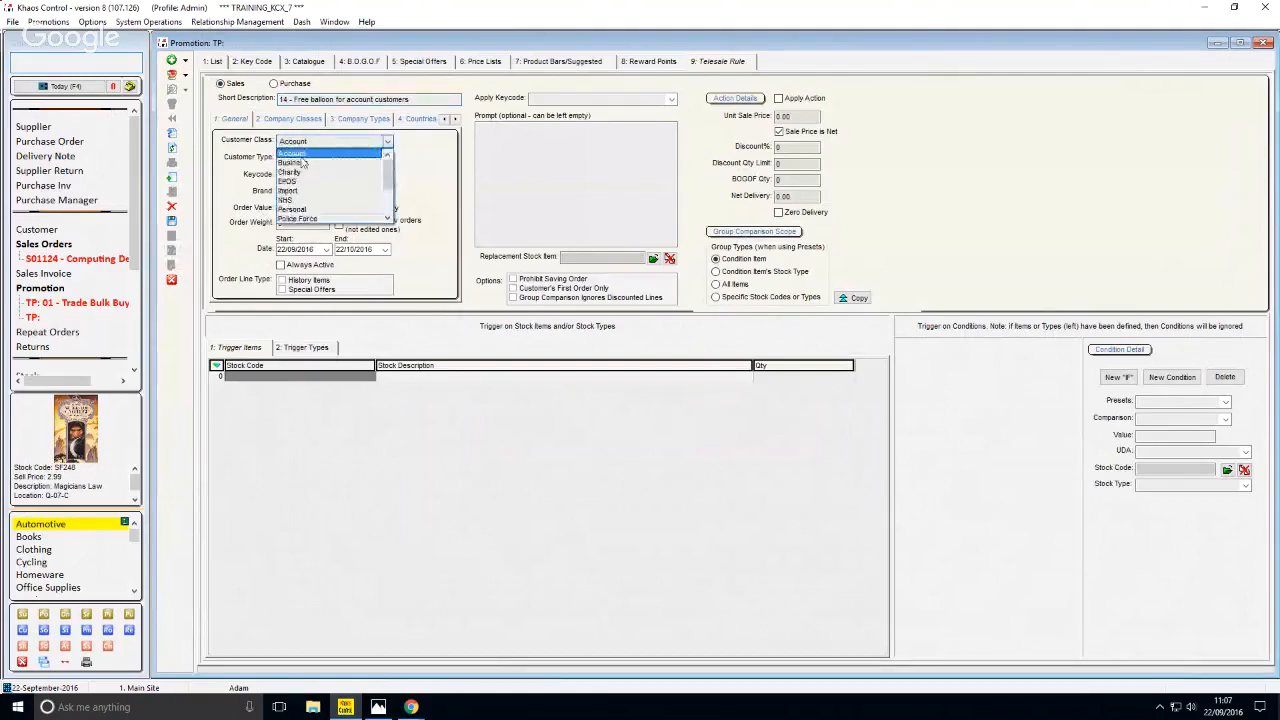
click(300, 155)
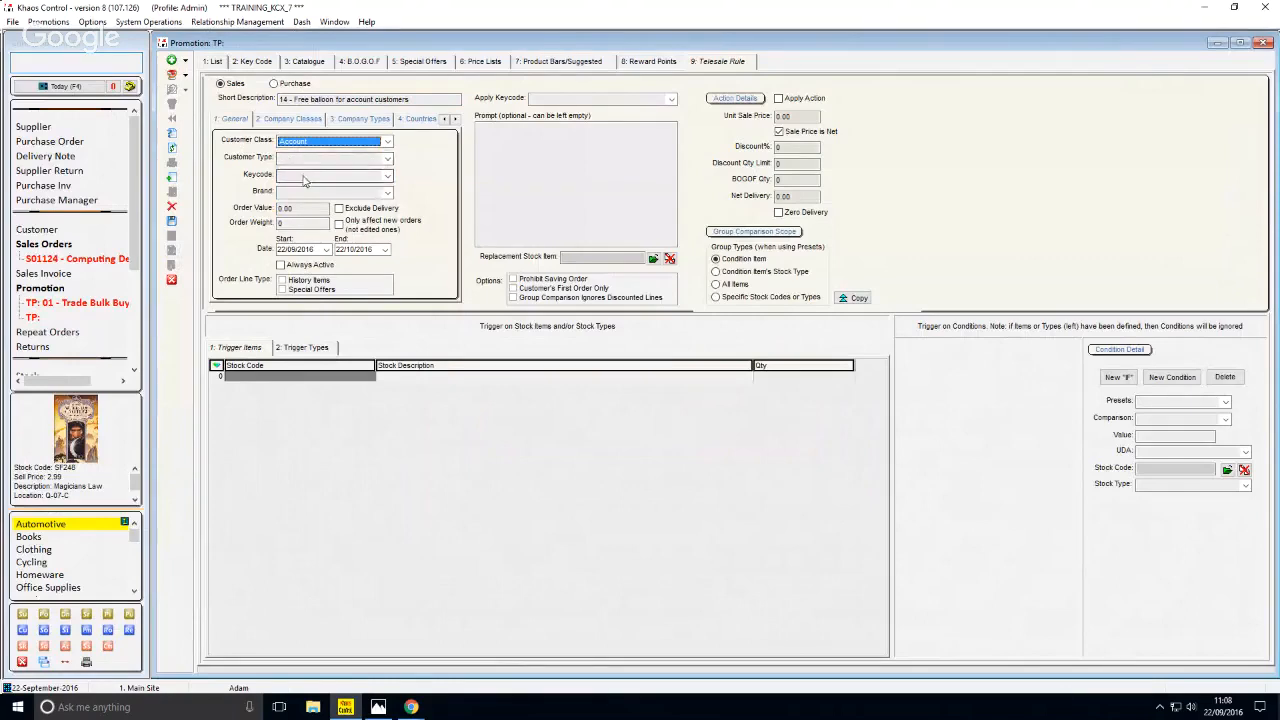
click(305, 178)
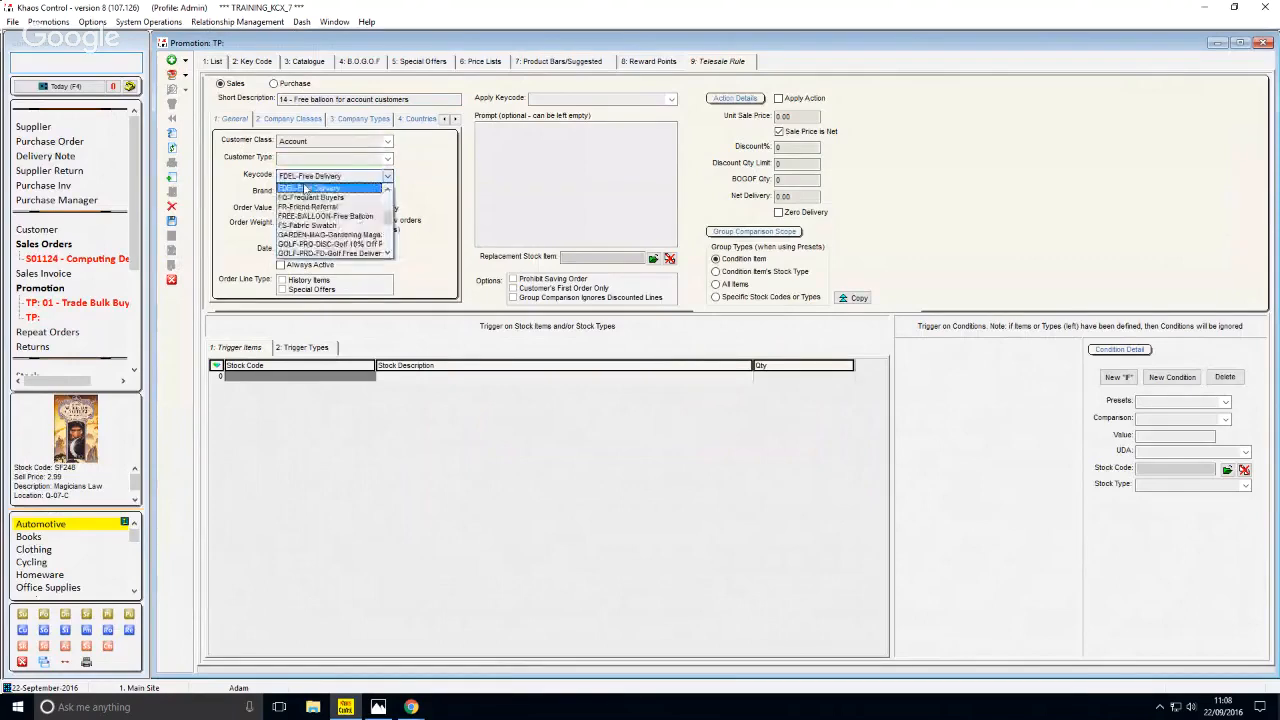
click(315, 216)
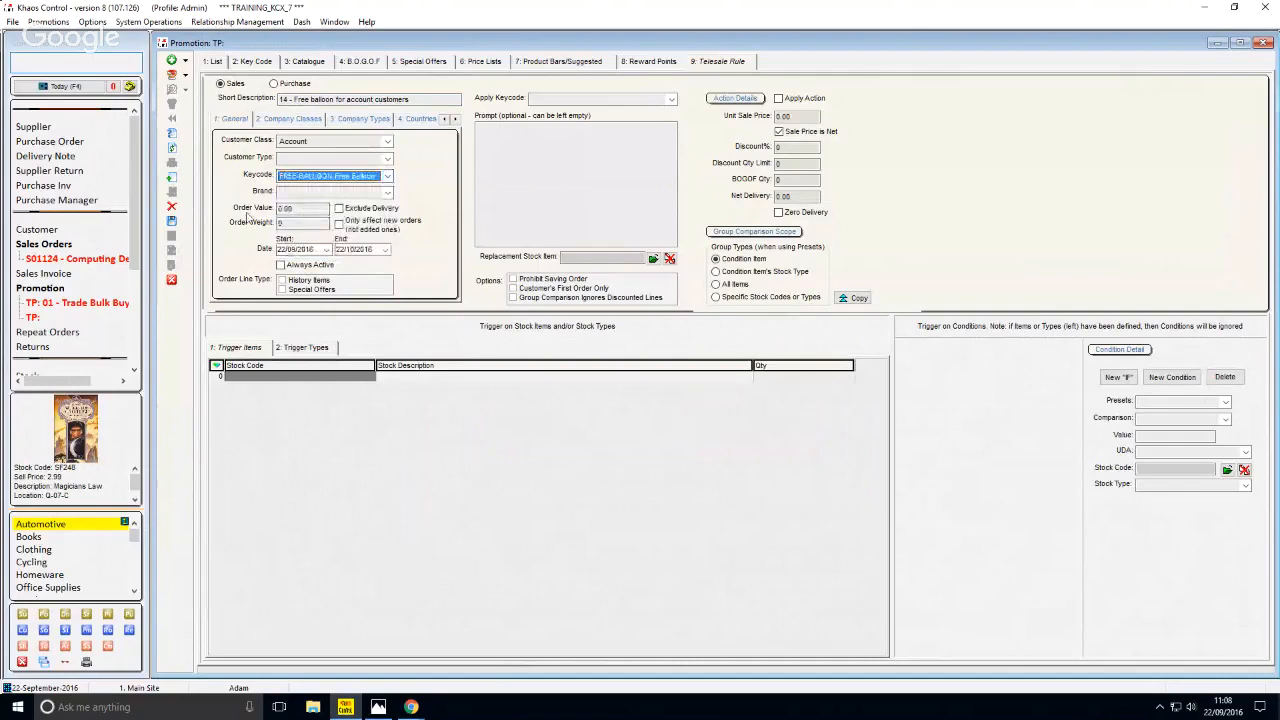
Step: Enter the prompt "This customer is entitled to a free balloon. They can have either [B114] or [BSFP]." and save the rule
click(520, 184)
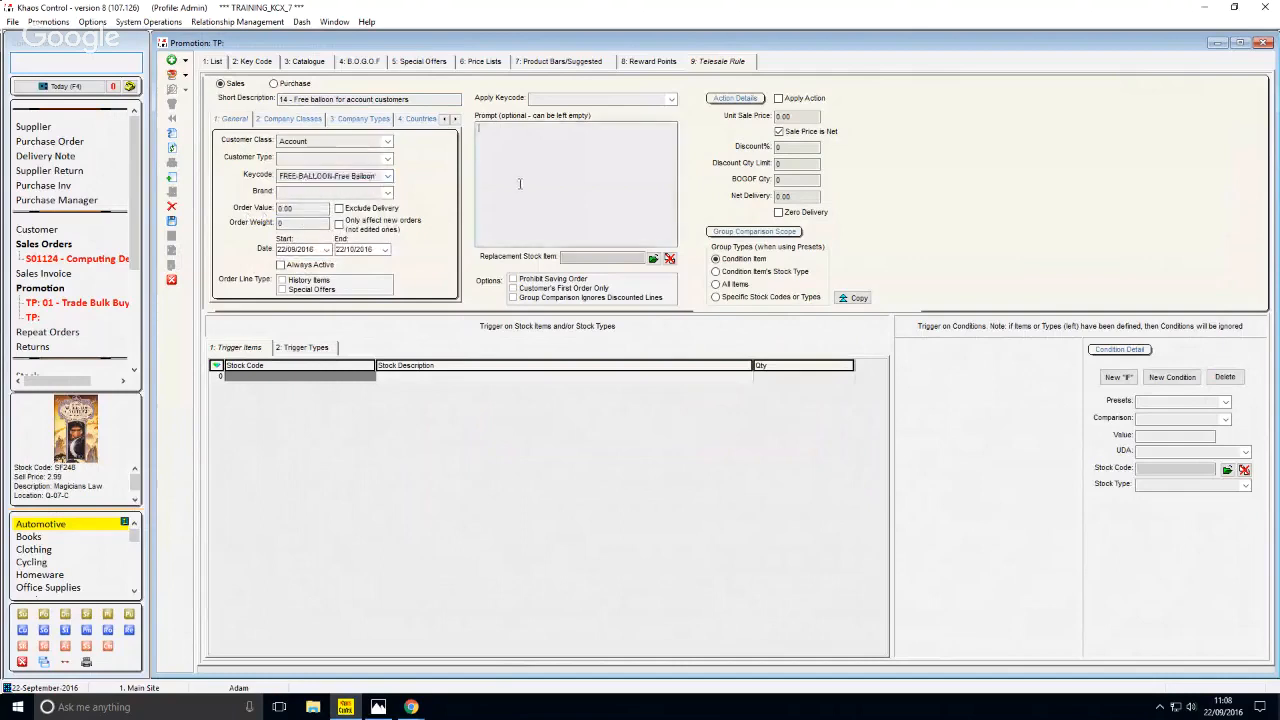
text(This isustomer is entitled to a free balloon. Th)
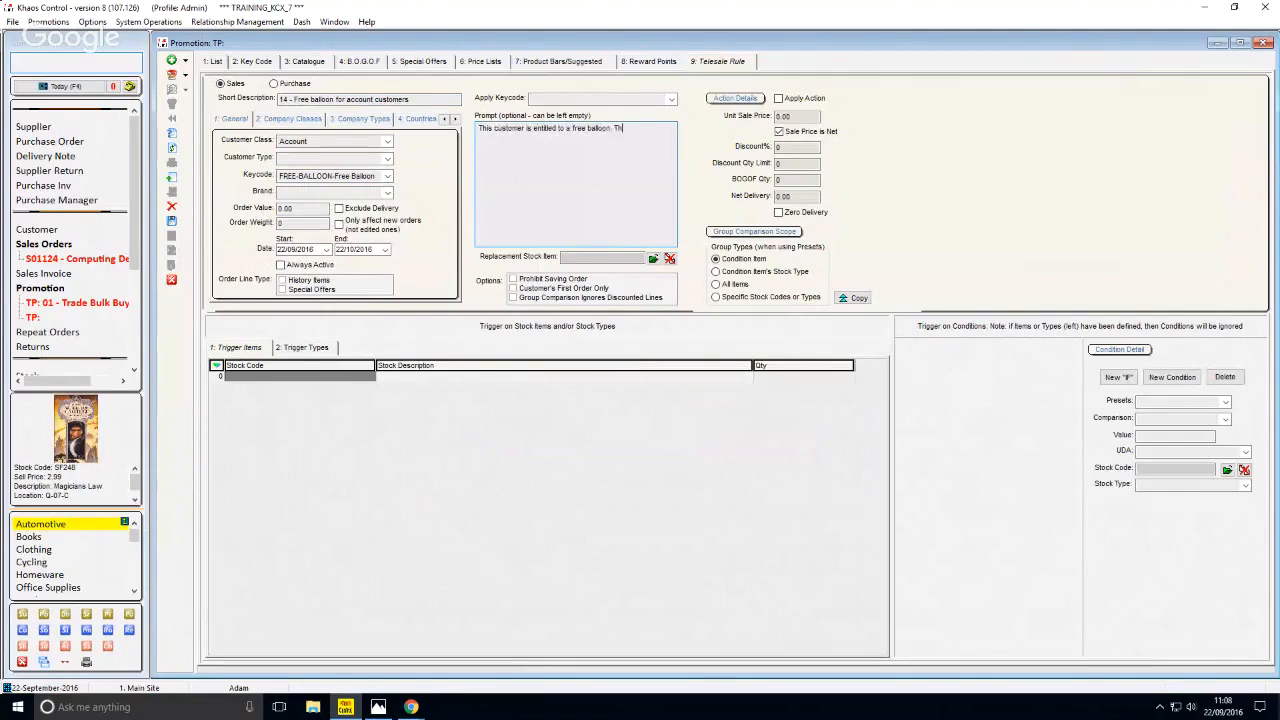
text(ey can have either)
text(: )
text(B114] or )
text([BSFP)
text(].)
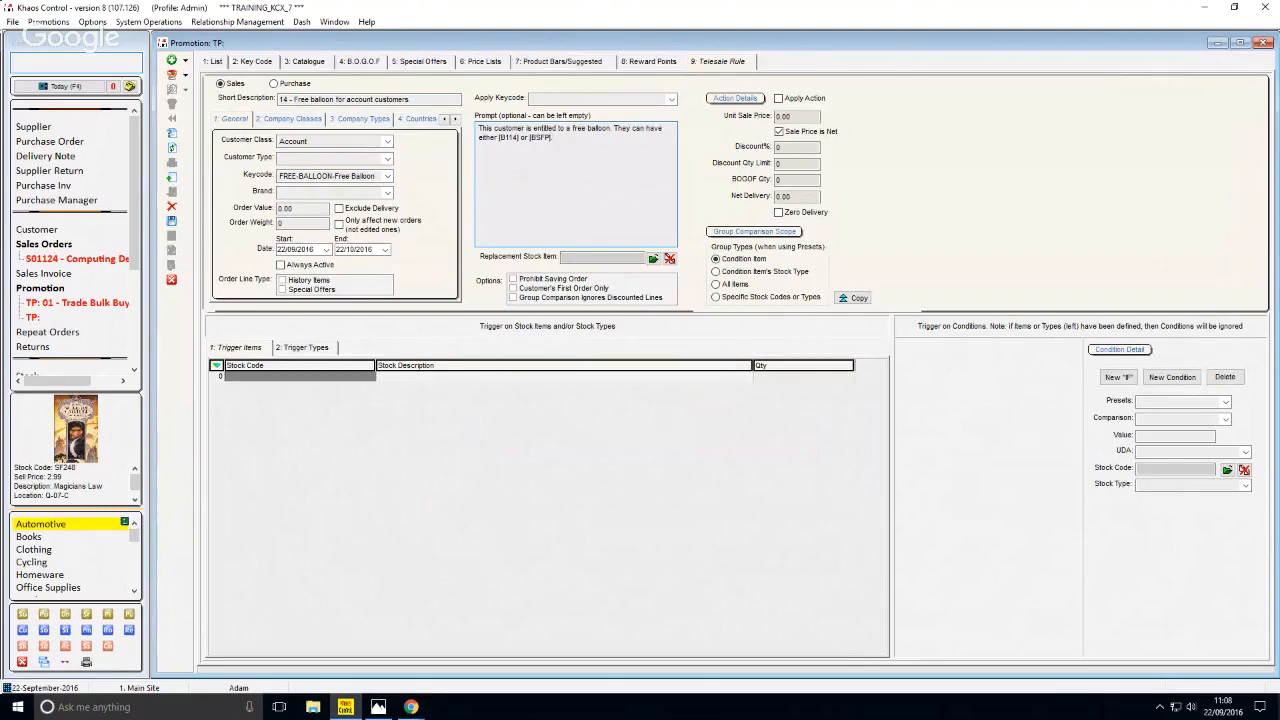
click(171, 221)
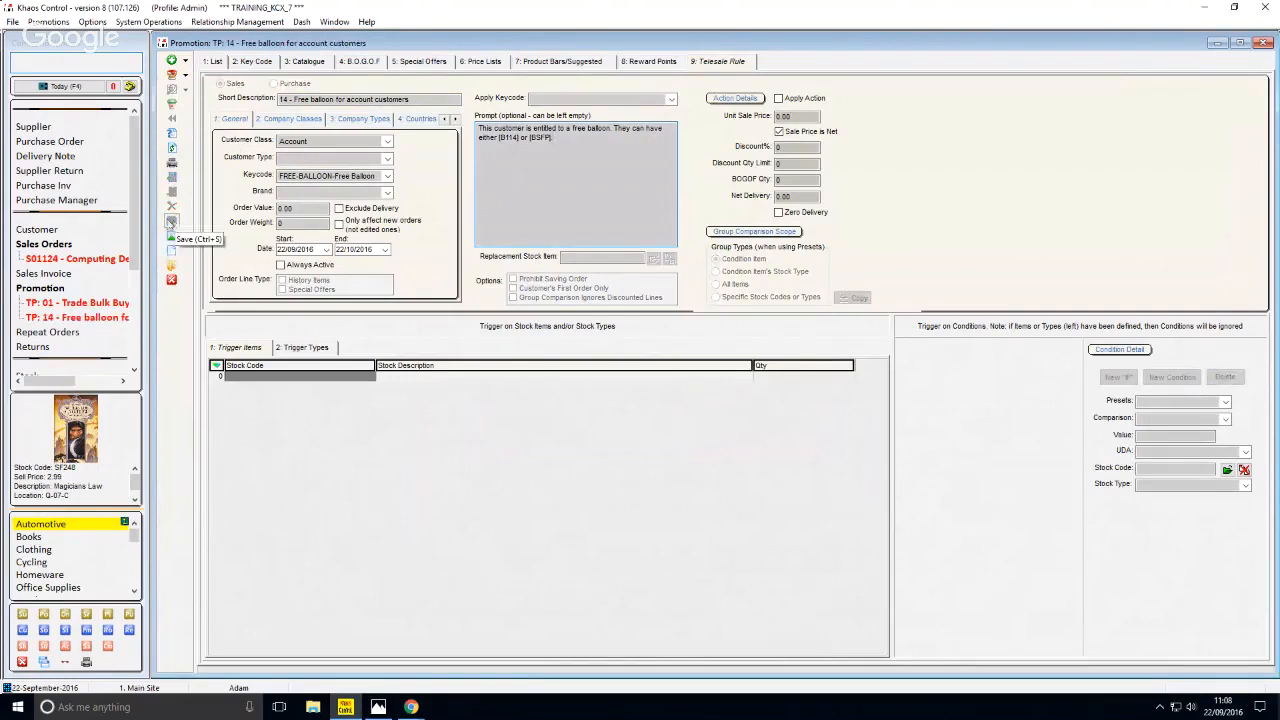
Step: Start a new sales order for The Black Dog Hotel and add one each of stock items 002254 and 002255
click(97, 60)
text(sobd.new)
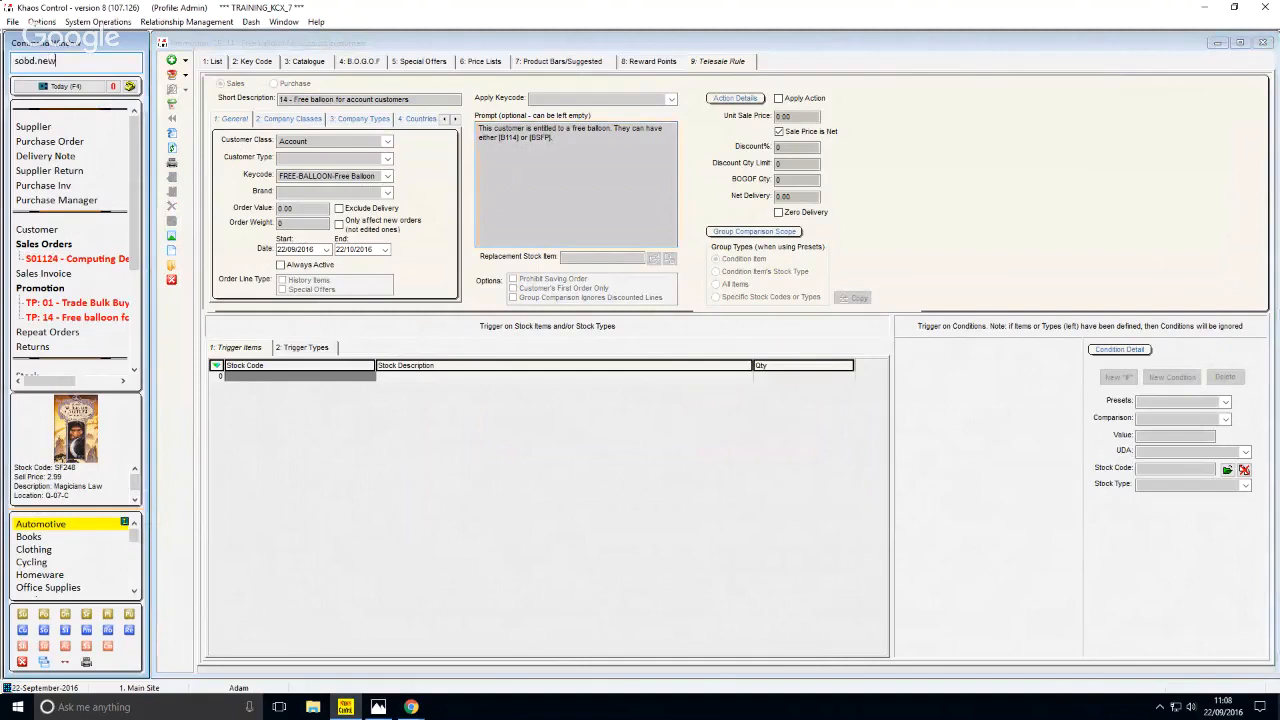
key(Return)
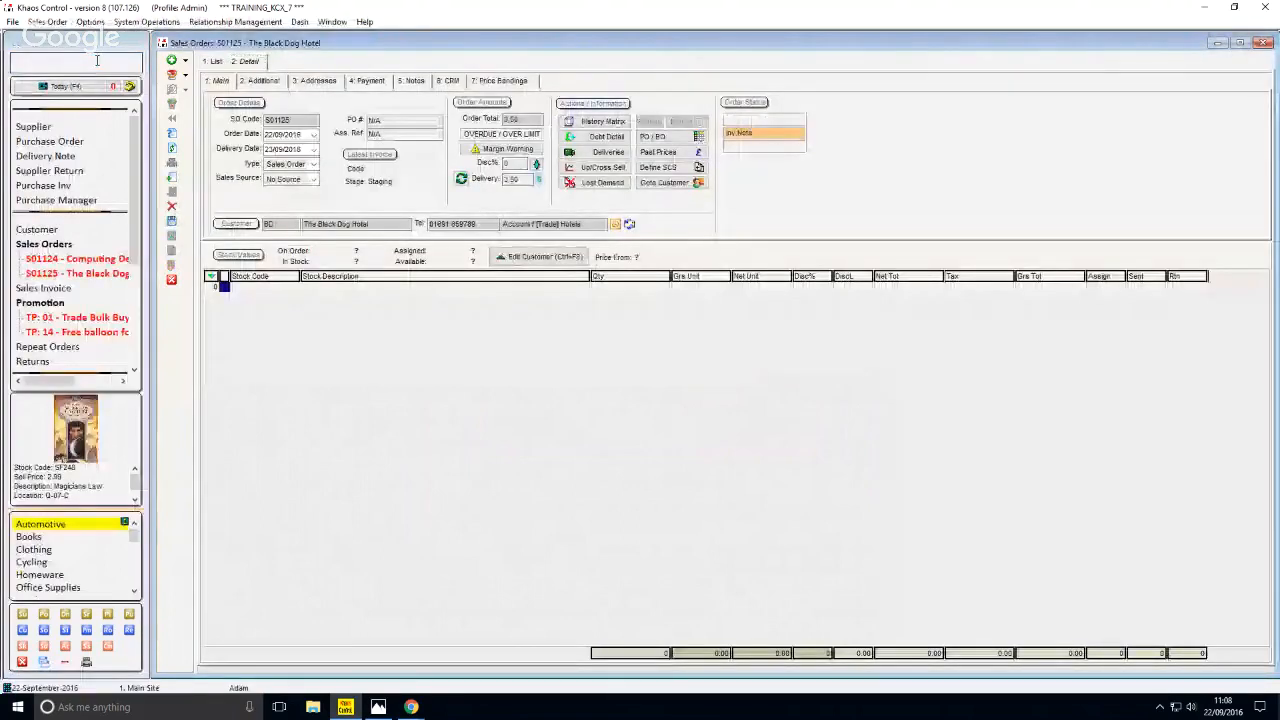
text(002)
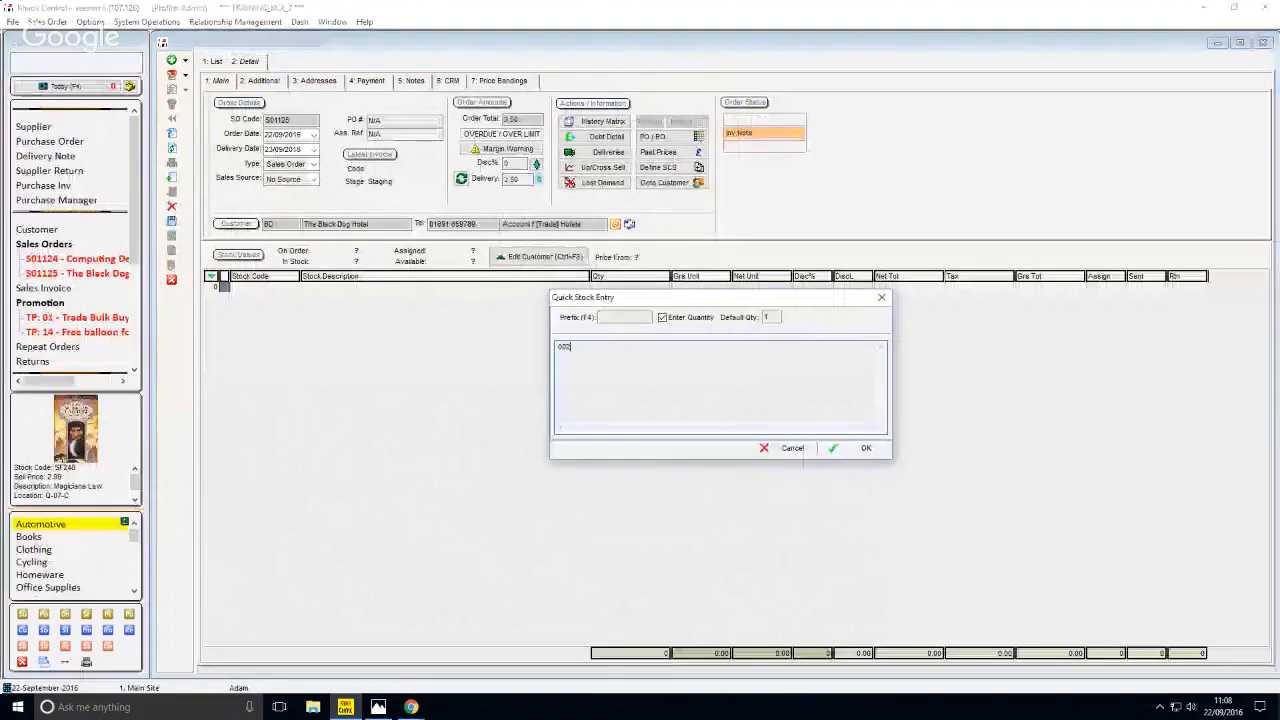
key(Return)
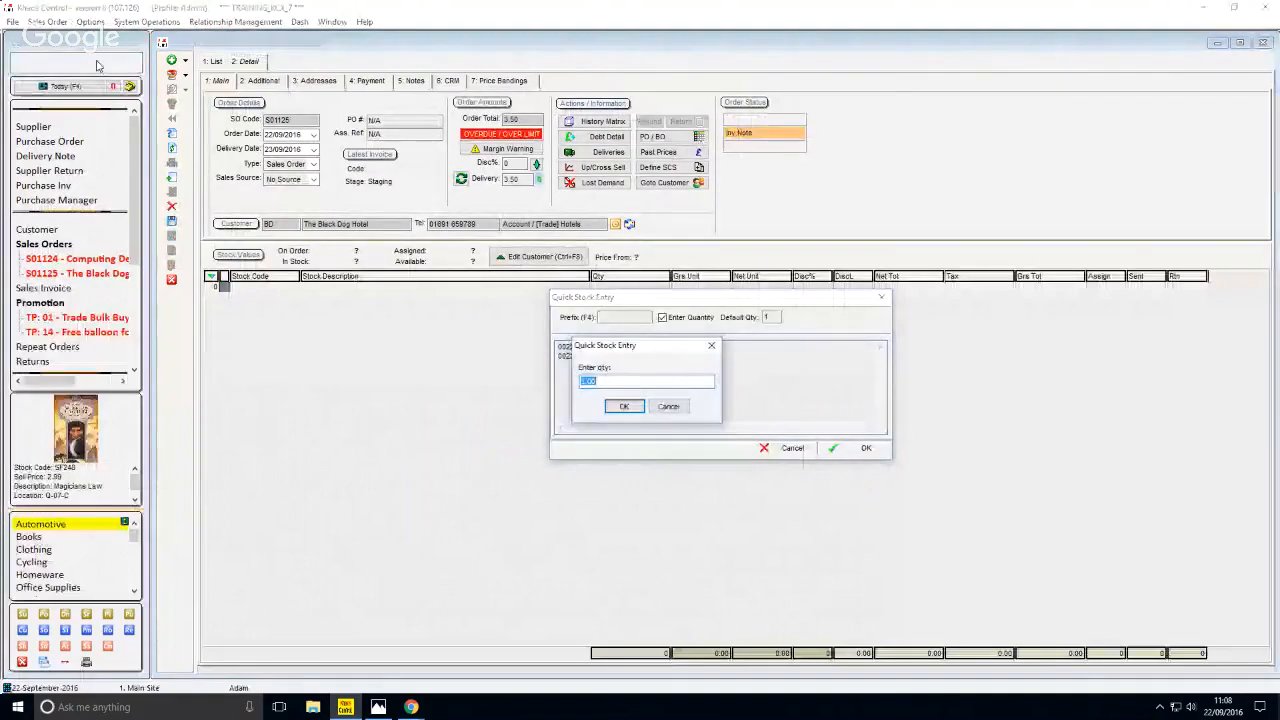
key(Return)
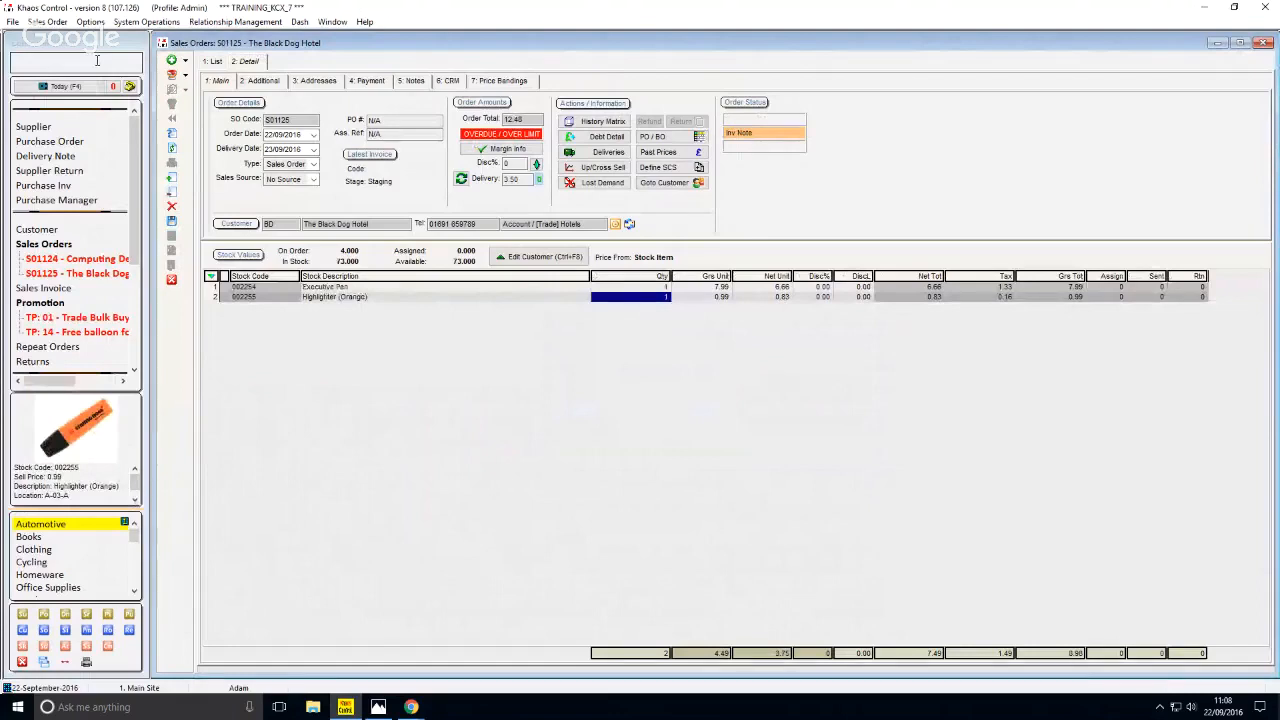
Step: Look up keycode FREE-BALLOON, apply it to the order and accept the free balloon telesales prompt
key(ctrl+k)
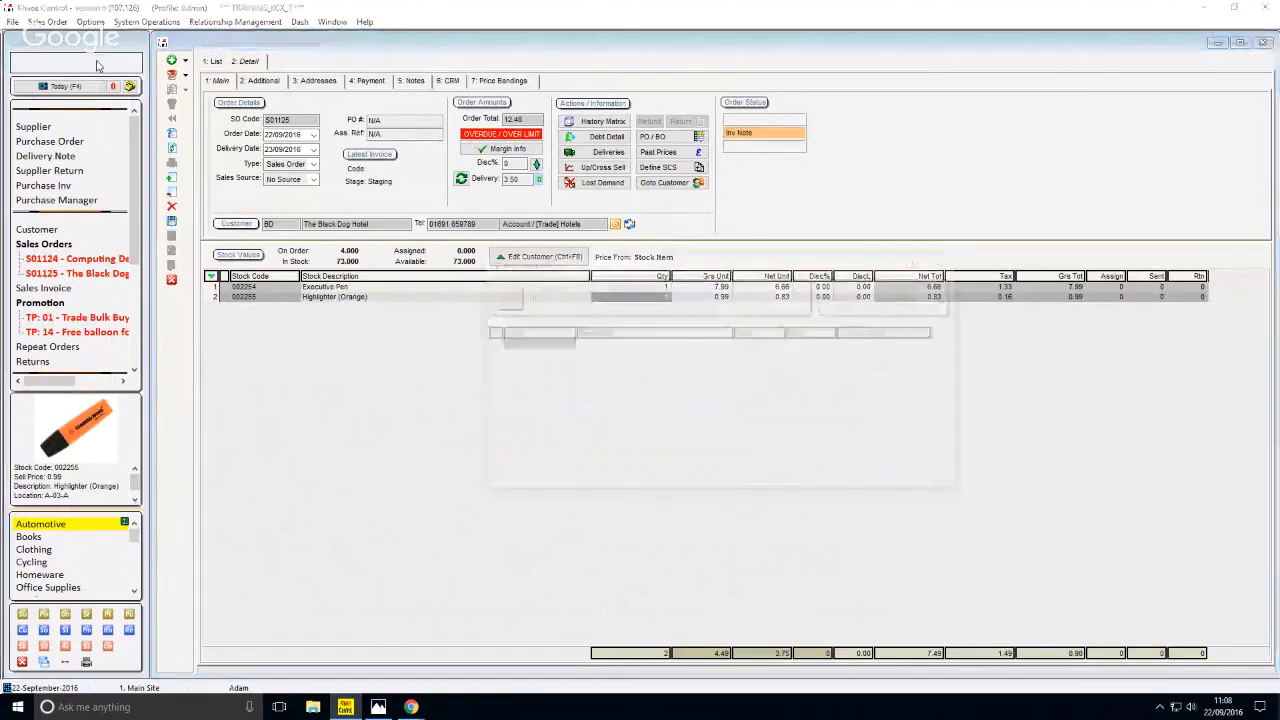
text(FREE)
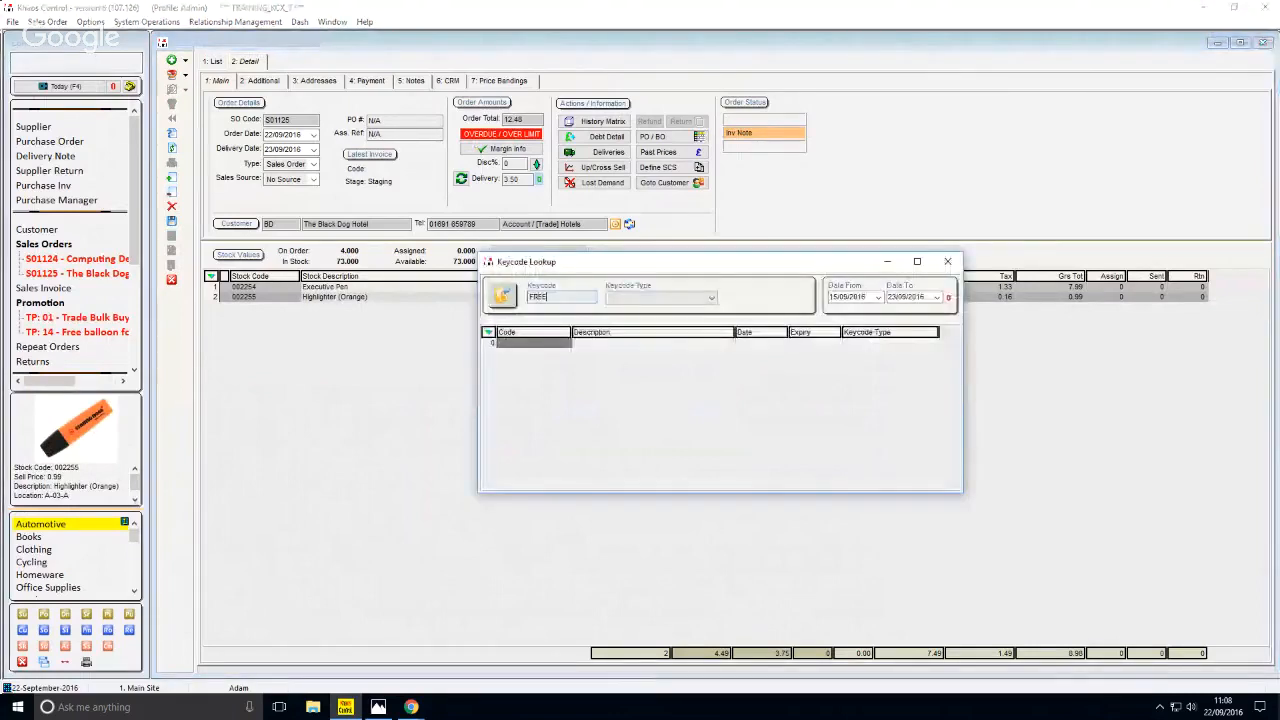
key(Return)
click(535, 343)
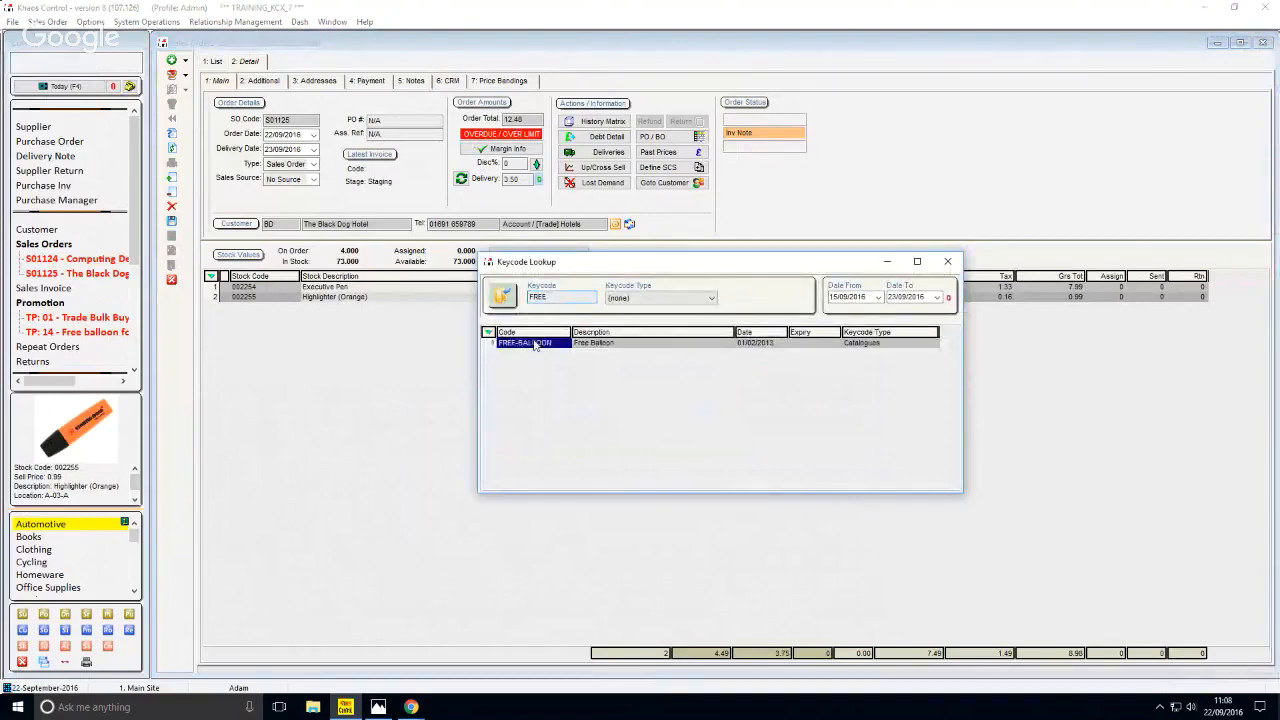
double_click(535, 343)
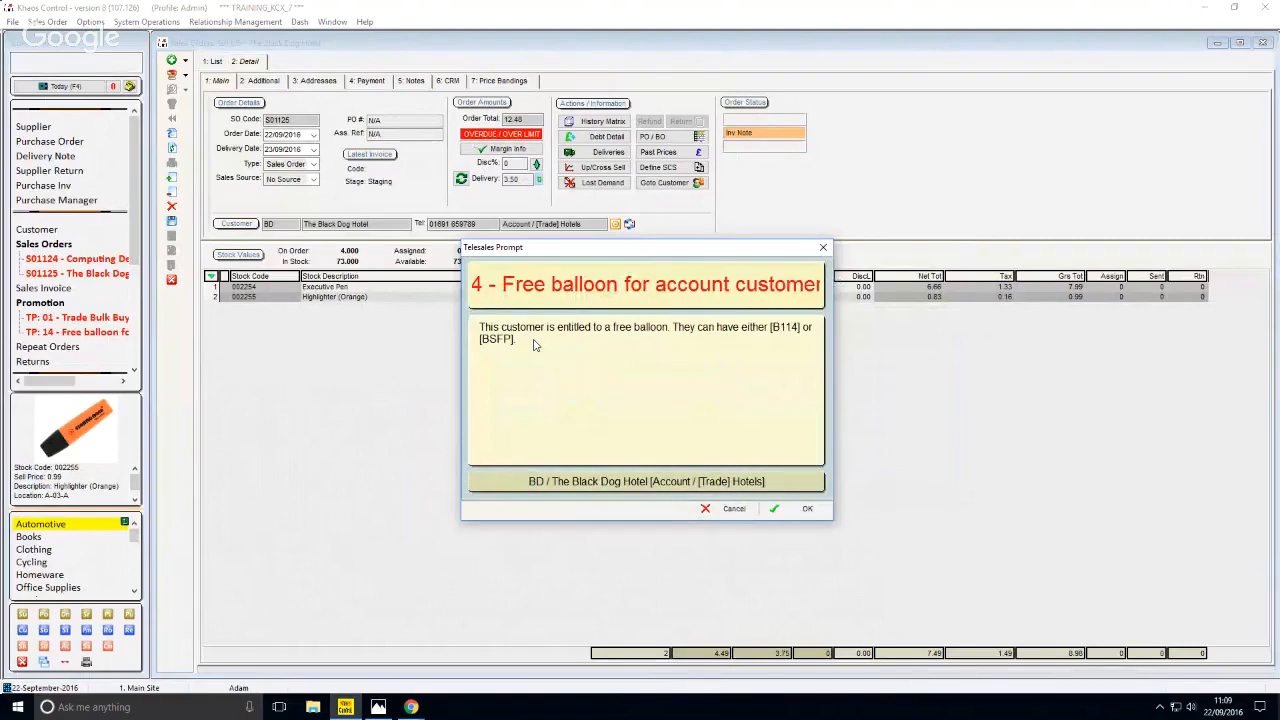
key(Return)
Step: Close all open windows and discard the unsaved sales orders
key(ctrl+shift+F4)
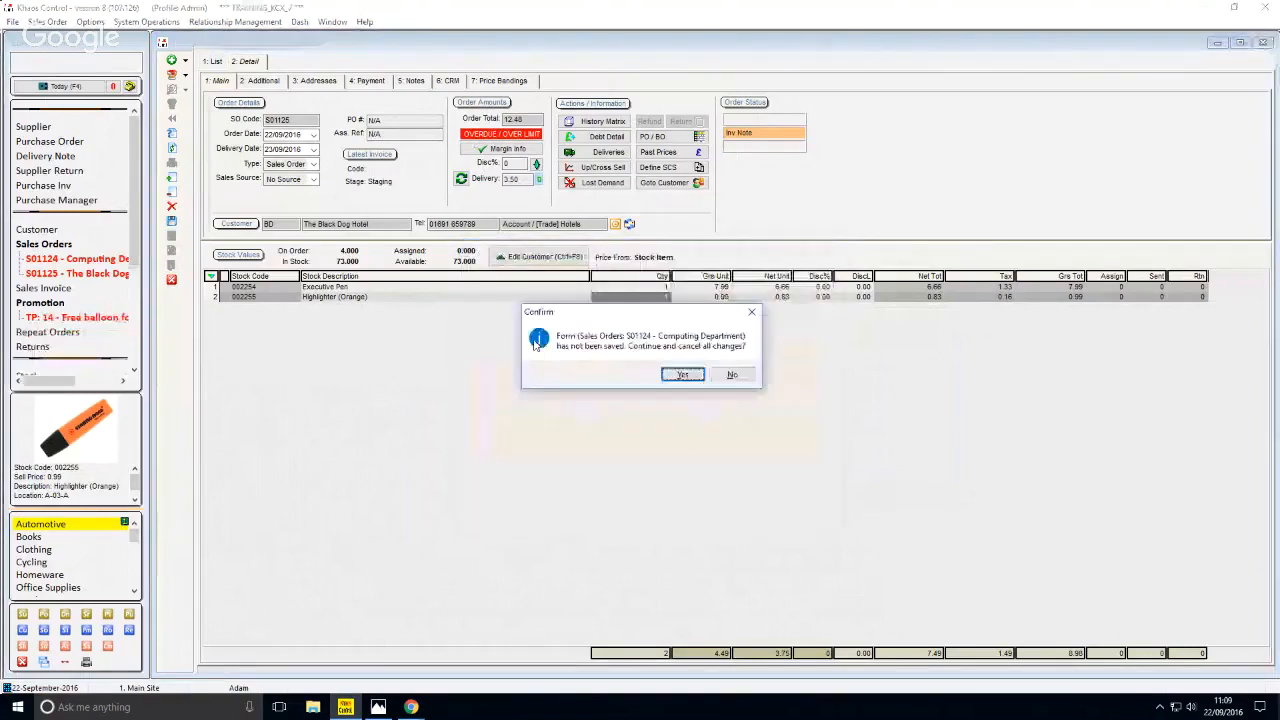
key(Return)
key(Return)
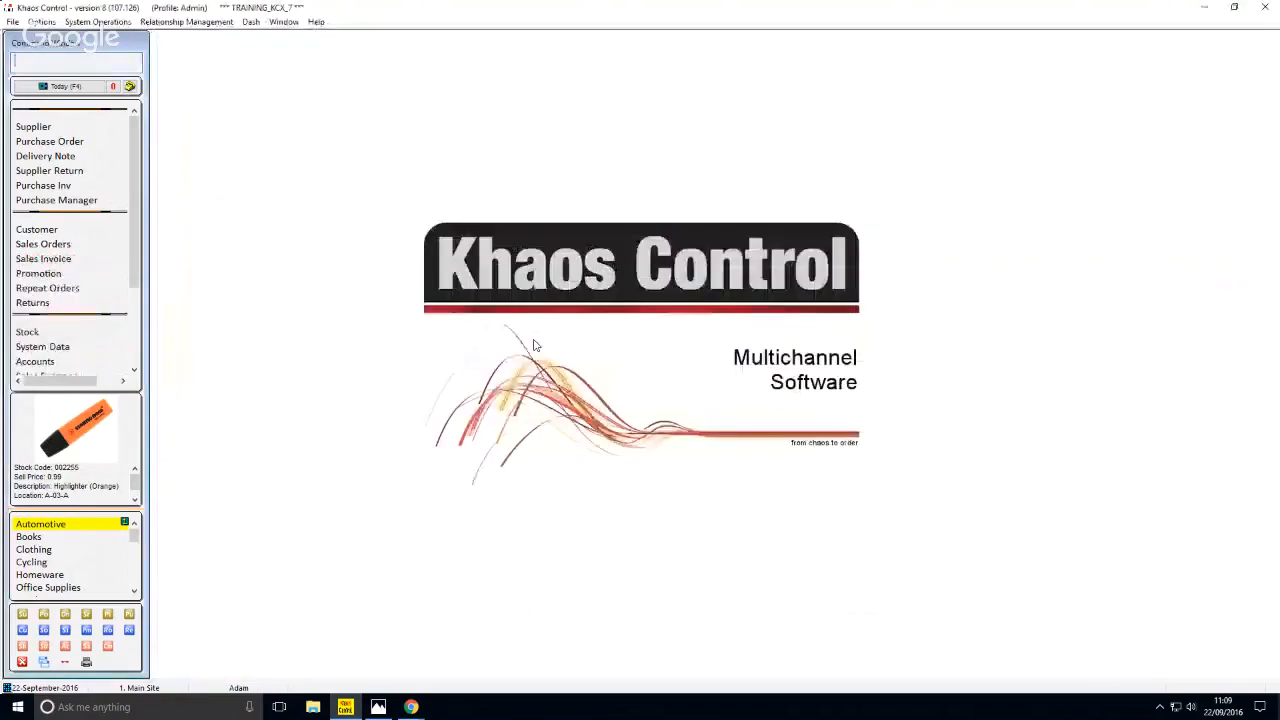
Step: Show the slide on applying keycodes using telesales rules in Photos and return to Khaos Control
click(379, 706)
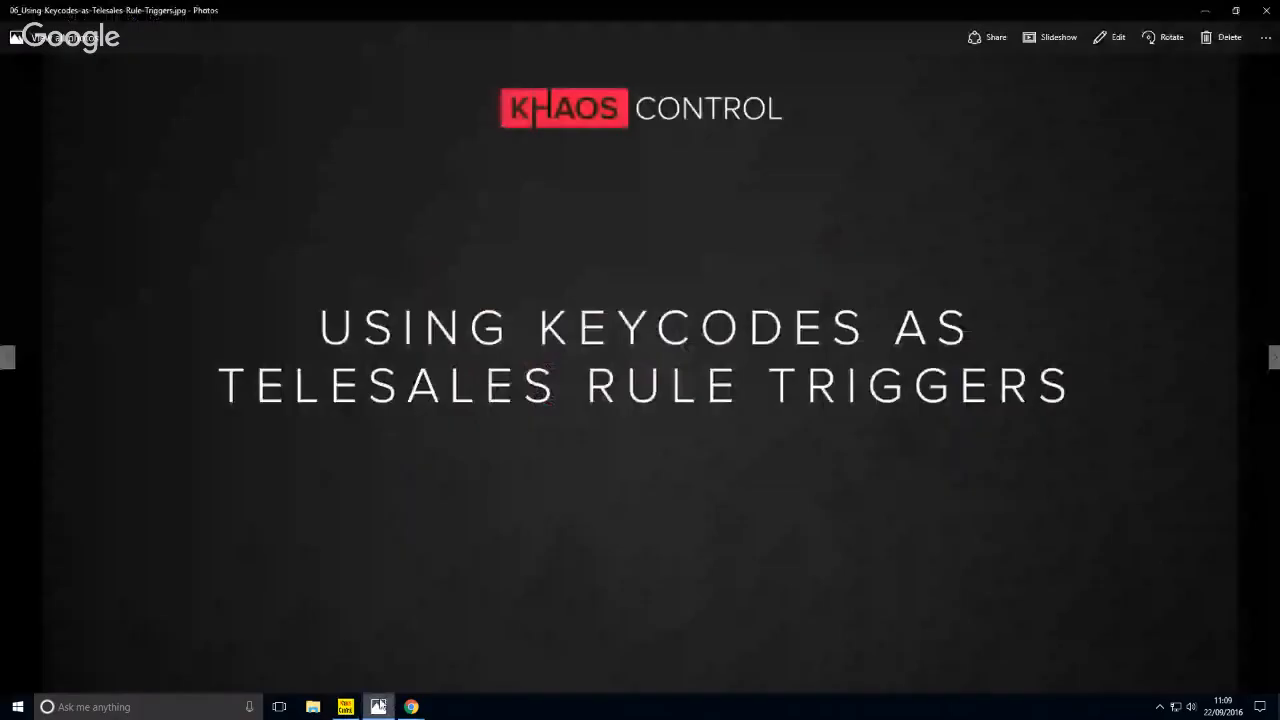
key(Right)
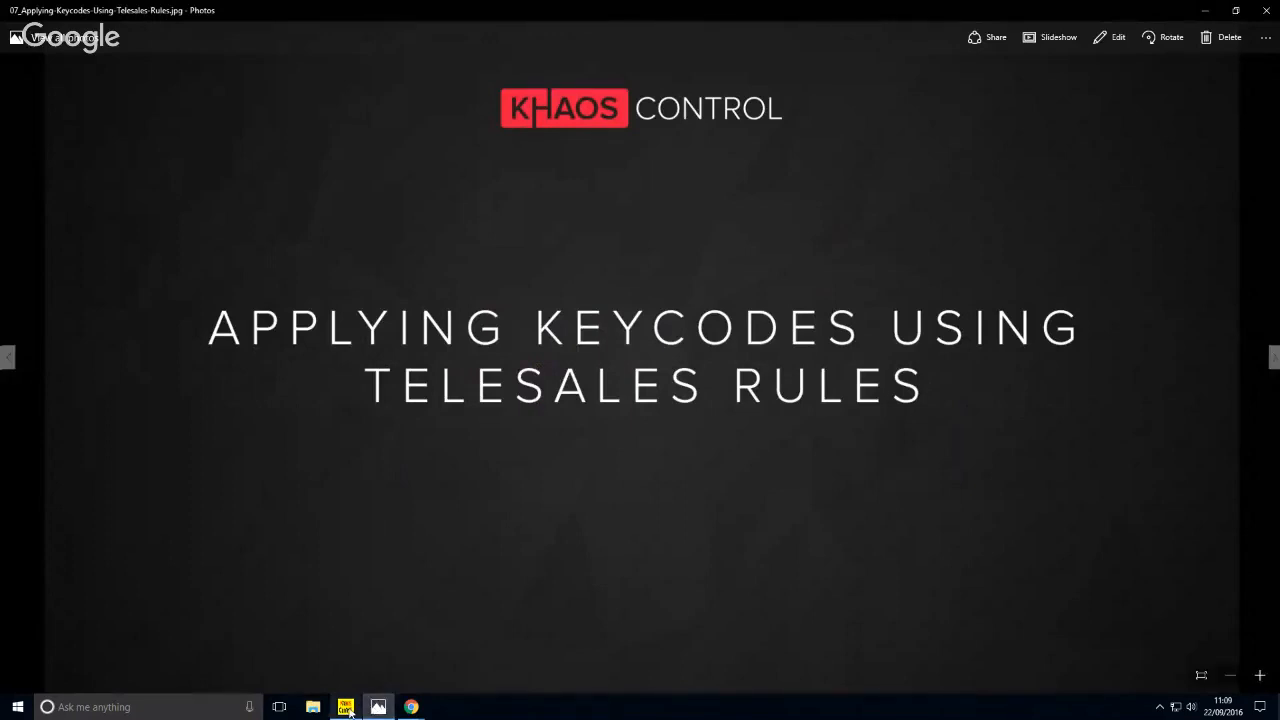
click(346, 707)
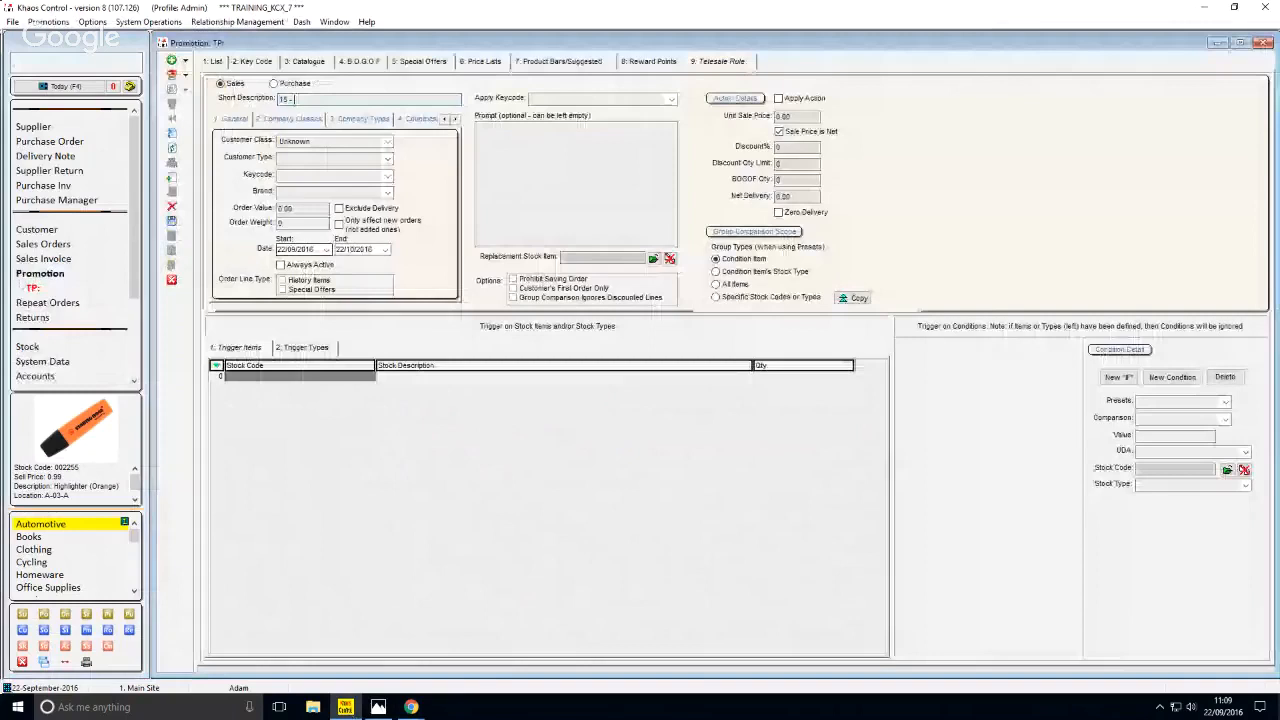
Step: Create a new telesales rule with the short description "15 - free delivery for charity customers"
text(free delivery for cha)
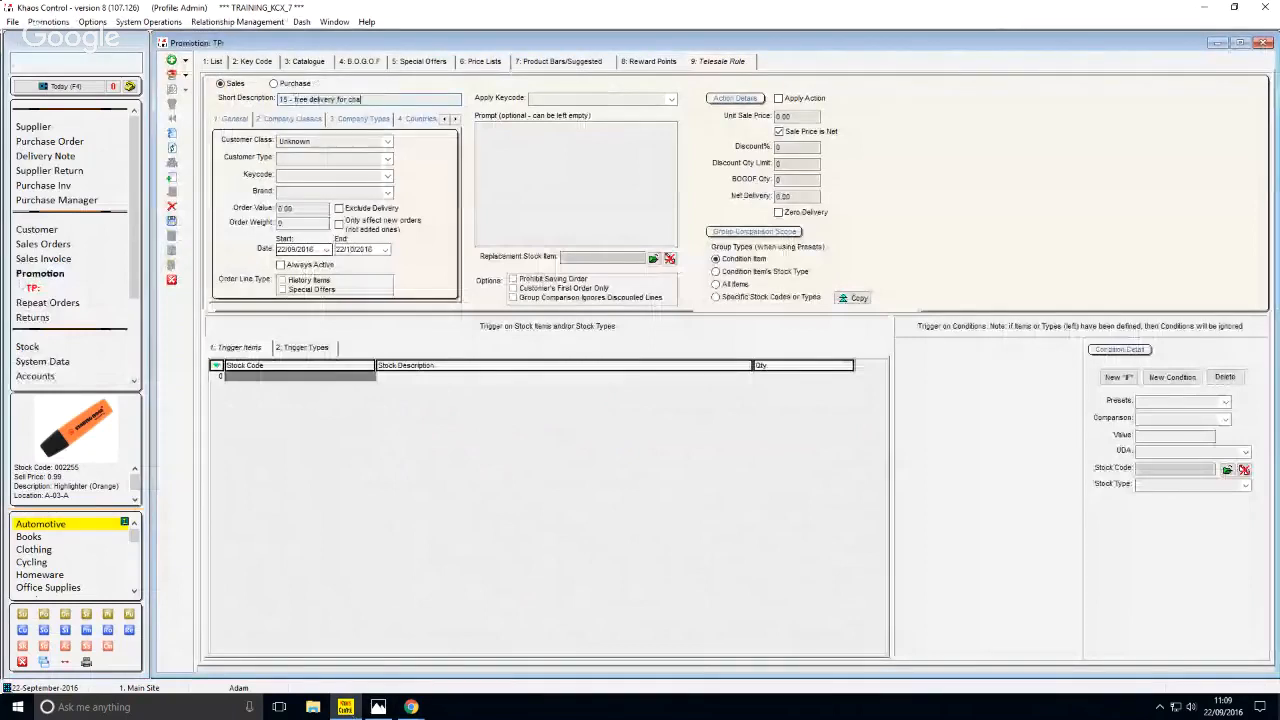
text(rity c)
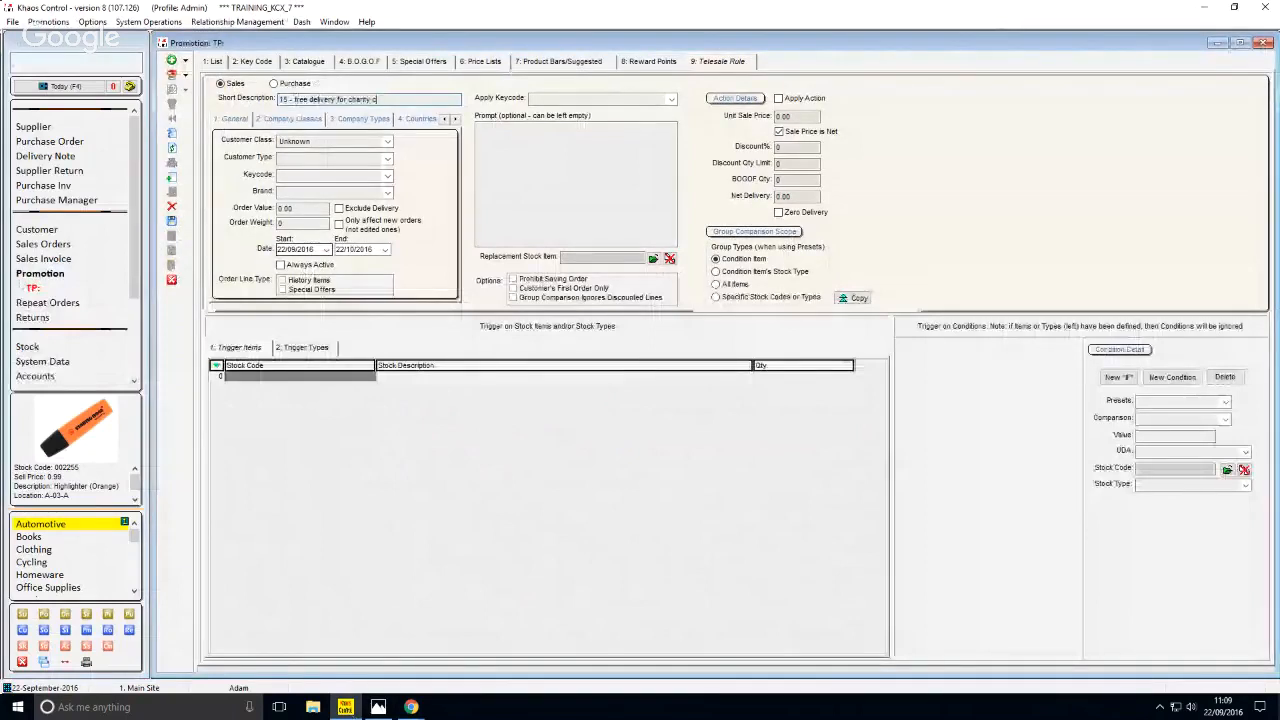
text(ustomers)
Step: Set the rule's customer class to Charity, make it apply keycode FDEL-Free Delivery, and save it
key(Tab)
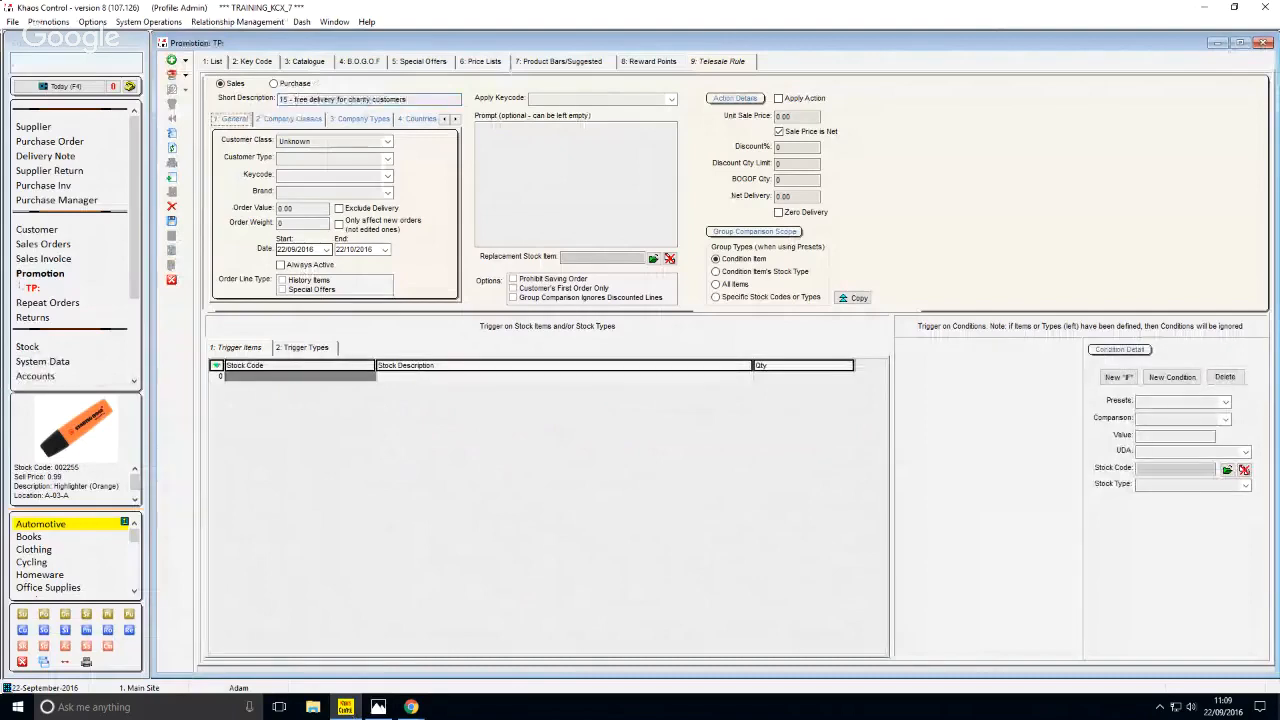
key(Tab)
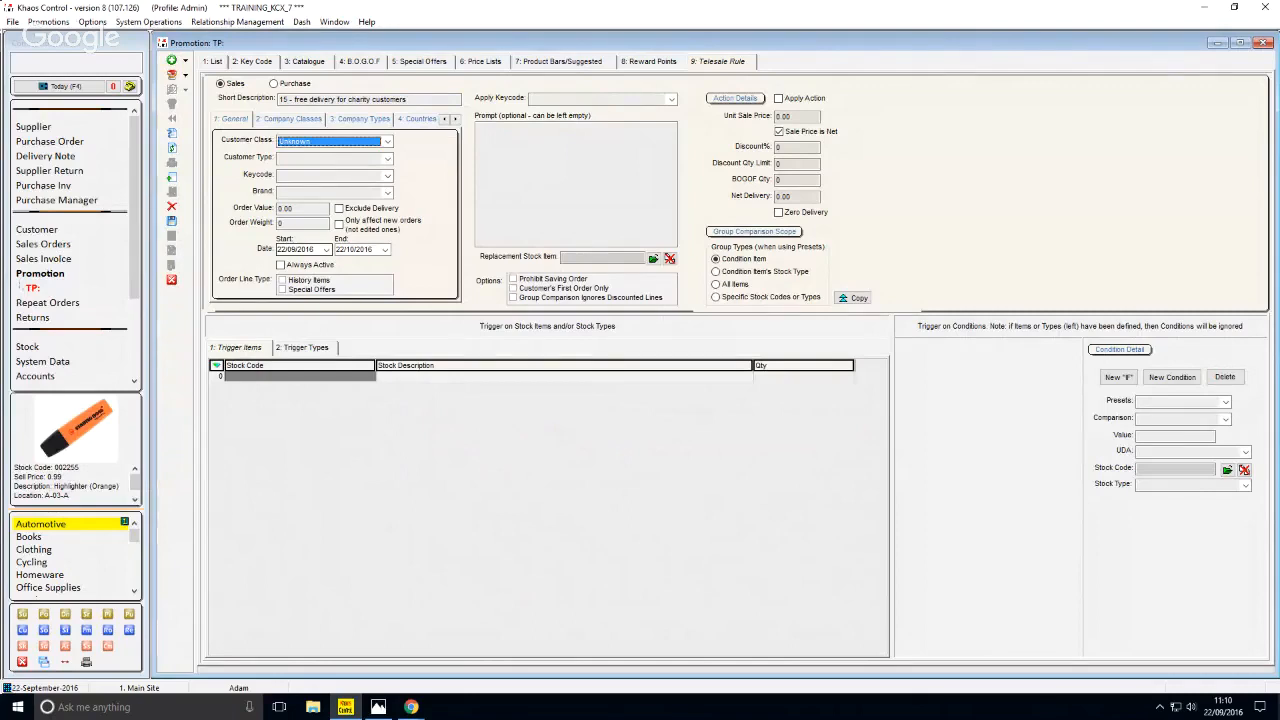
key(Down)
click(640, 100)
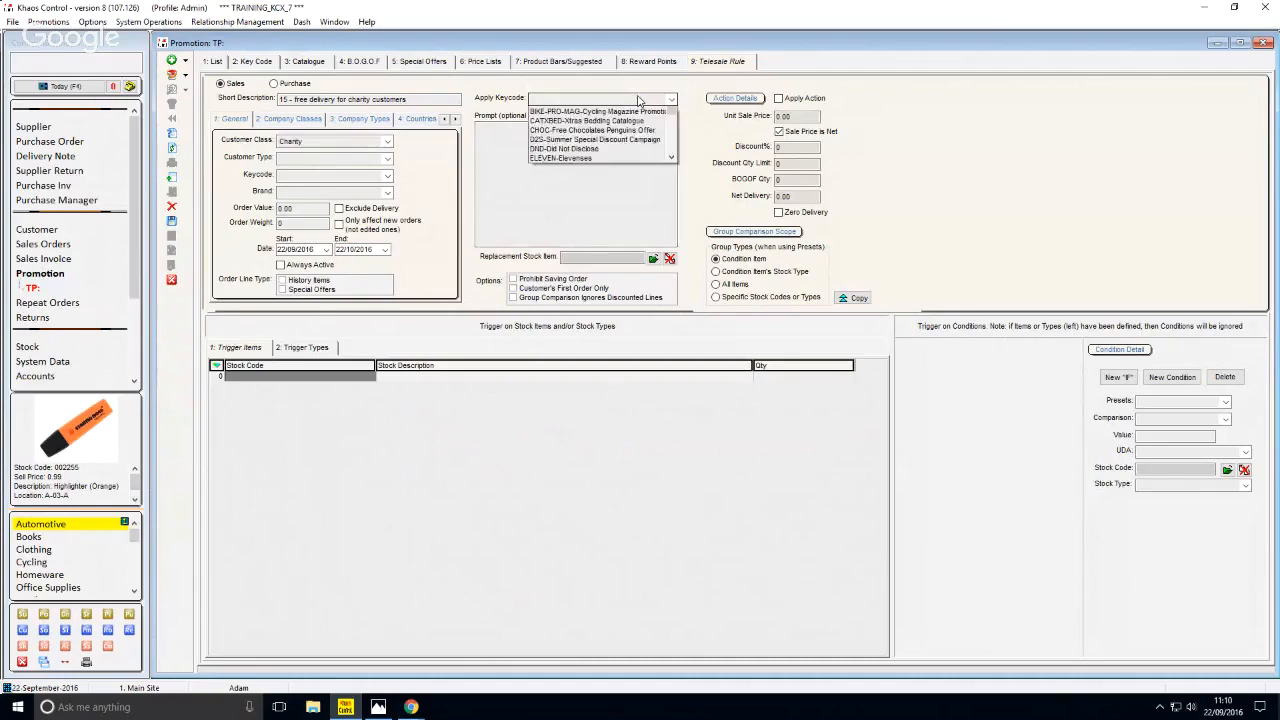
click(630, 114)
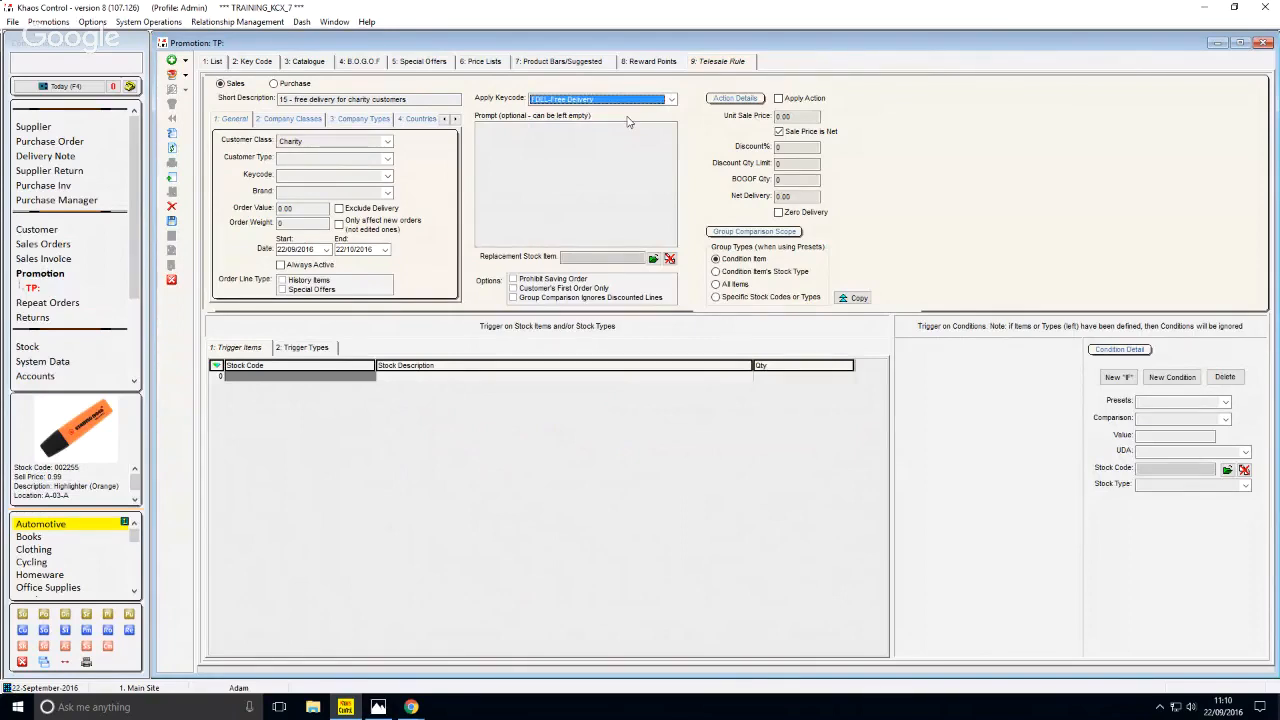
click(171, 220)
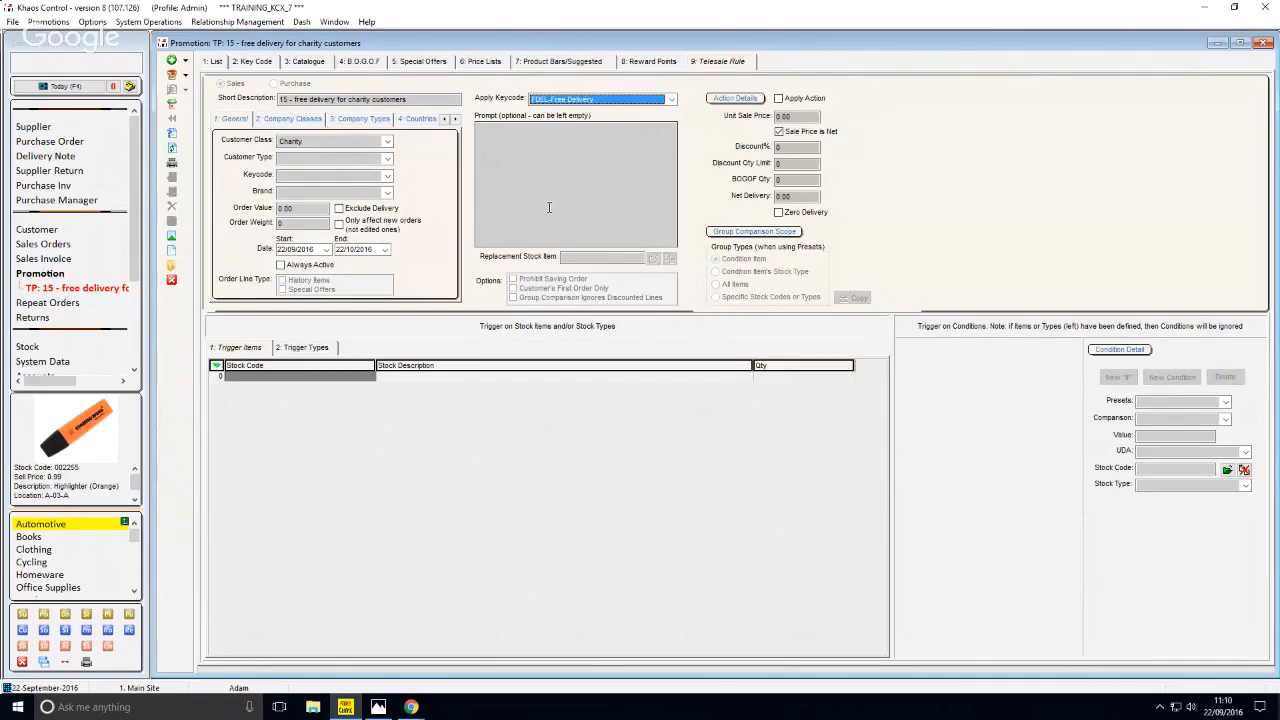
Step: Start a new sales order for Wyggeston Sixth Form Collegiate and add stock item 002257, Laser Paper
click(100, 63)
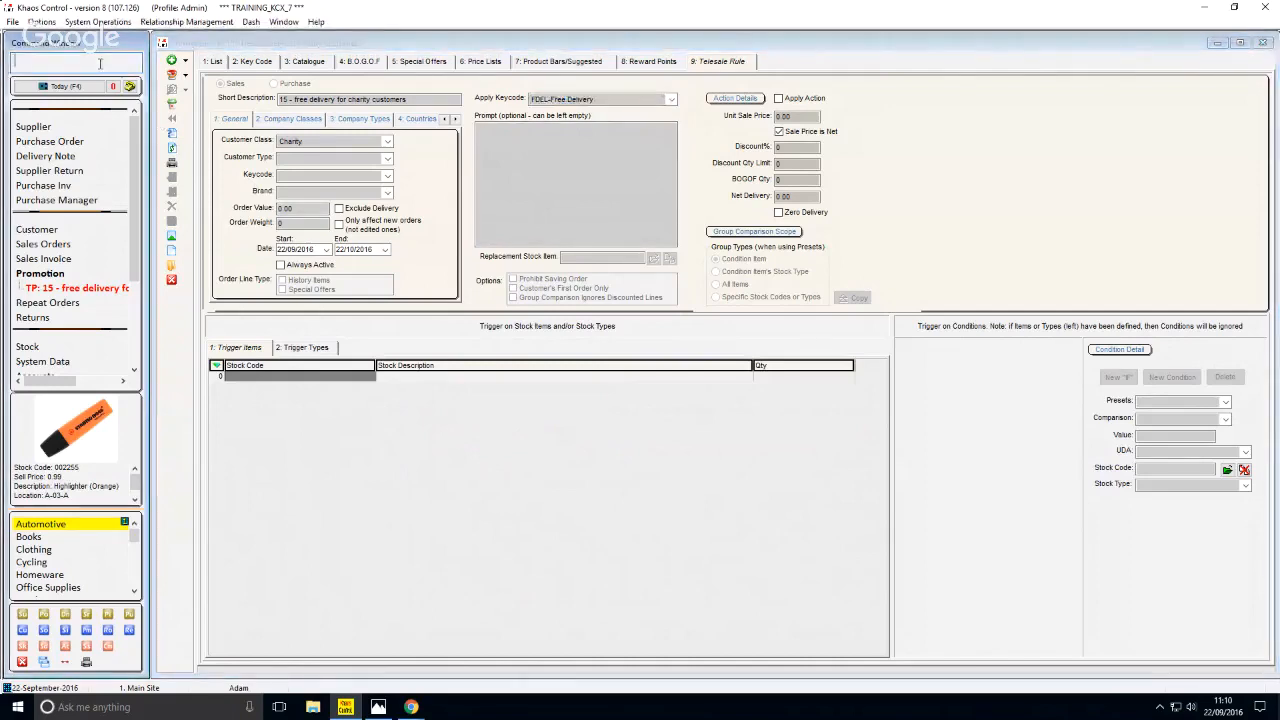
text(sowyg.)
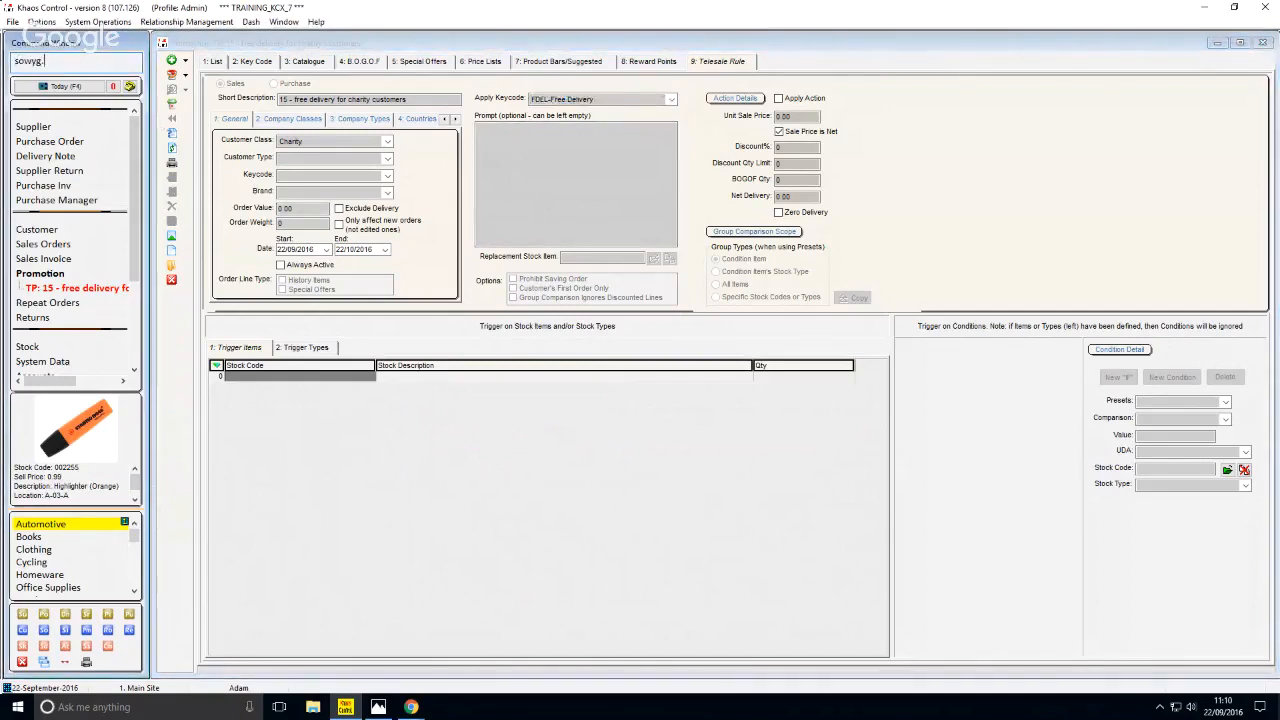
text(new)
key(Return)
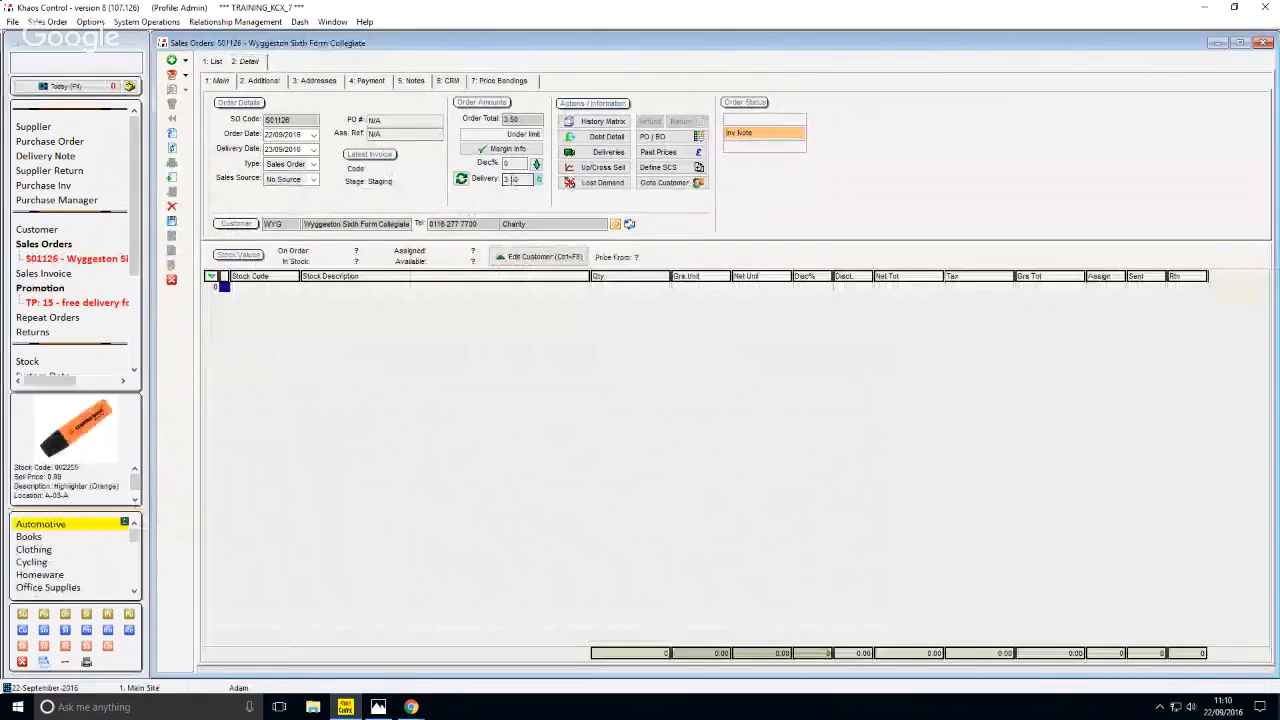
key(Insert)
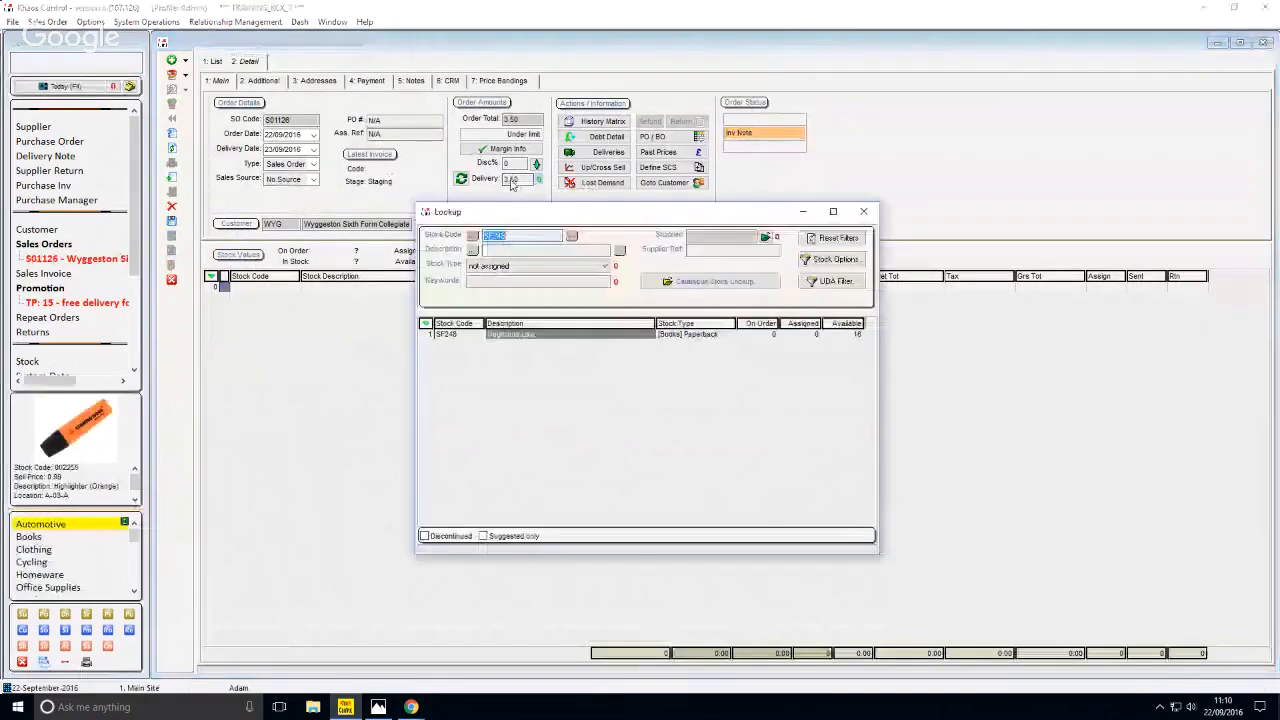
text(002257)
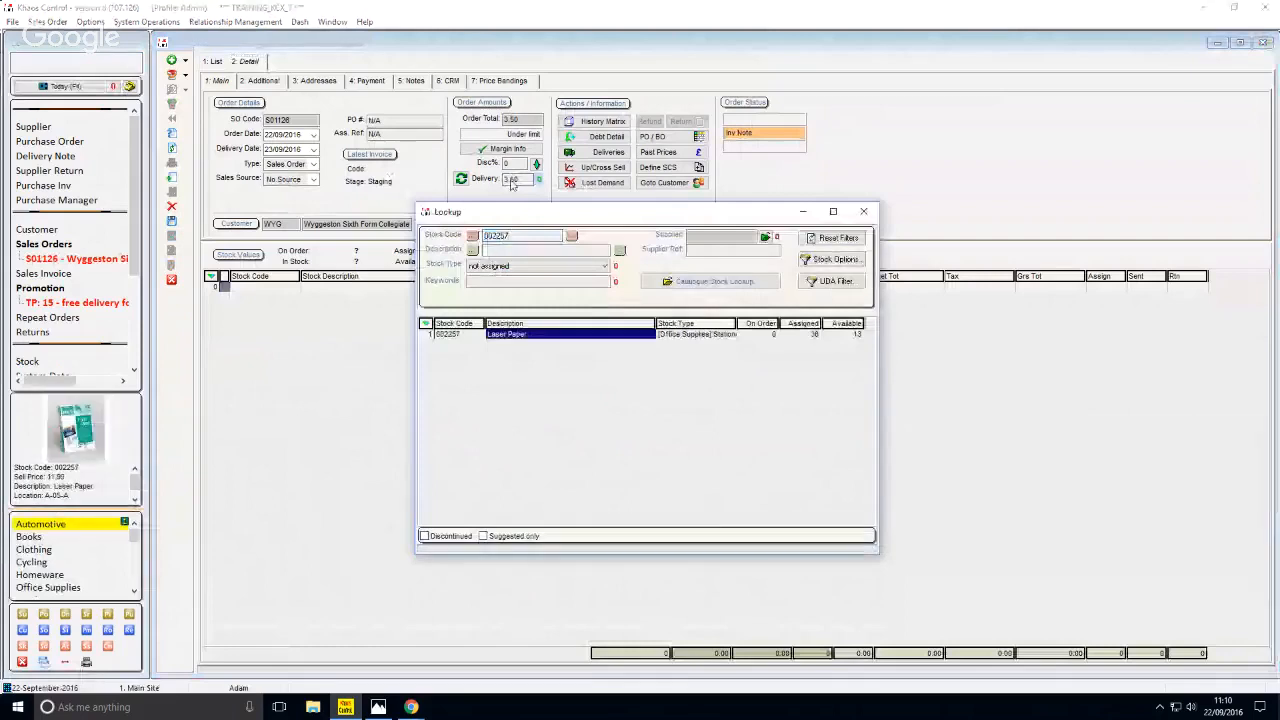
key(Return)
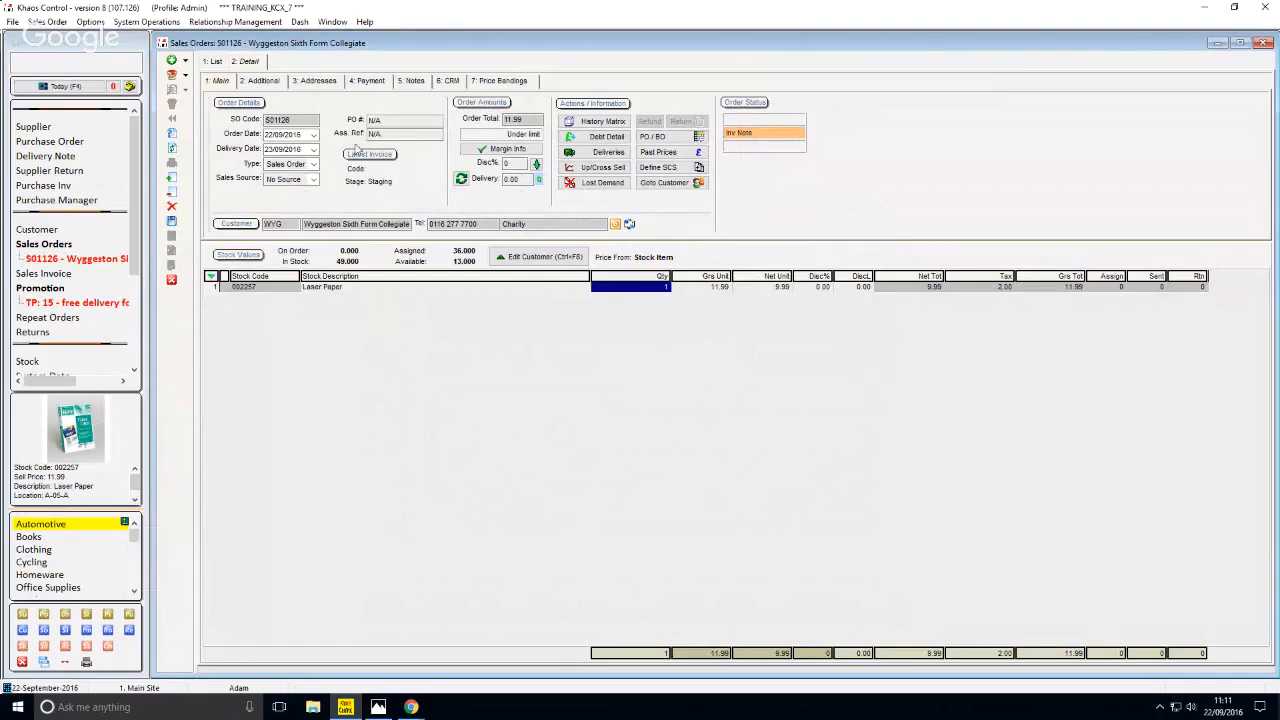
Step: Check the keycode in the sales order's additional details and close the order
click(262, 81)
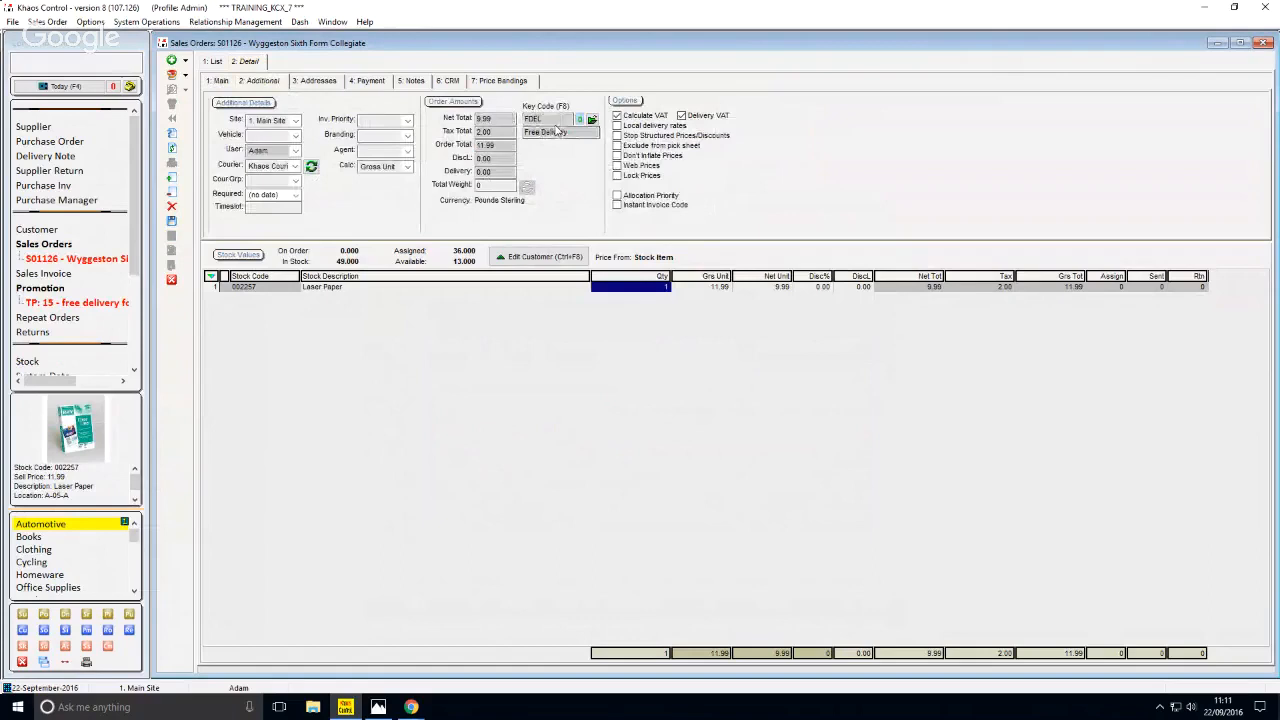
key(ctrl+n)
key(Return)
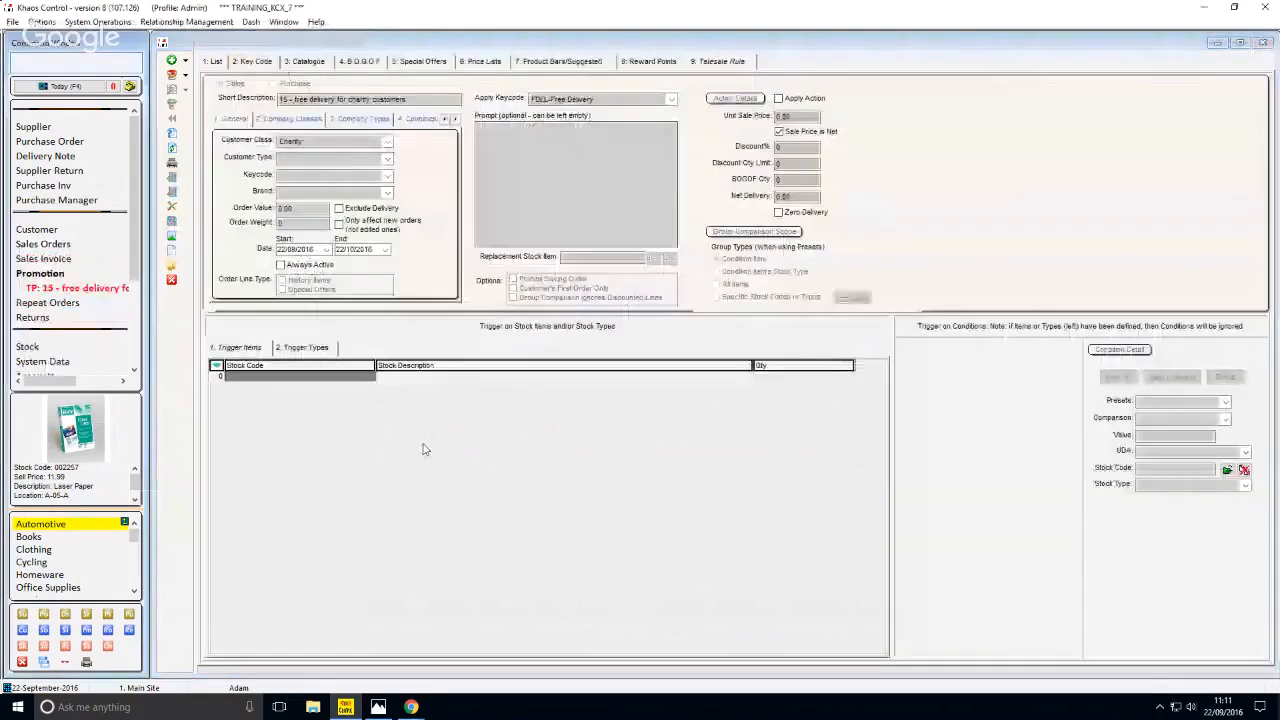
Step: Switch to Photos to show the slide on using a keycode to apply a different keycode and return to Khaos Control
click(381, 707)
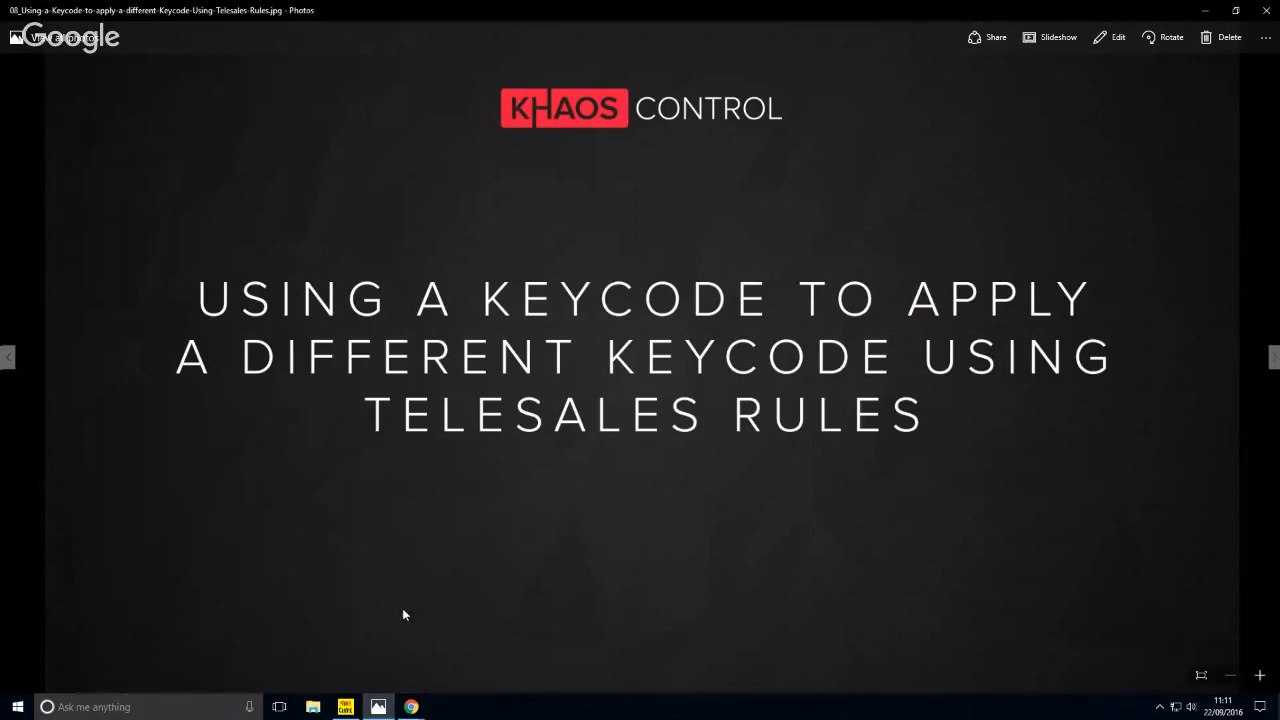
click(345, 707)
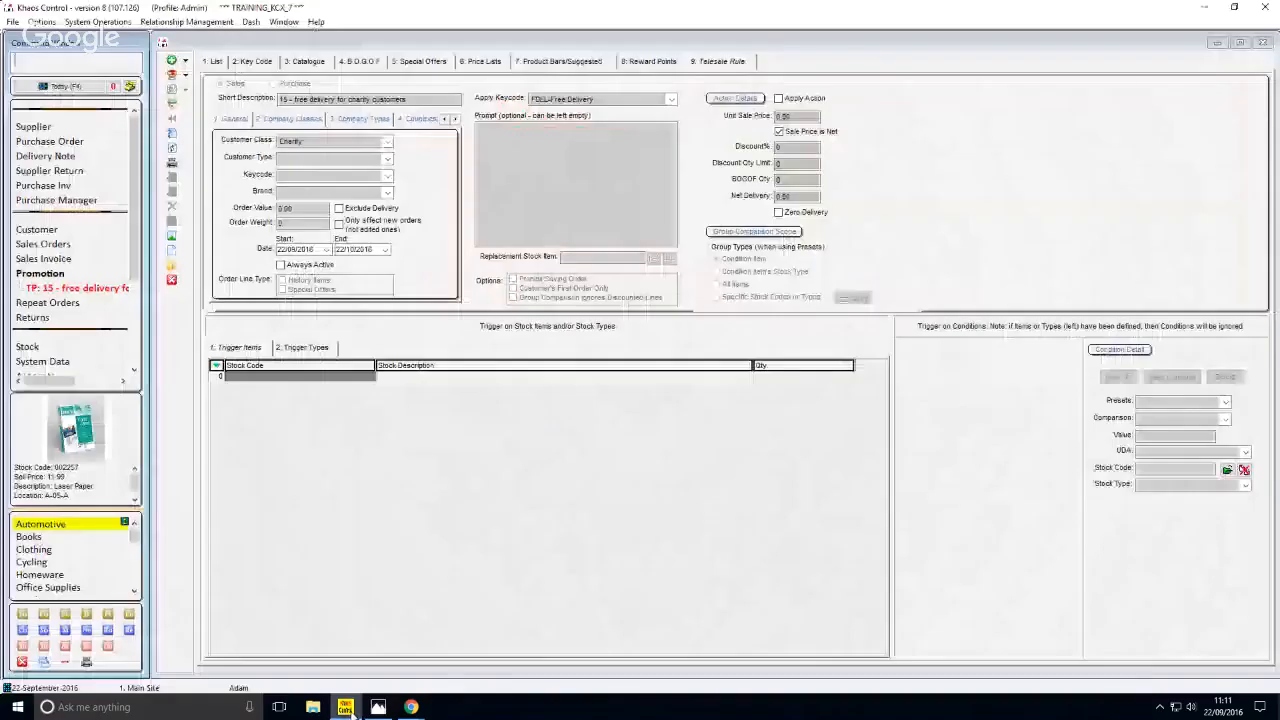
Step: Open telesales rule 04 from the promotions list, examine its quantity and excluded stock code conditions, and cancel editing
click(213, 62)
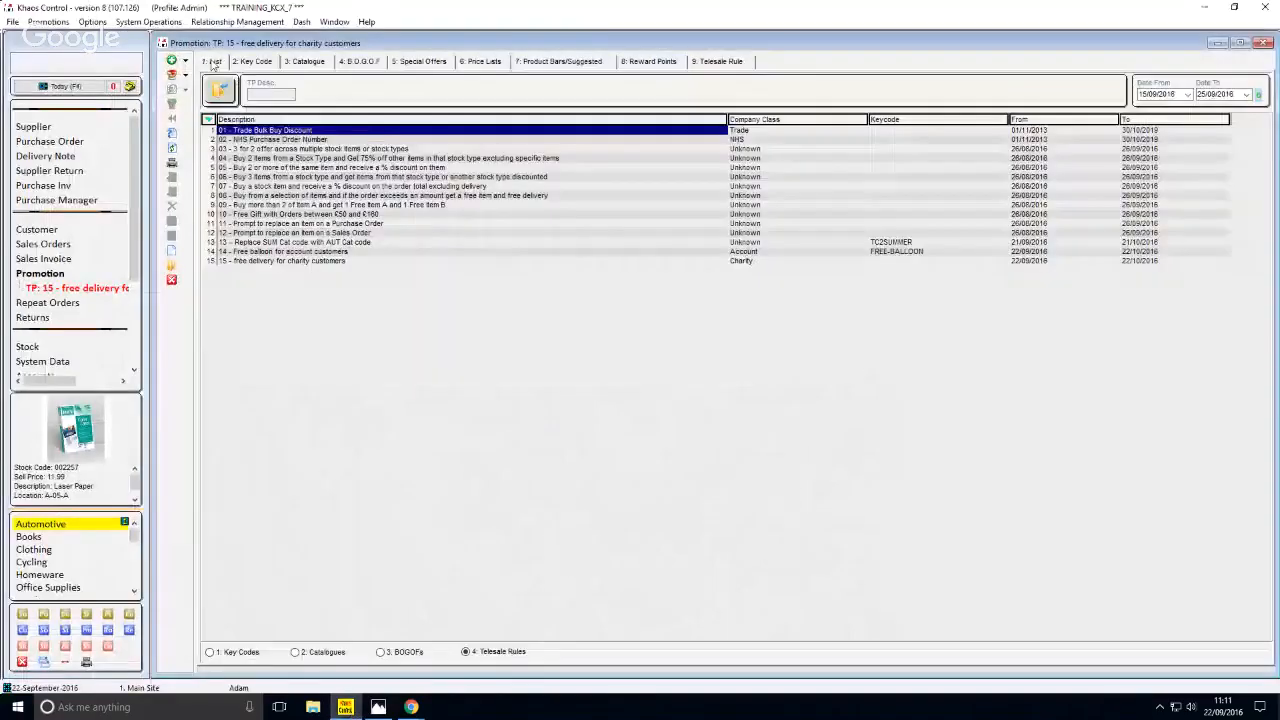
click(254, 160)
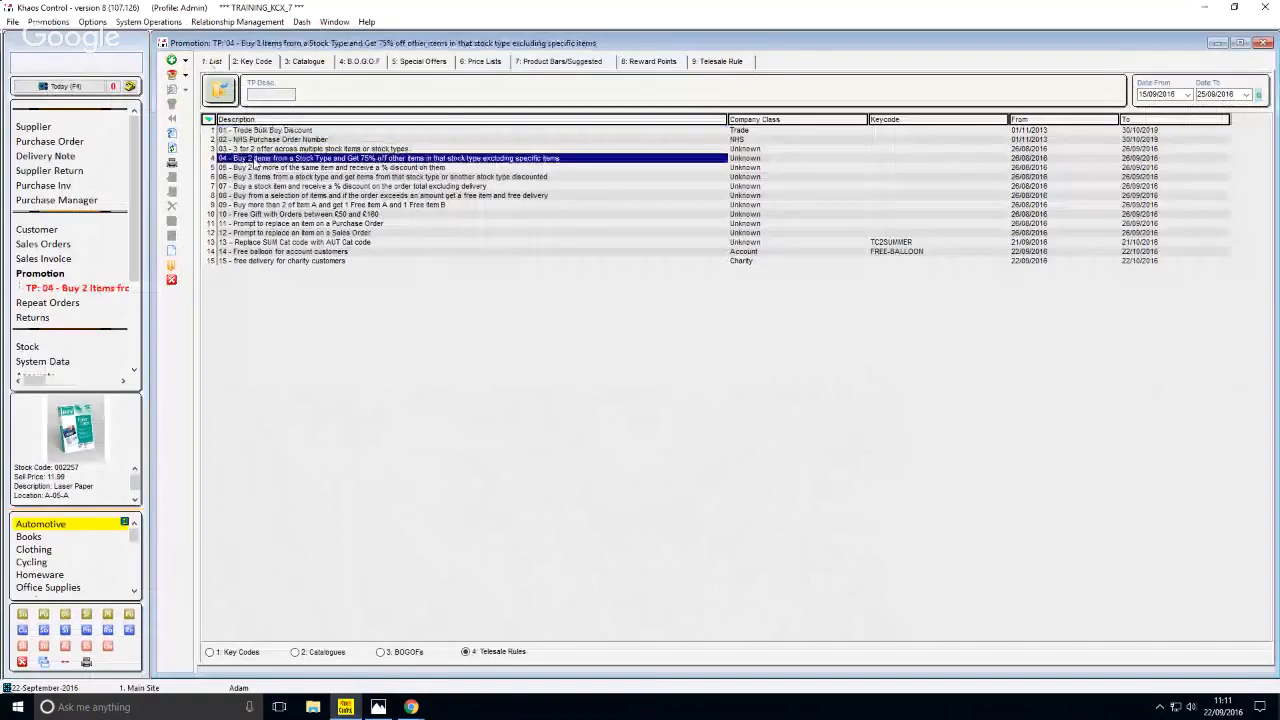
double_click(255, 160)
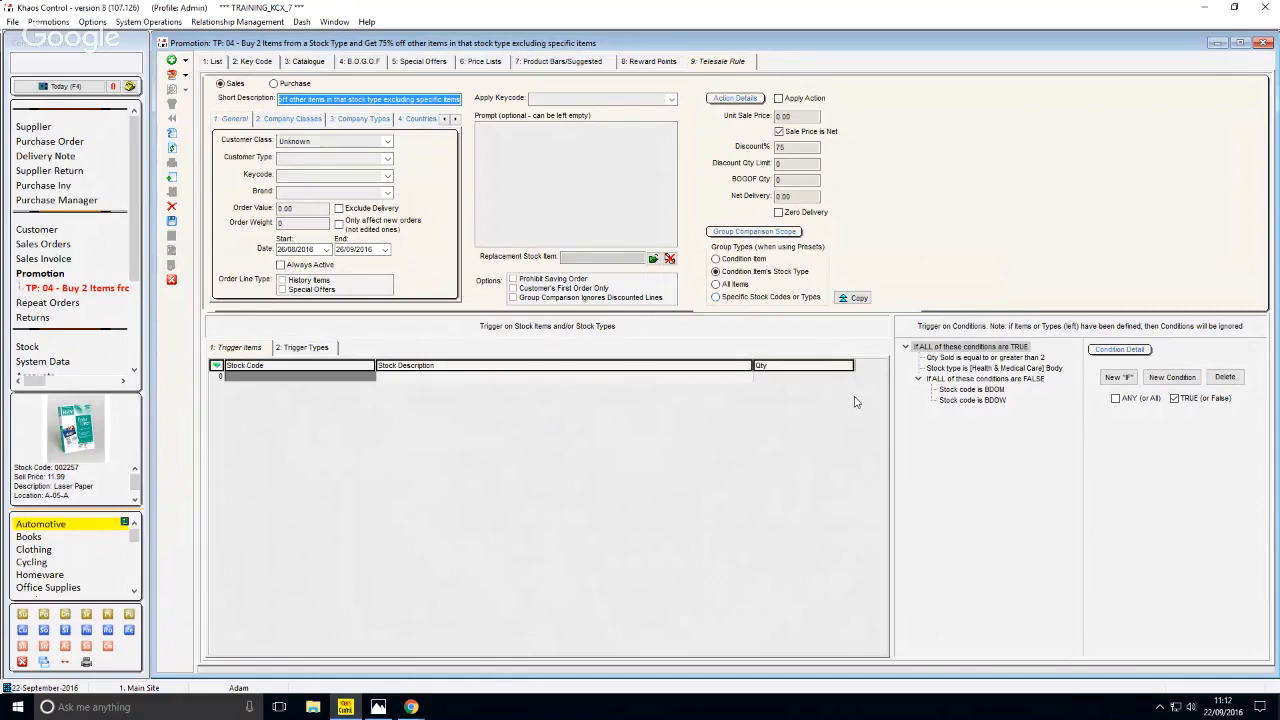
click(1000, 359)
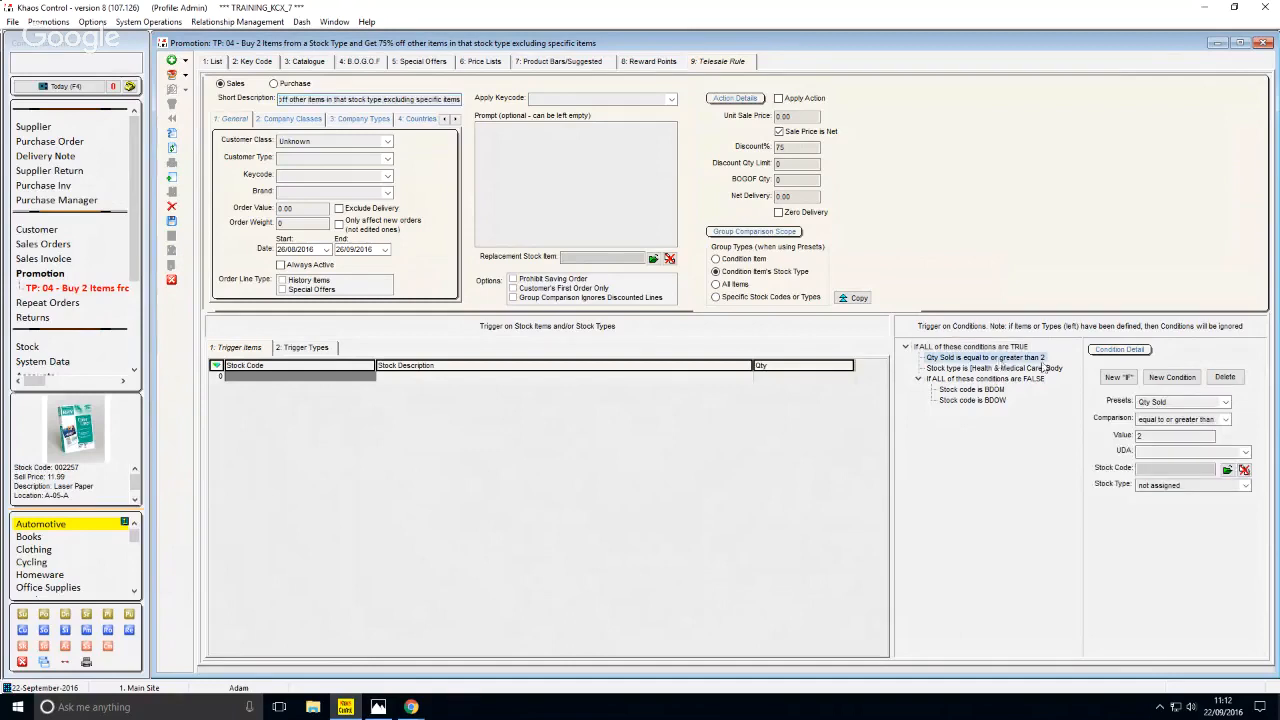
click(991, 391)
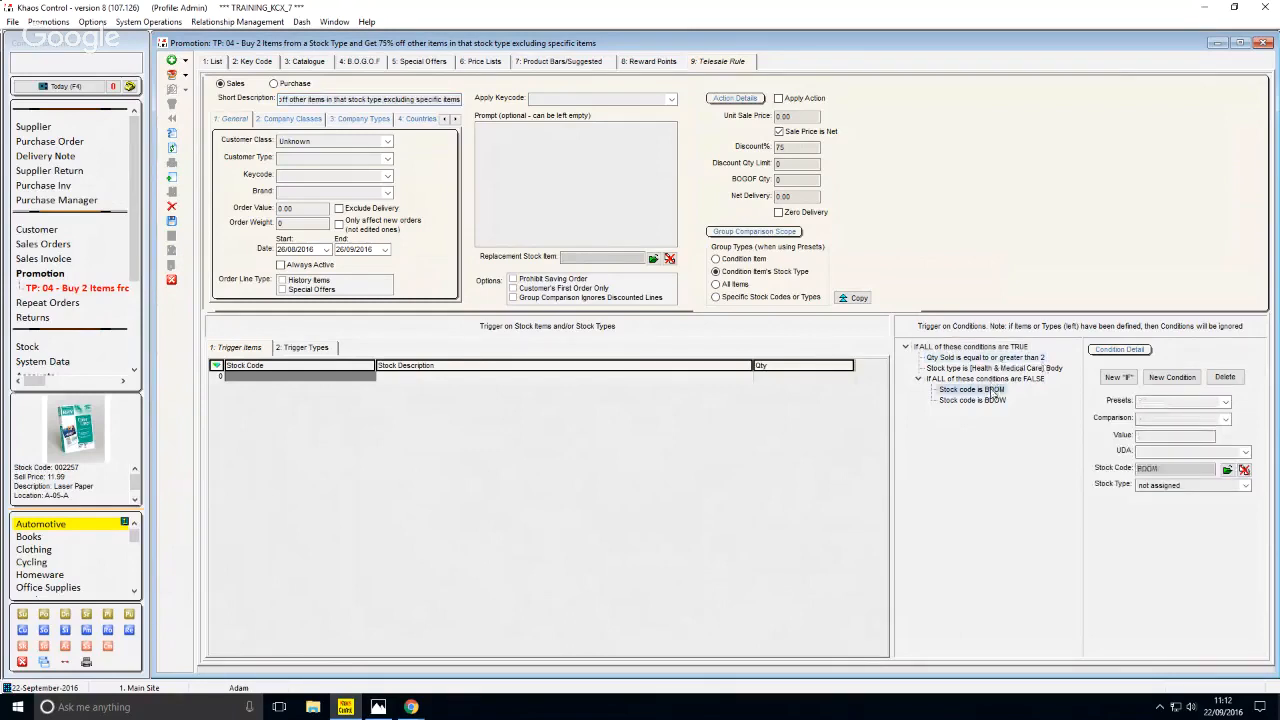
click(982, 402)
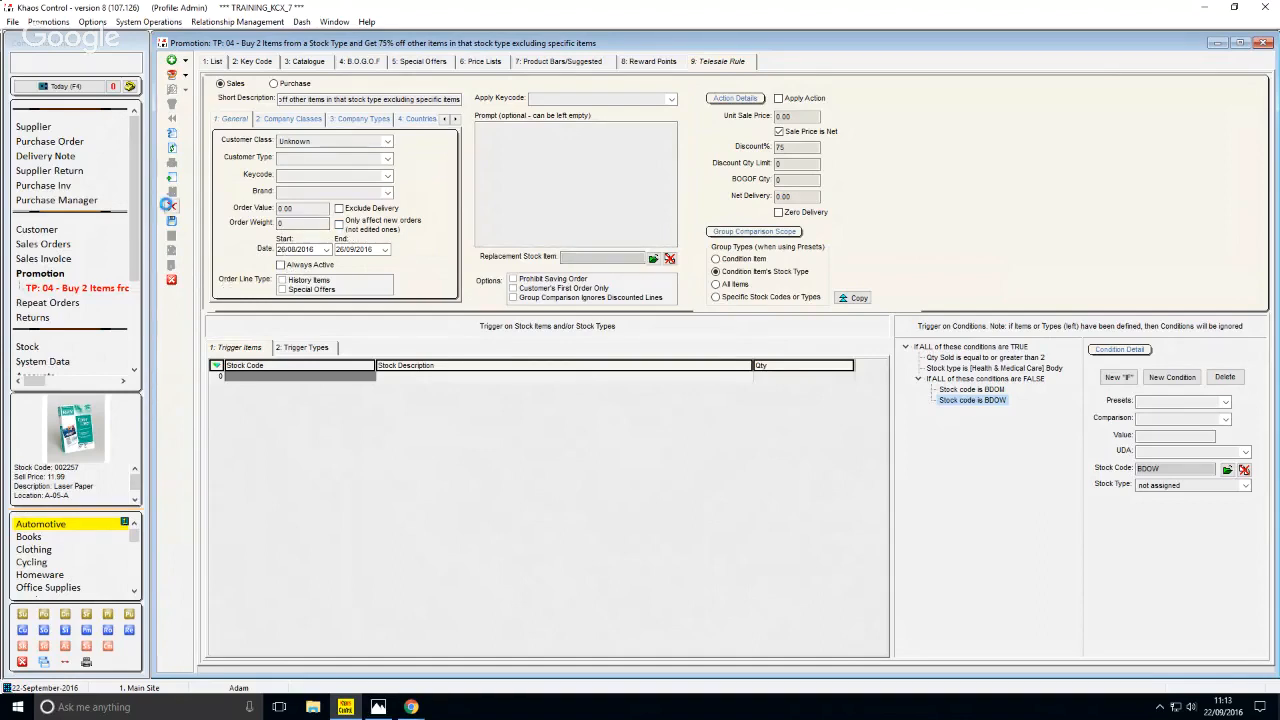
click(169, 205)
key(Return)
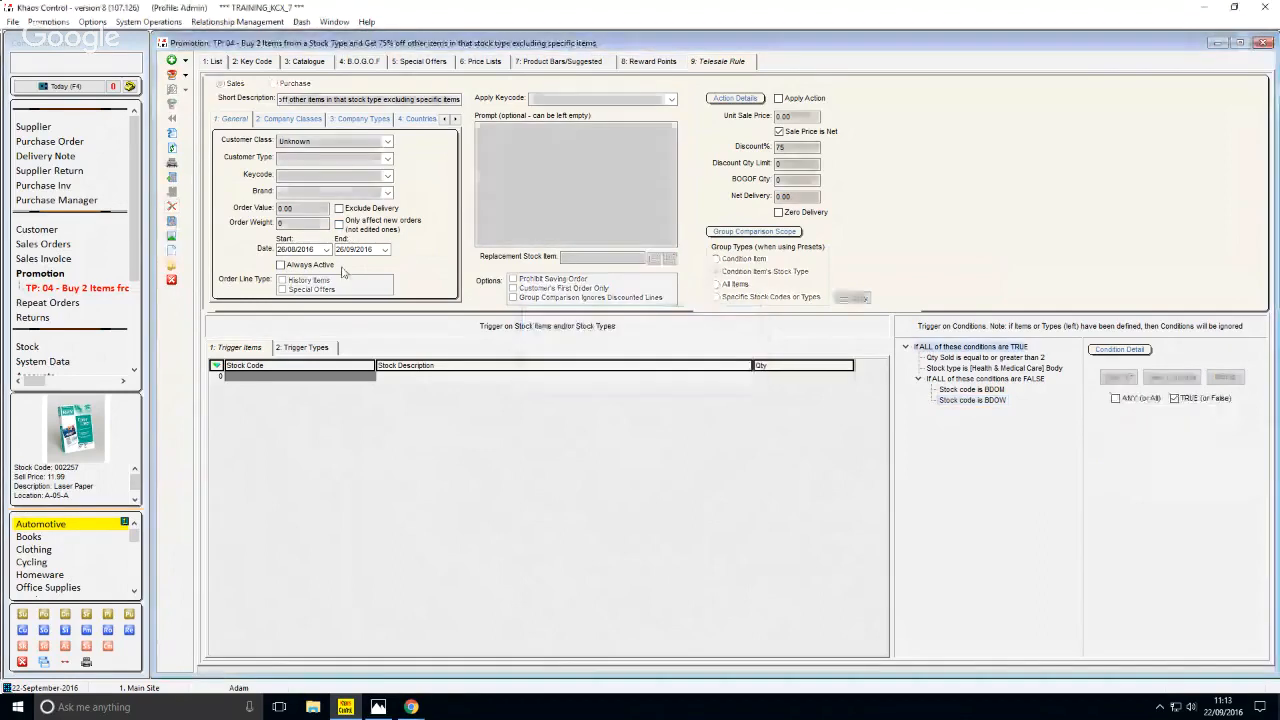
Step: Open telesales rule 08 and examine its group comparison items and its gross total and stock code conditions, and close the rule's editing by saving
click(213, 62)
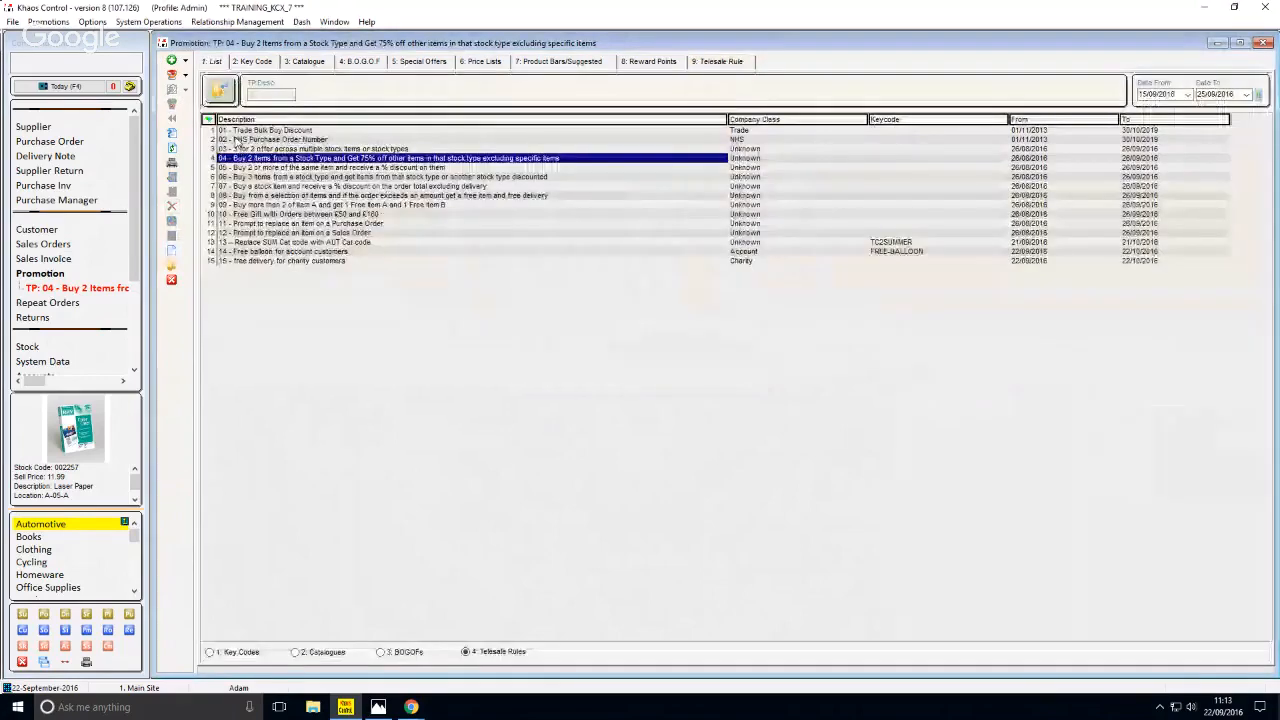
double_click(274, 196)
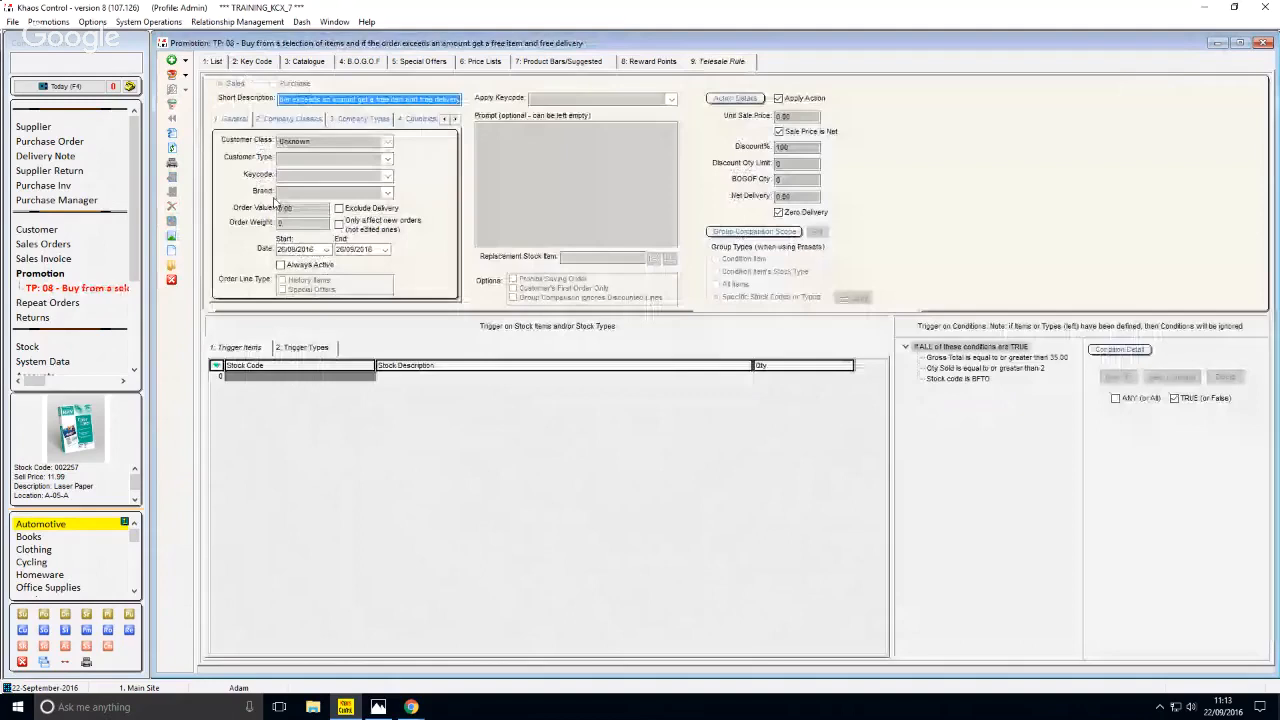
click(172, 237)
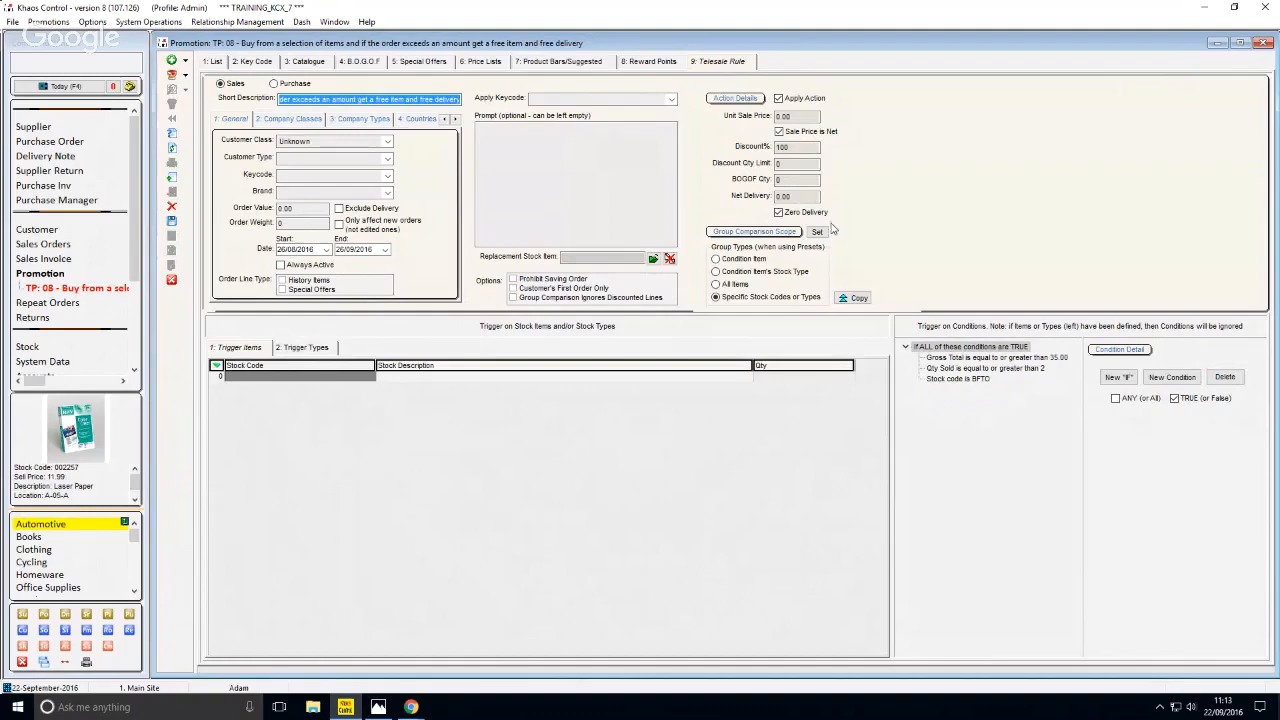
click(818, 232)
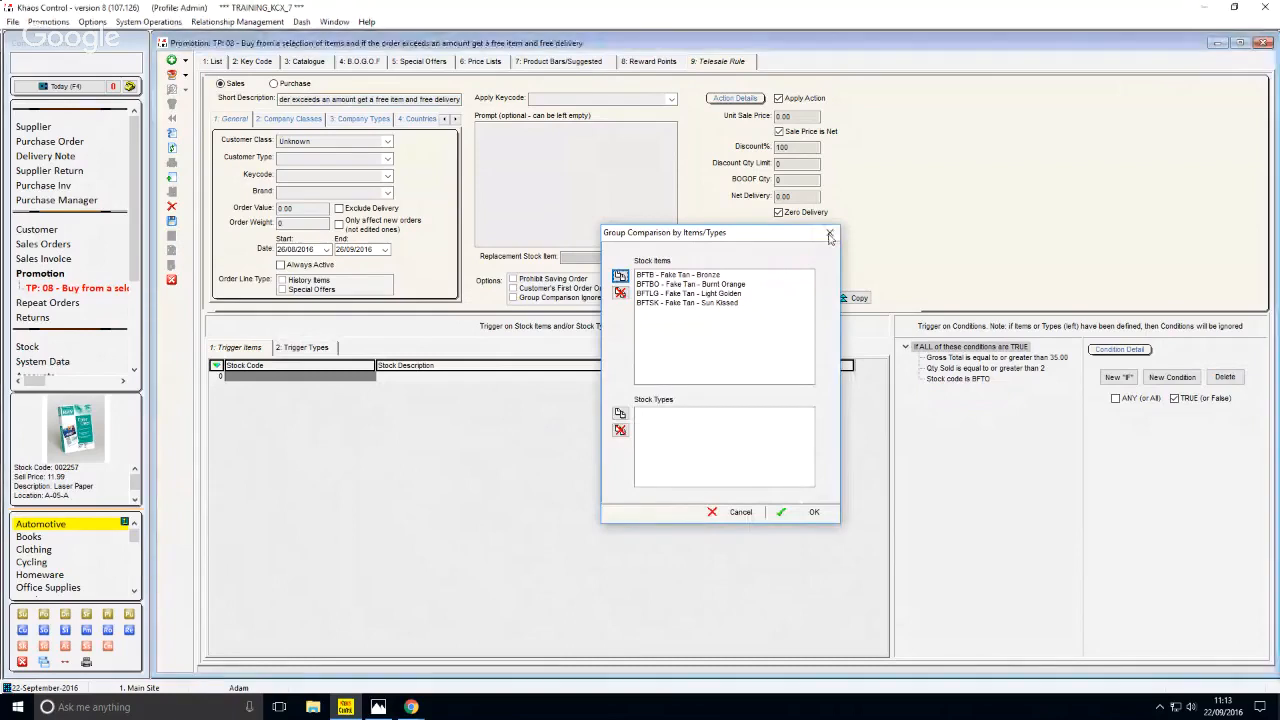
click(829, 236)
click(1016, 358)
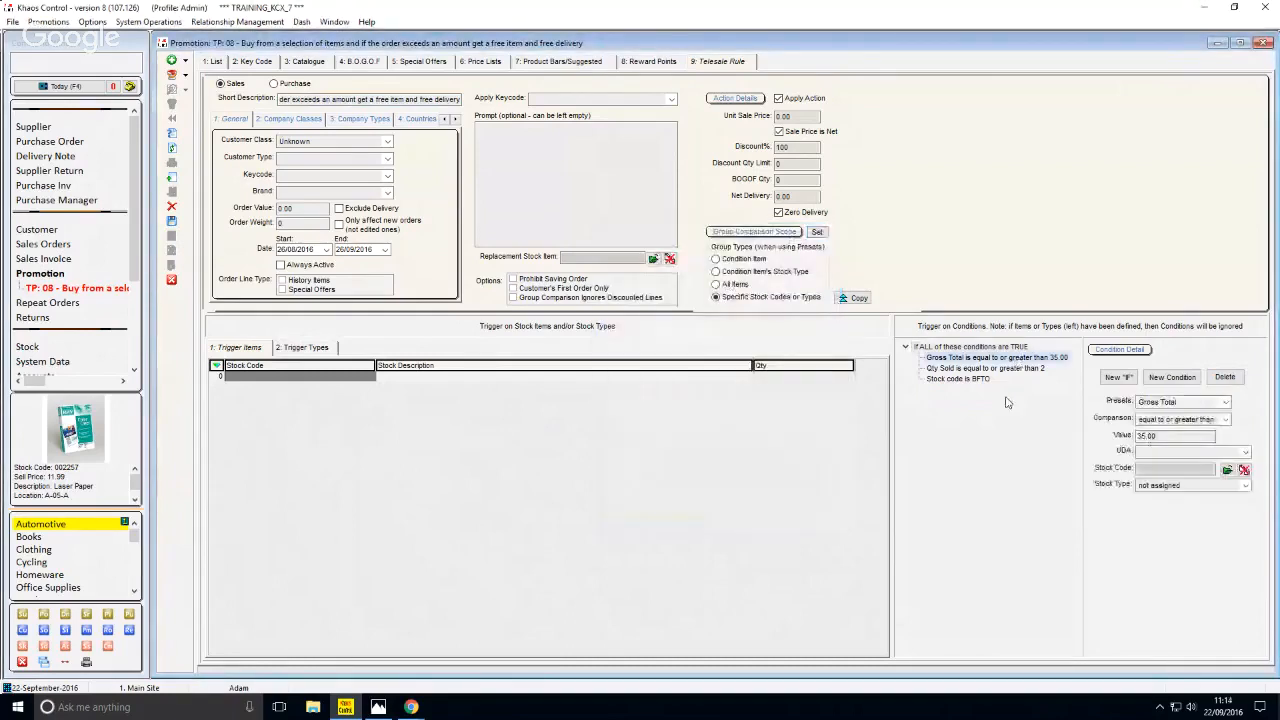
click(990, 379)
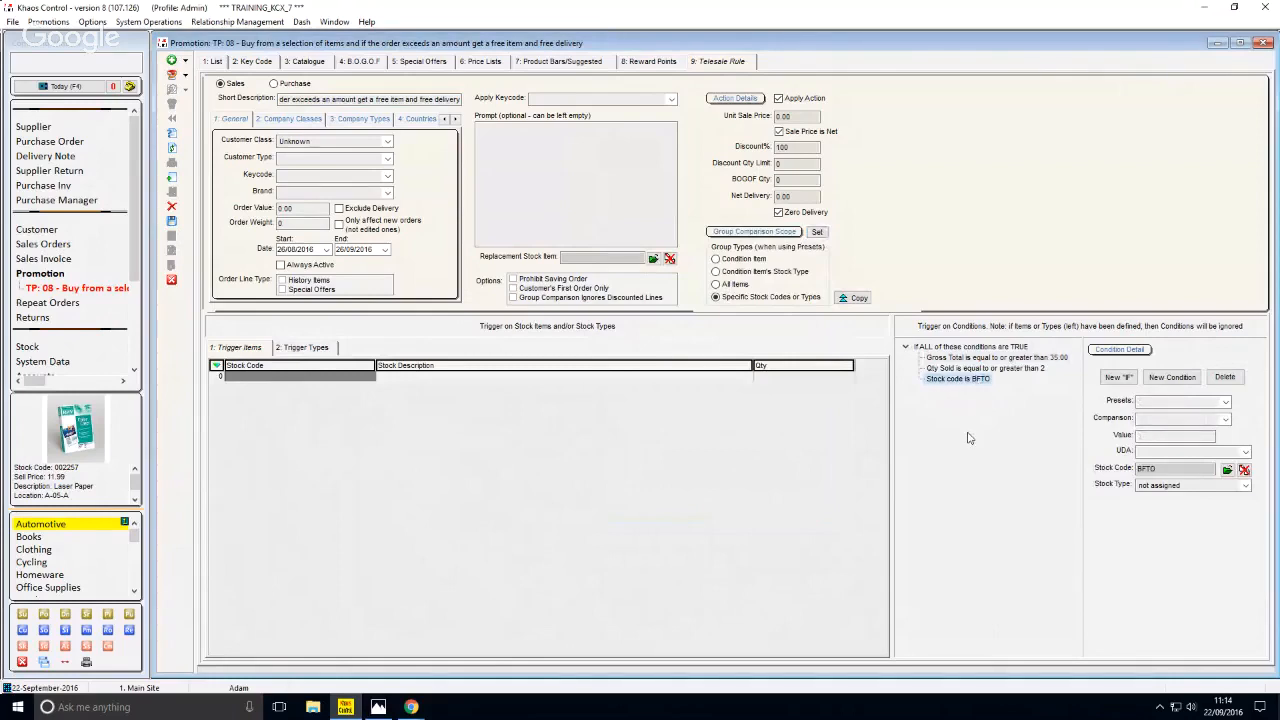
click(171, 221)
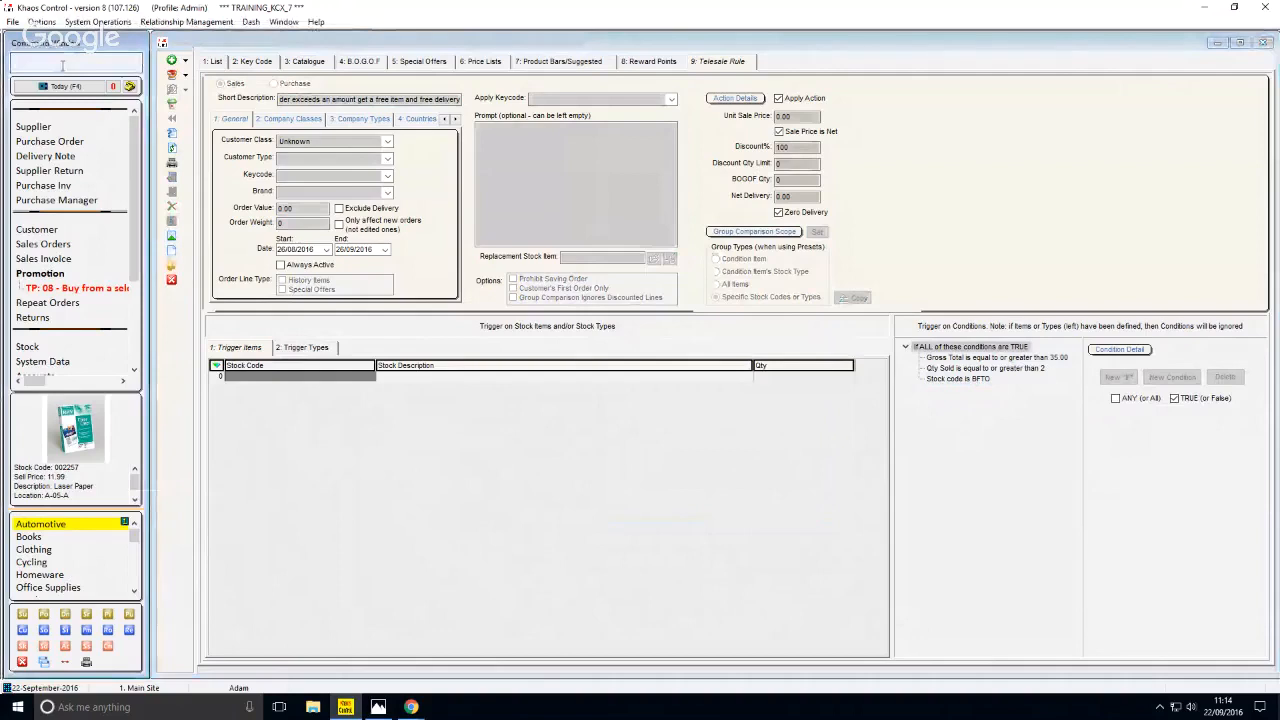
Step: Start a new sales order for the existing retail customer using their customer code
click(62, 66)
text(so)
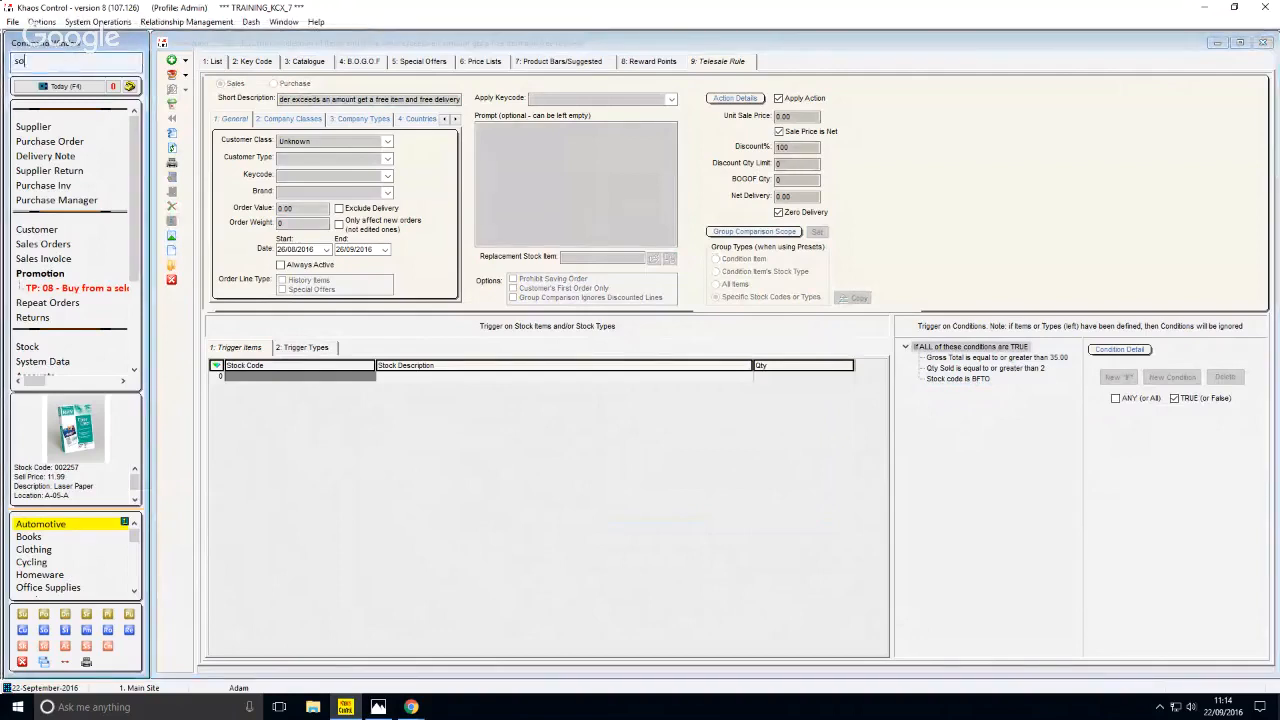
text(rr.new)
key(Return)
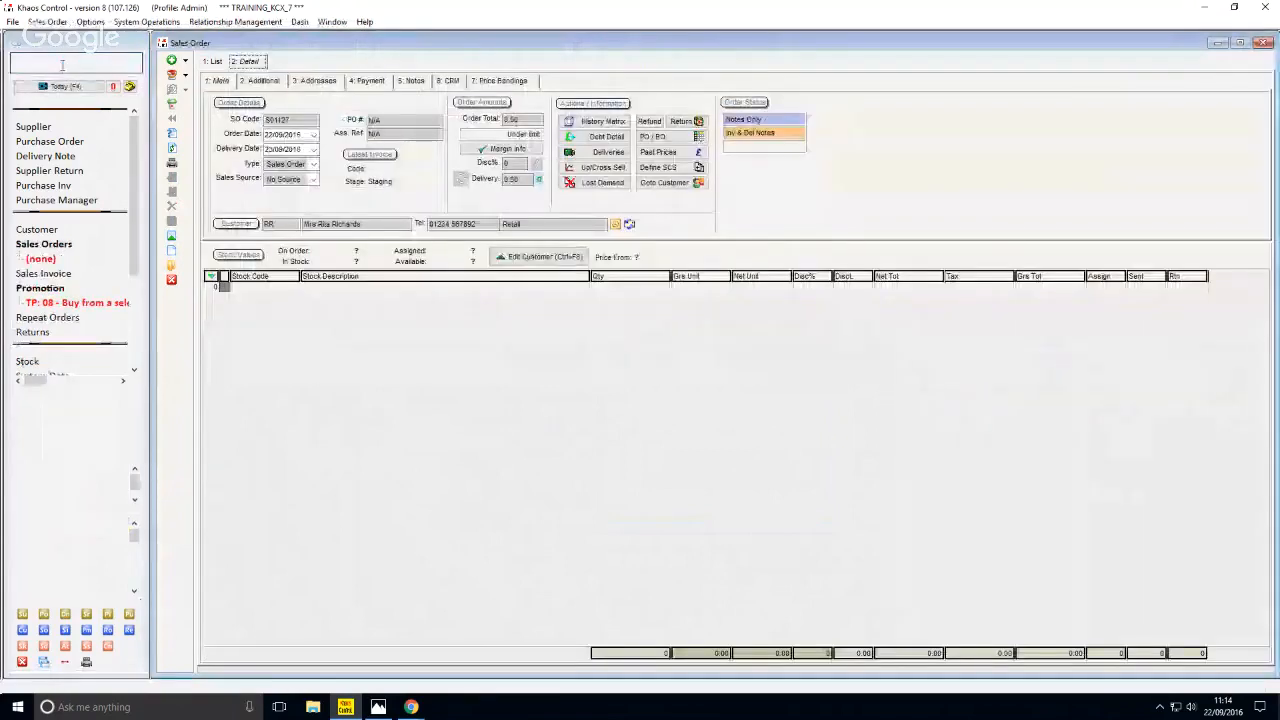
Step: Add stock items BFTSK, Fake Tan - Sun Kissed, quantity 5, and BFTO, Fake Tan Optimiser, quantity 1, to the order and select the BFTO line
text(bft)
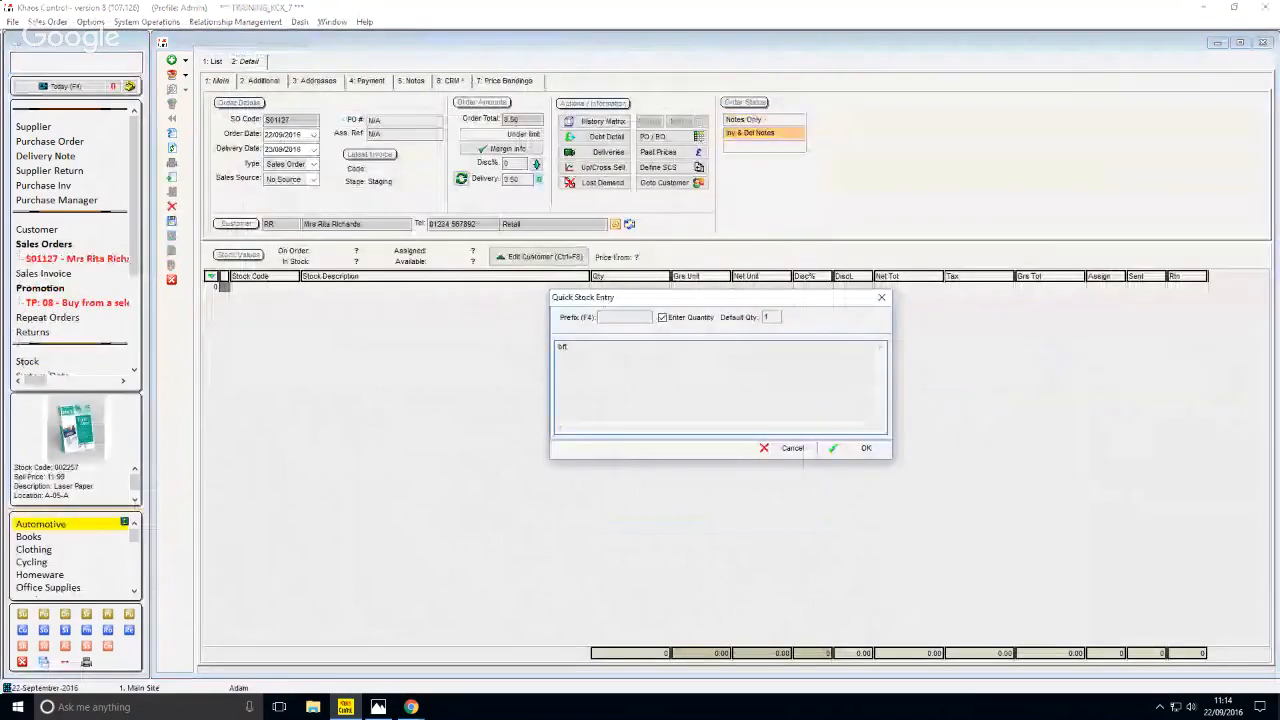
text(sk)
key(Return)
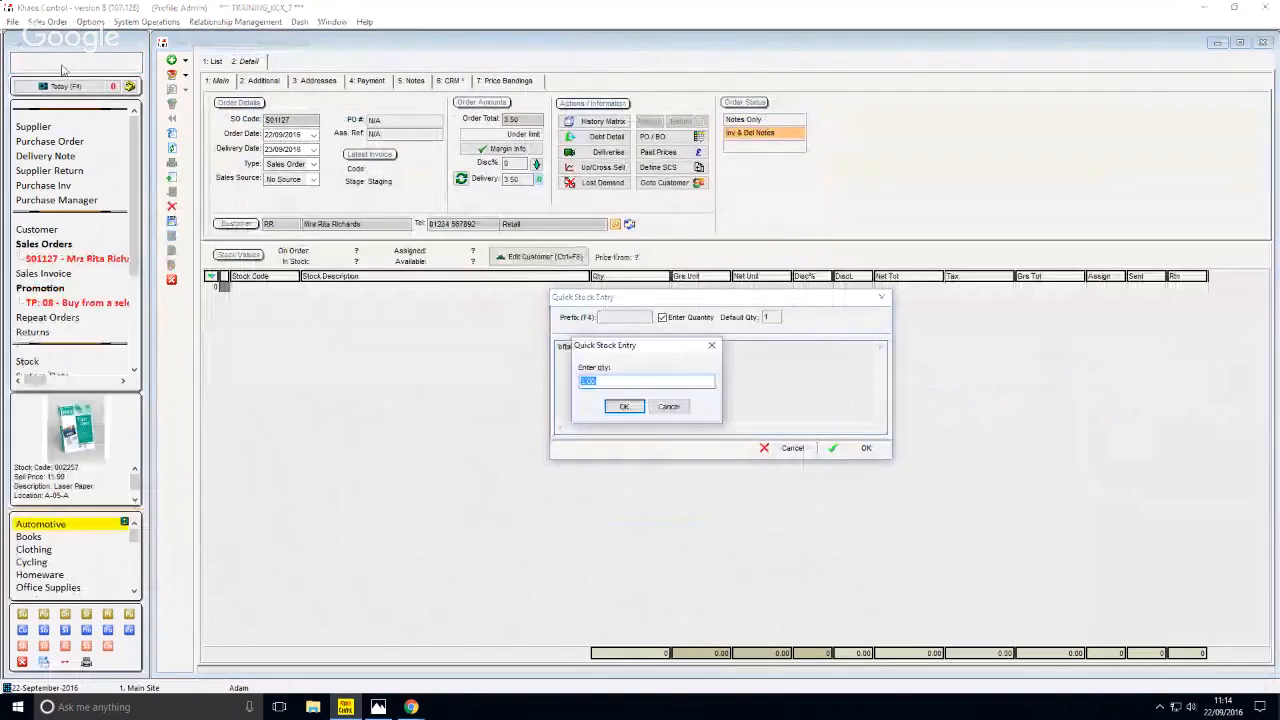
key(Return)
text(bg)
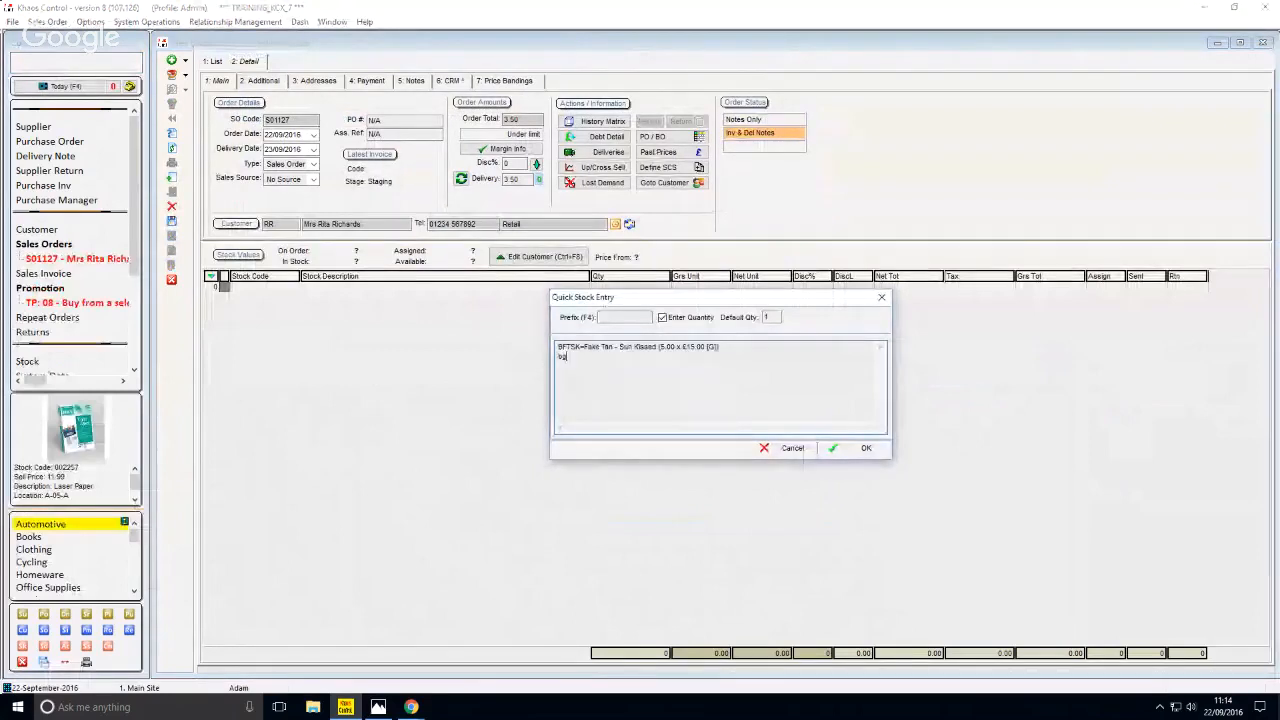
text(to)
key(Return)
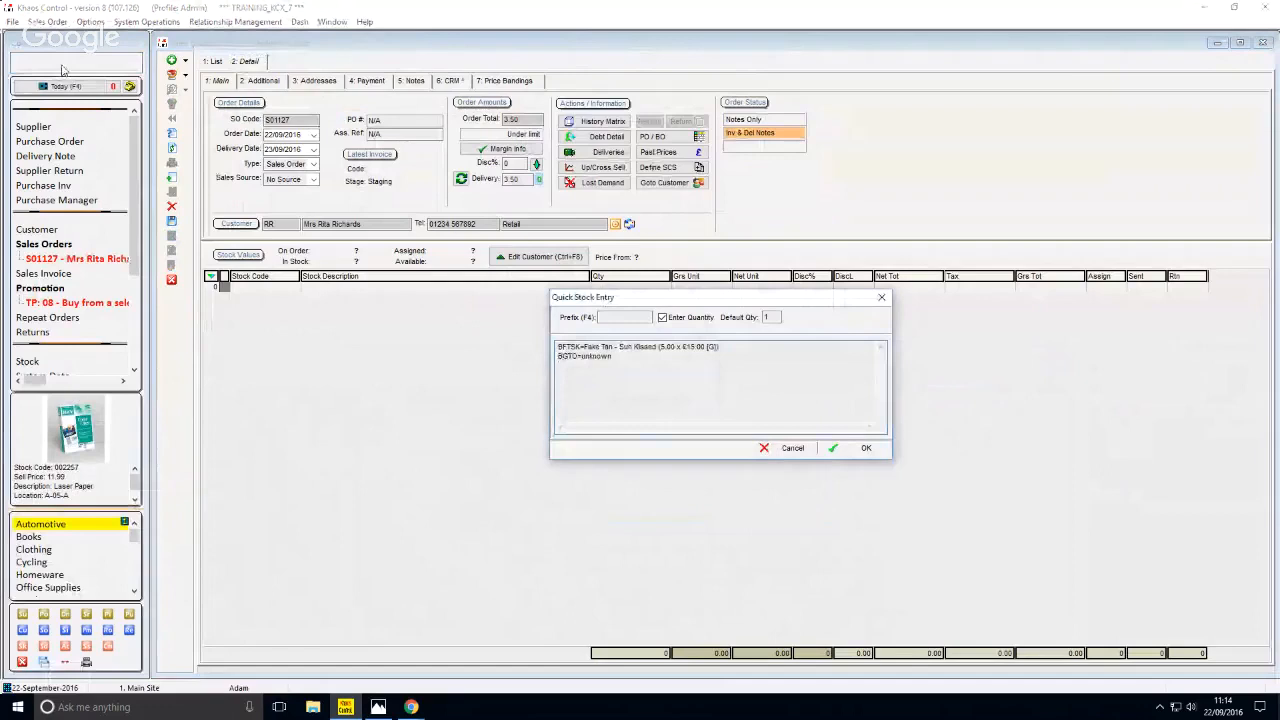
text(bfto)
key(Return)
key(Return)
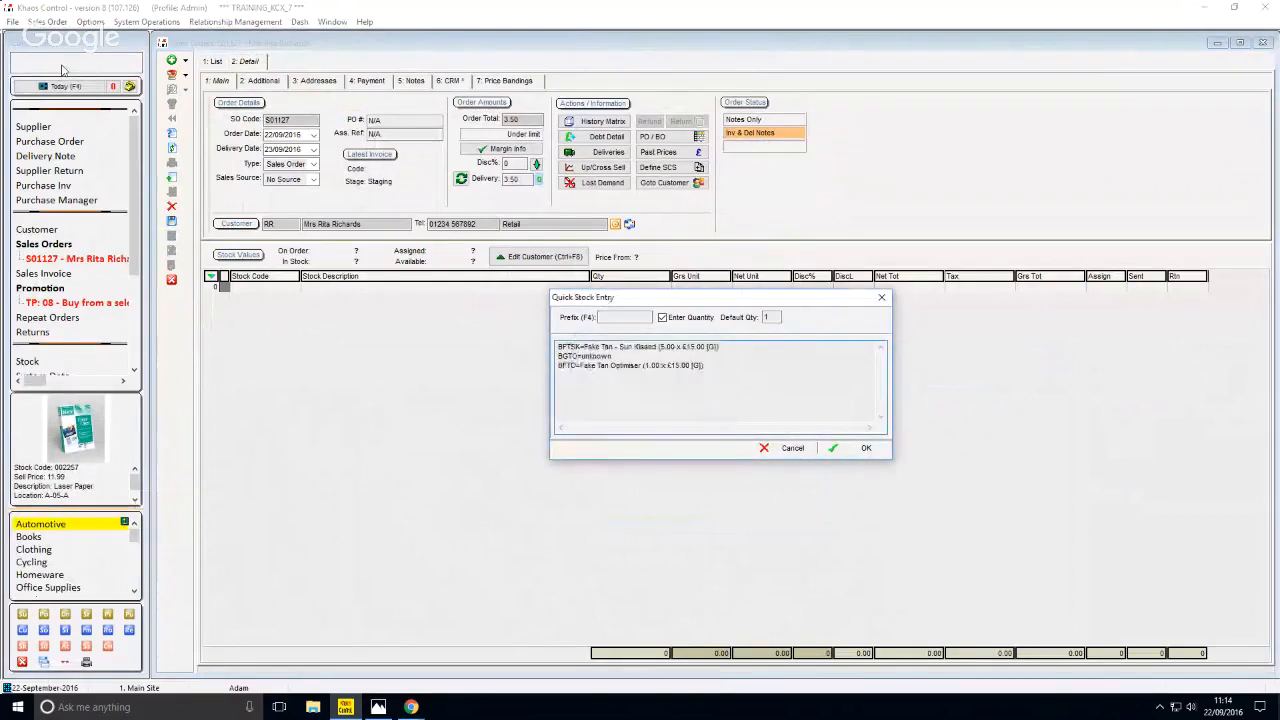
key(Return)
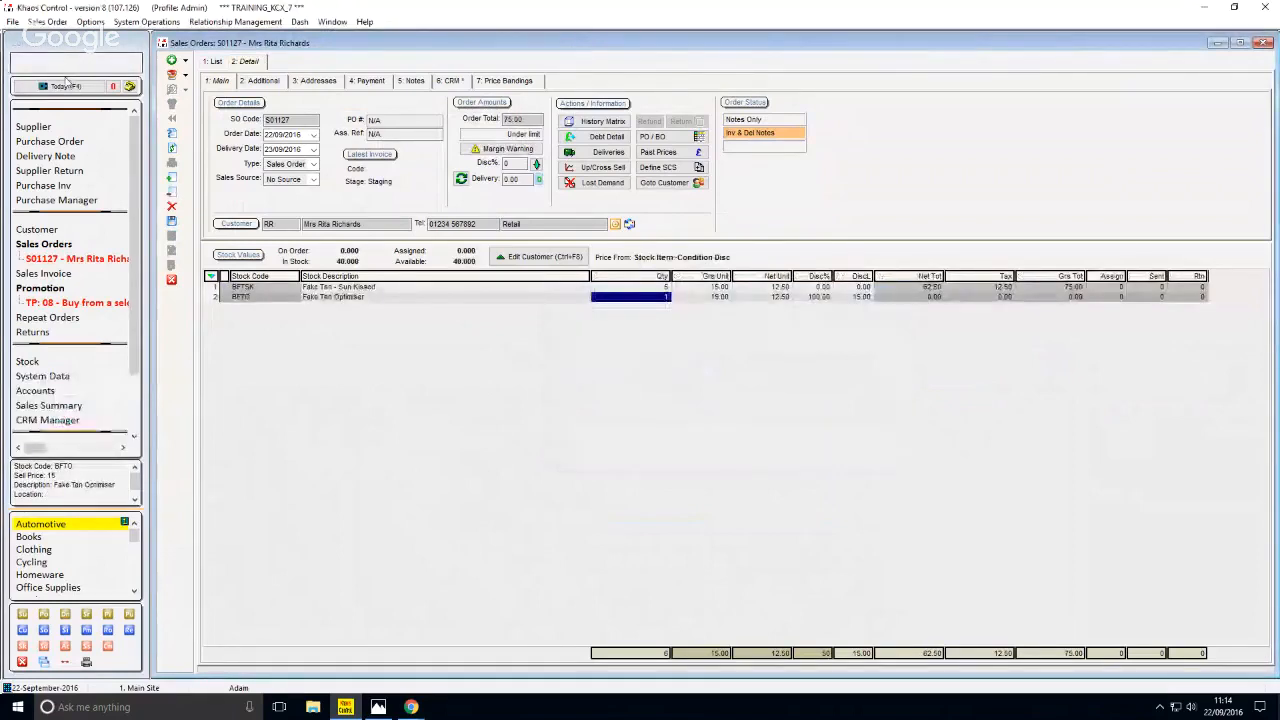
click(274, 298)
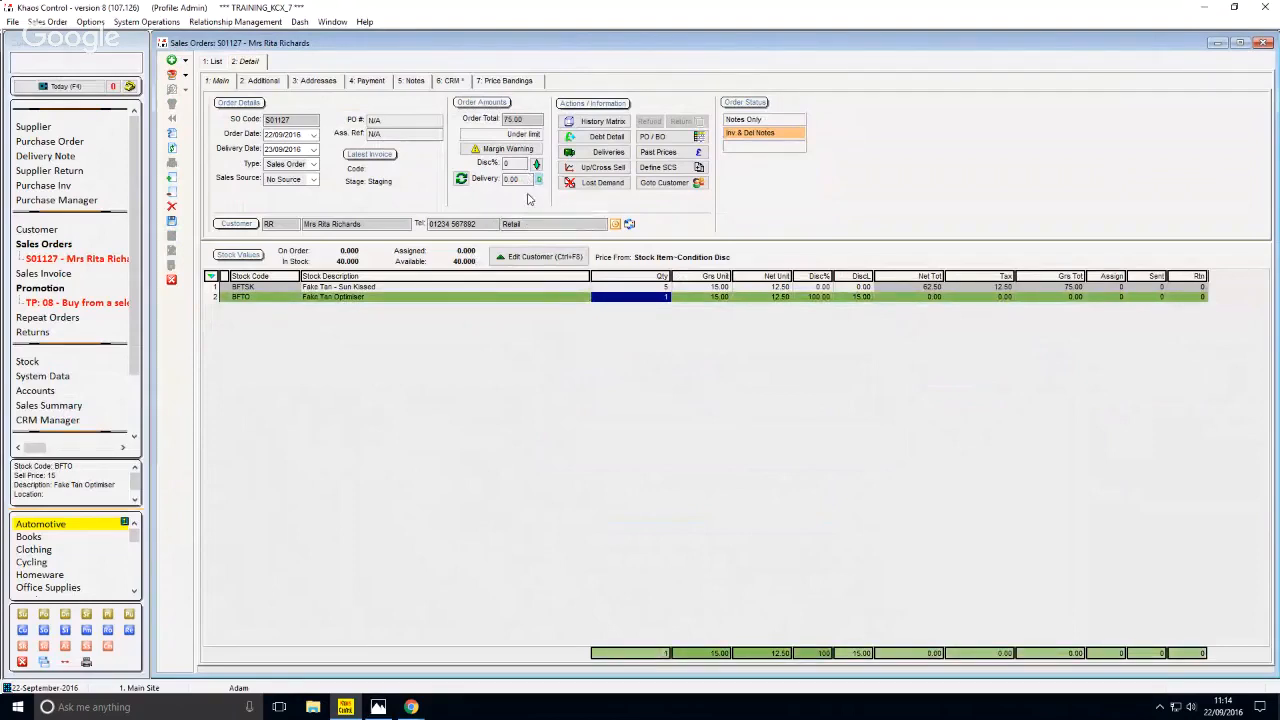
Step: Switch to Photos to show the "Telesales Rules for BOGOFs" slide and return to Khaos Control's telesales rules list
click(378, 707)
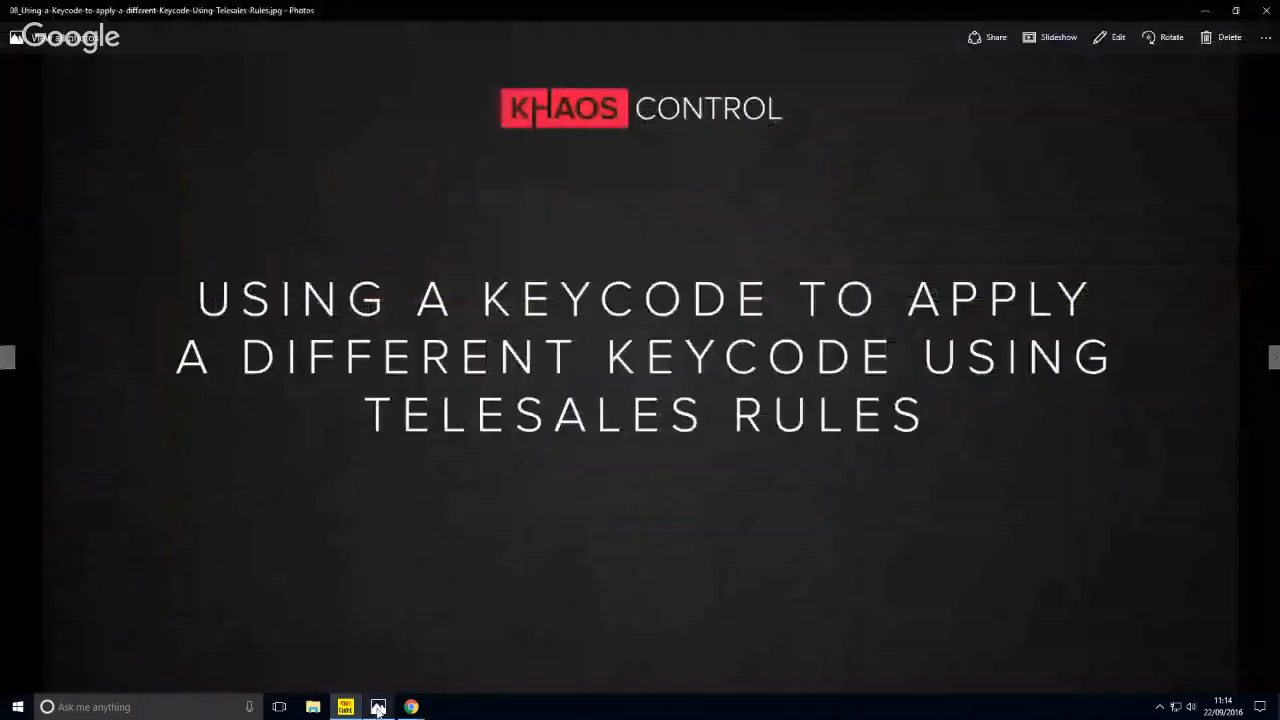
key(Right)
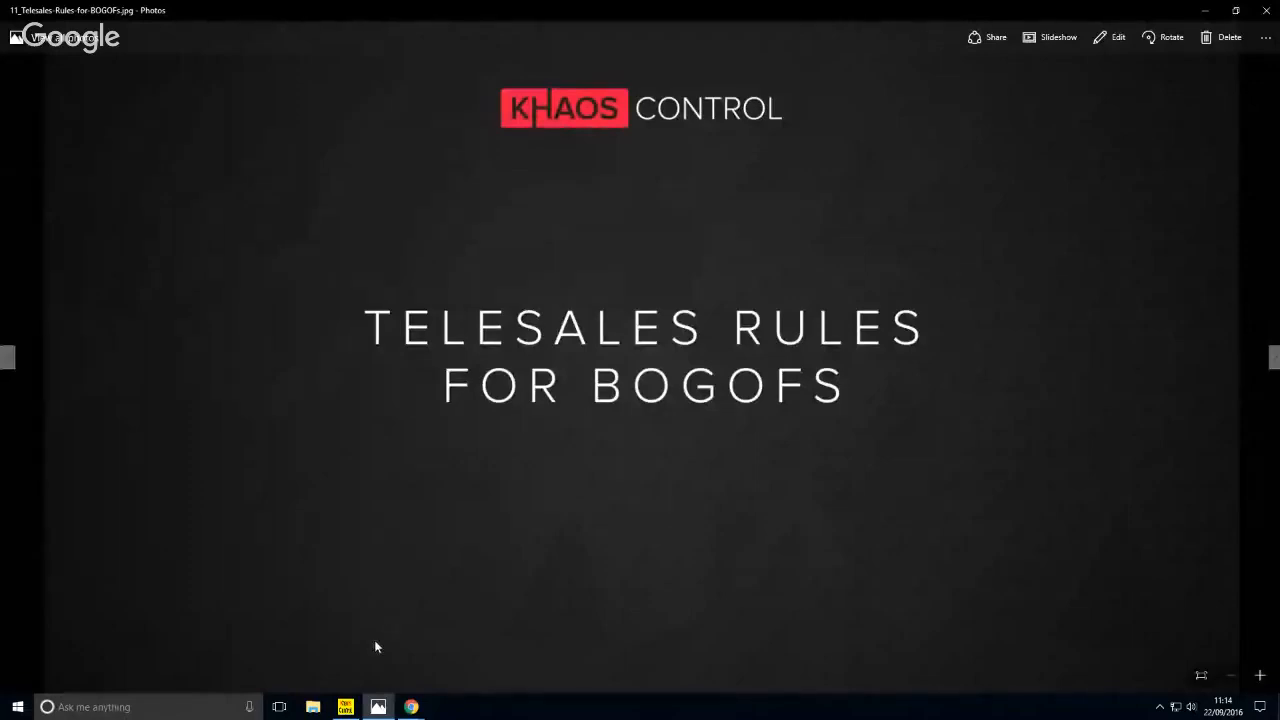
click(347, 710)
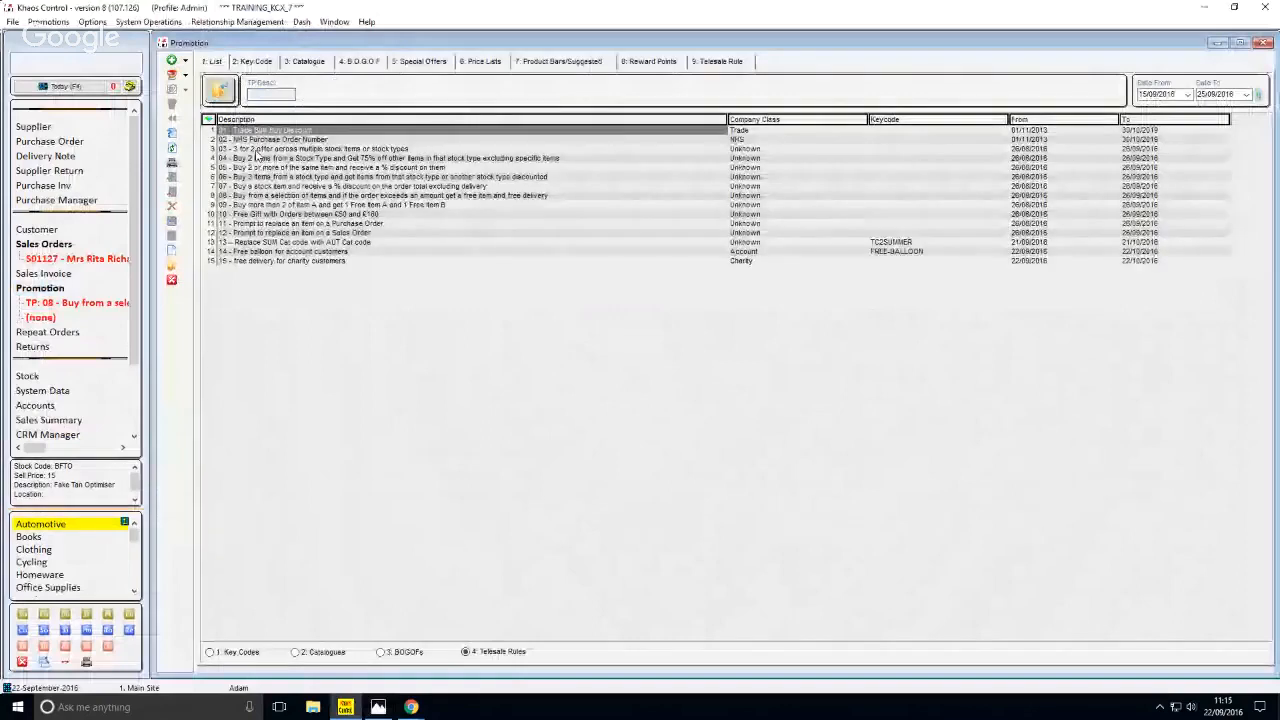
Step: Open telesales rule 03, examine its group comparison stock types and its quantity sold and stock type conditions, and close its editing by saving
double_click(256, 150)
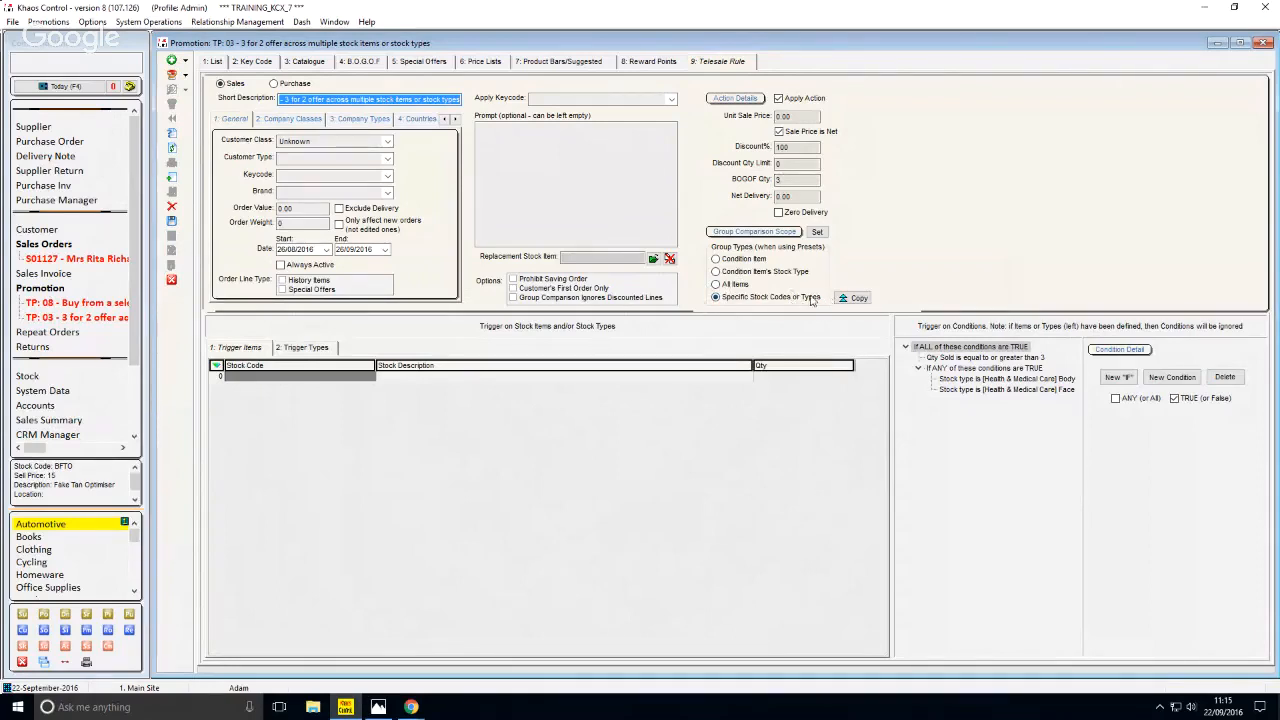
click(818, 232)
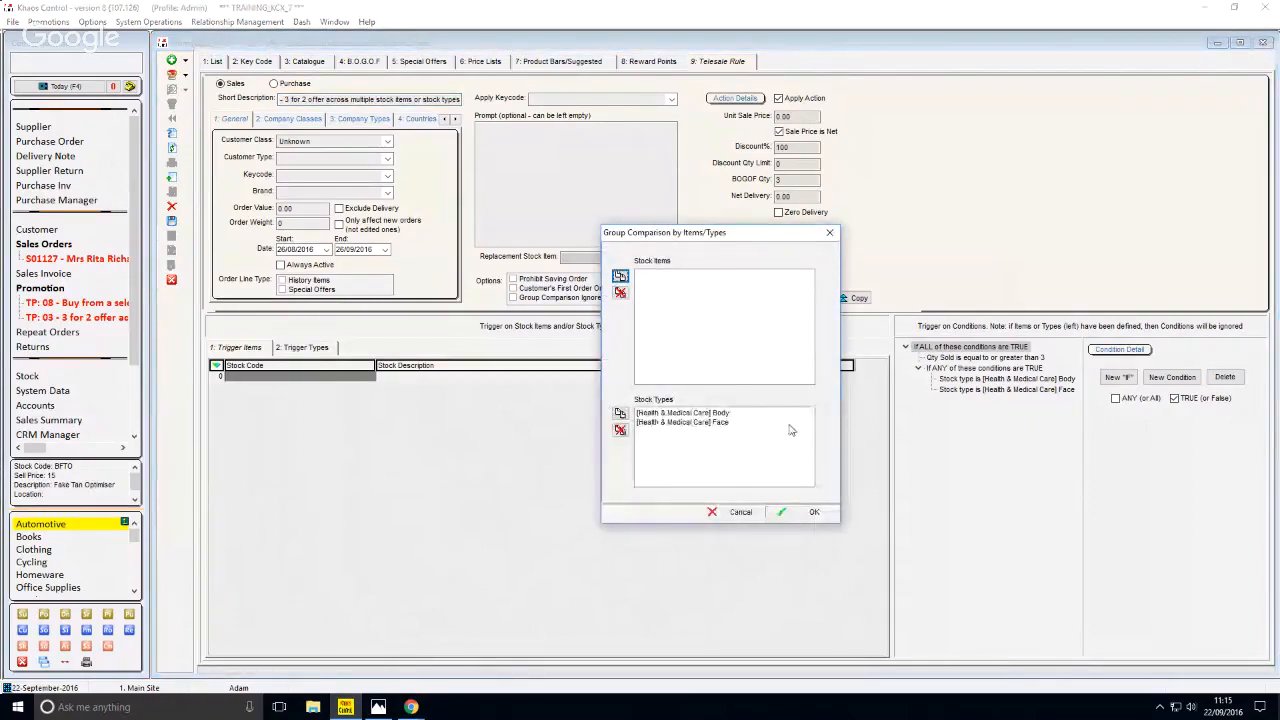
click(829, 235)
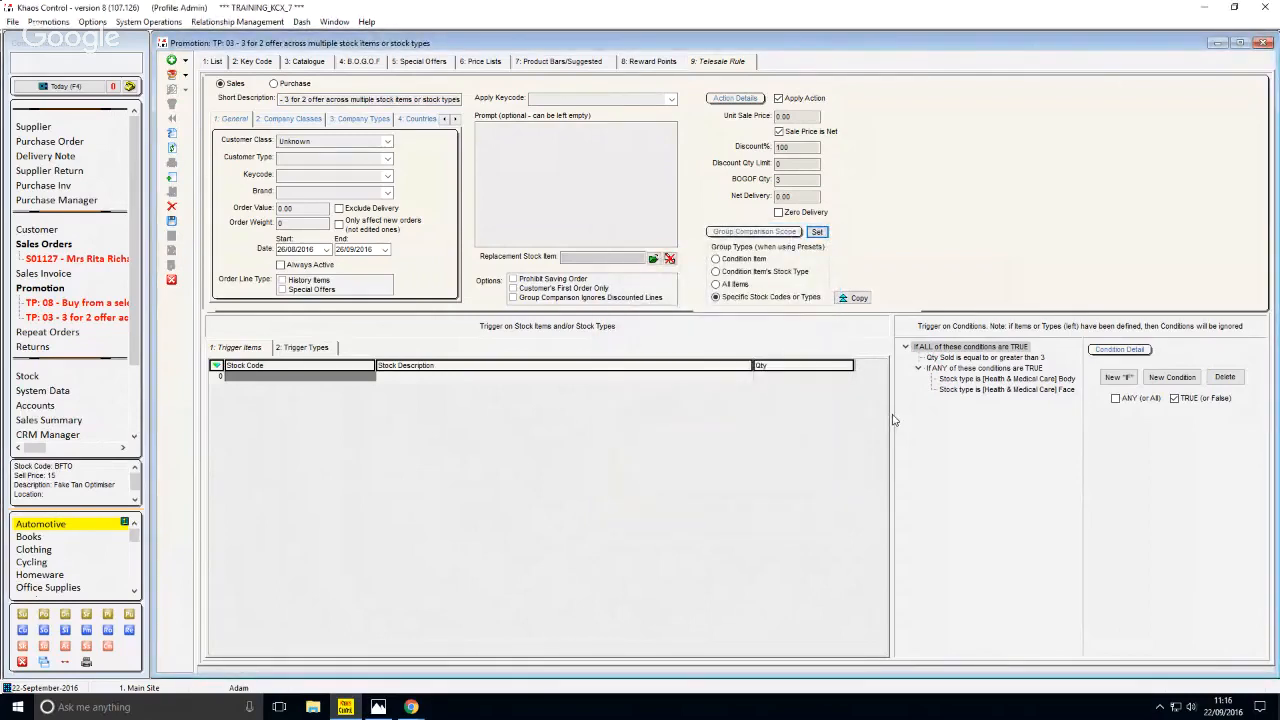
click(940, 360)
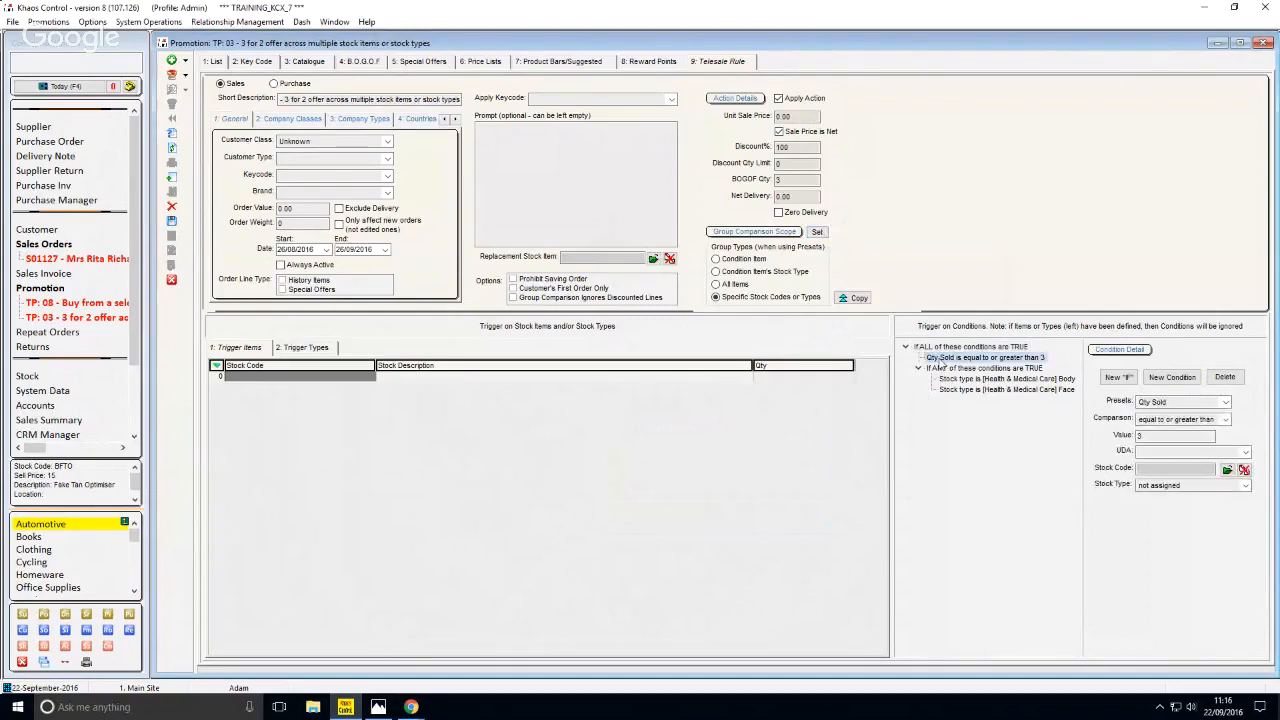
click(943, 379)
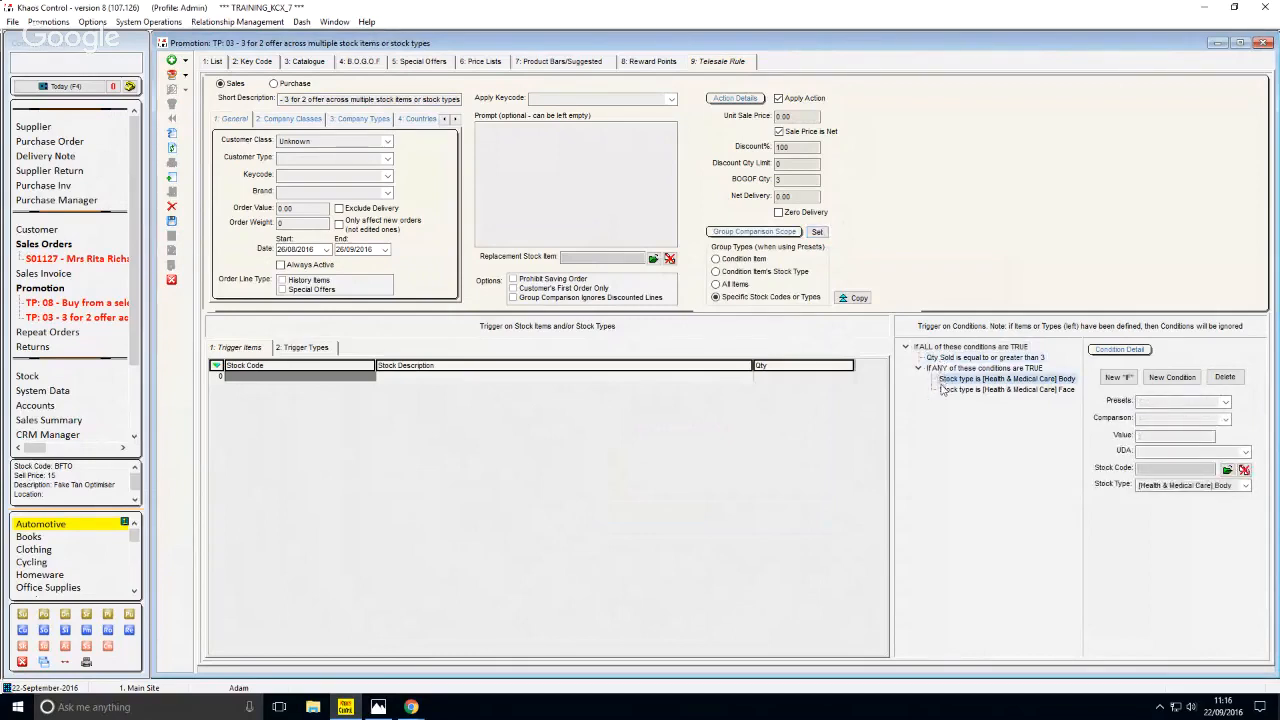
click(943, 389)
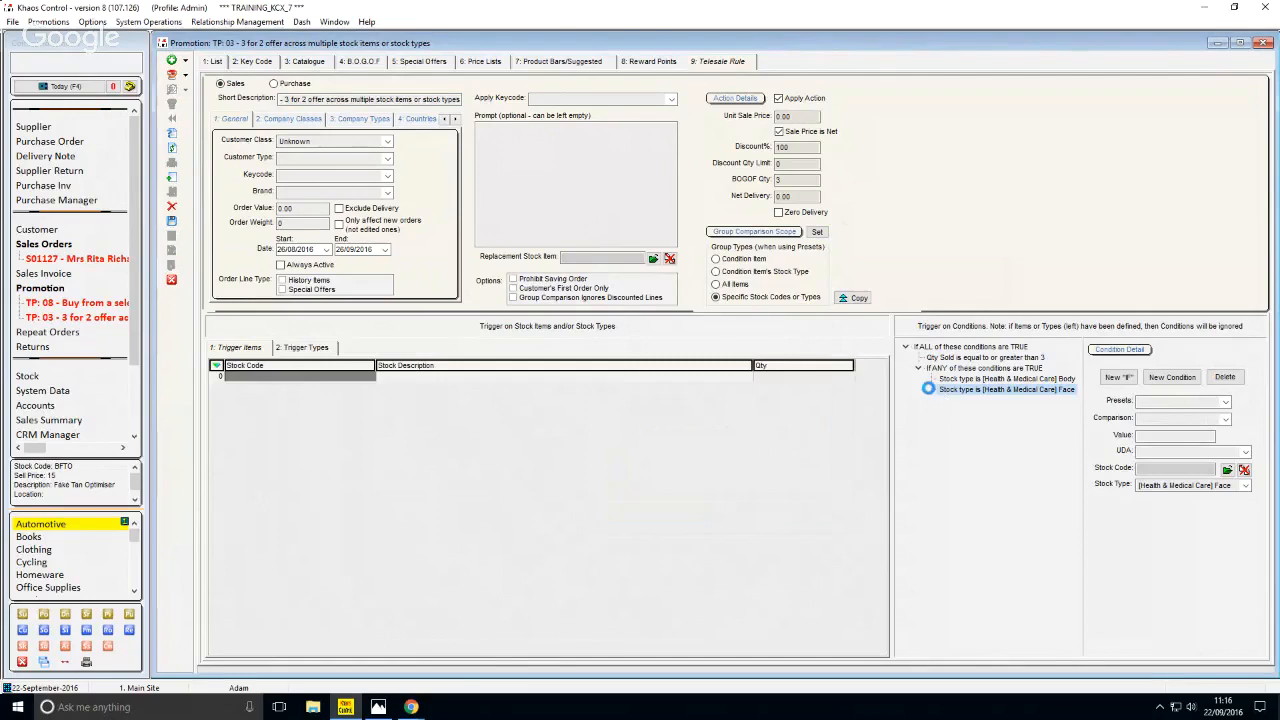
key(ctrl+s)
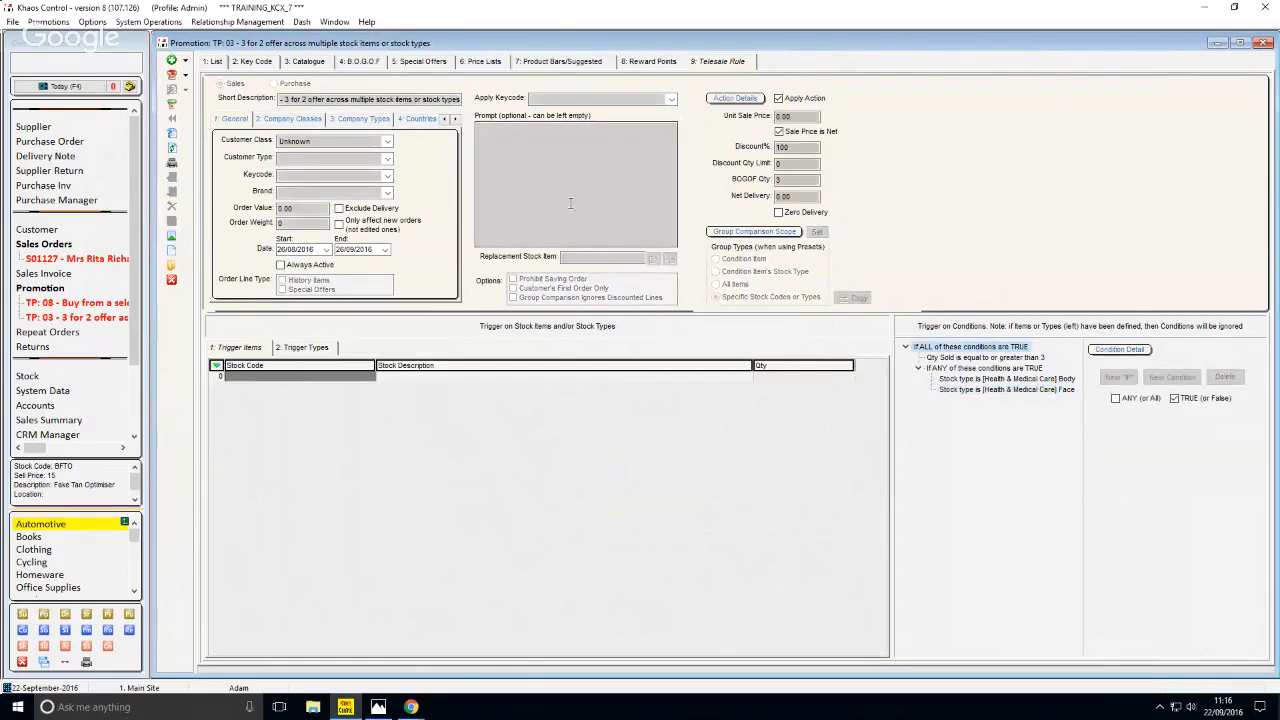
Step: Start another new sales order for the existing retail customer, looking the customer up by first name
click(105, 66)
text(so)
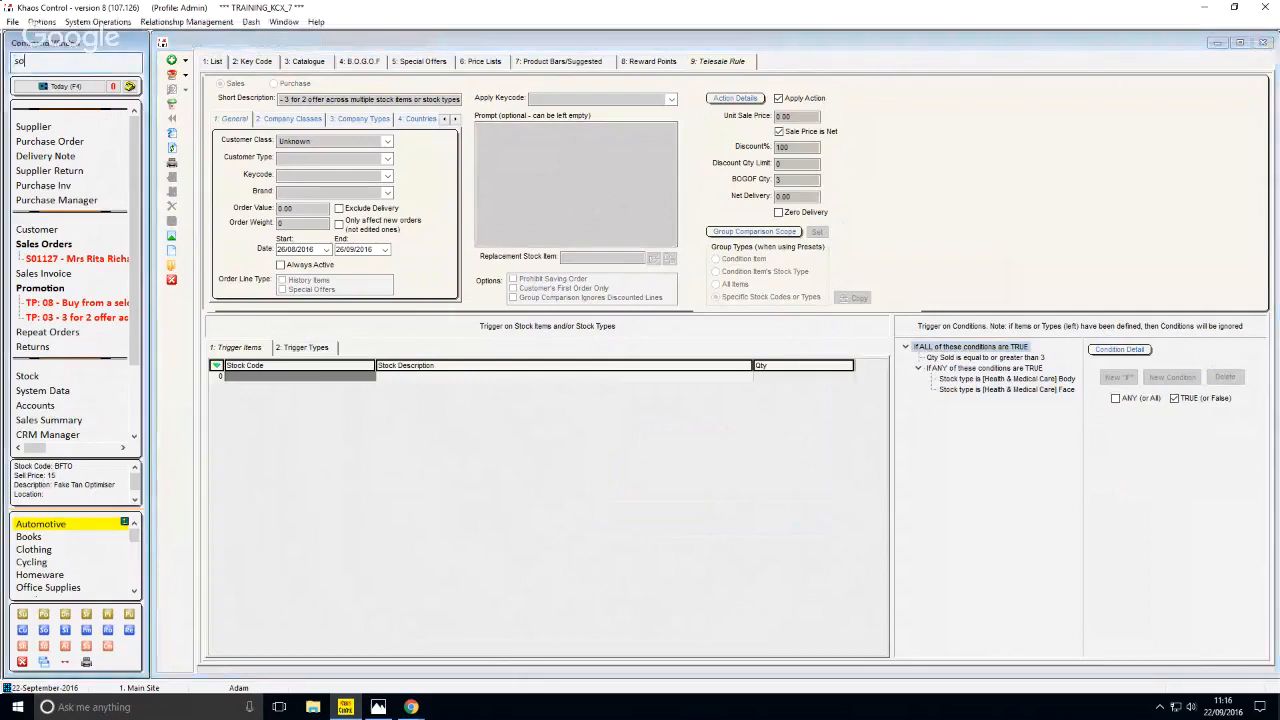
text( rita)
key(Return)
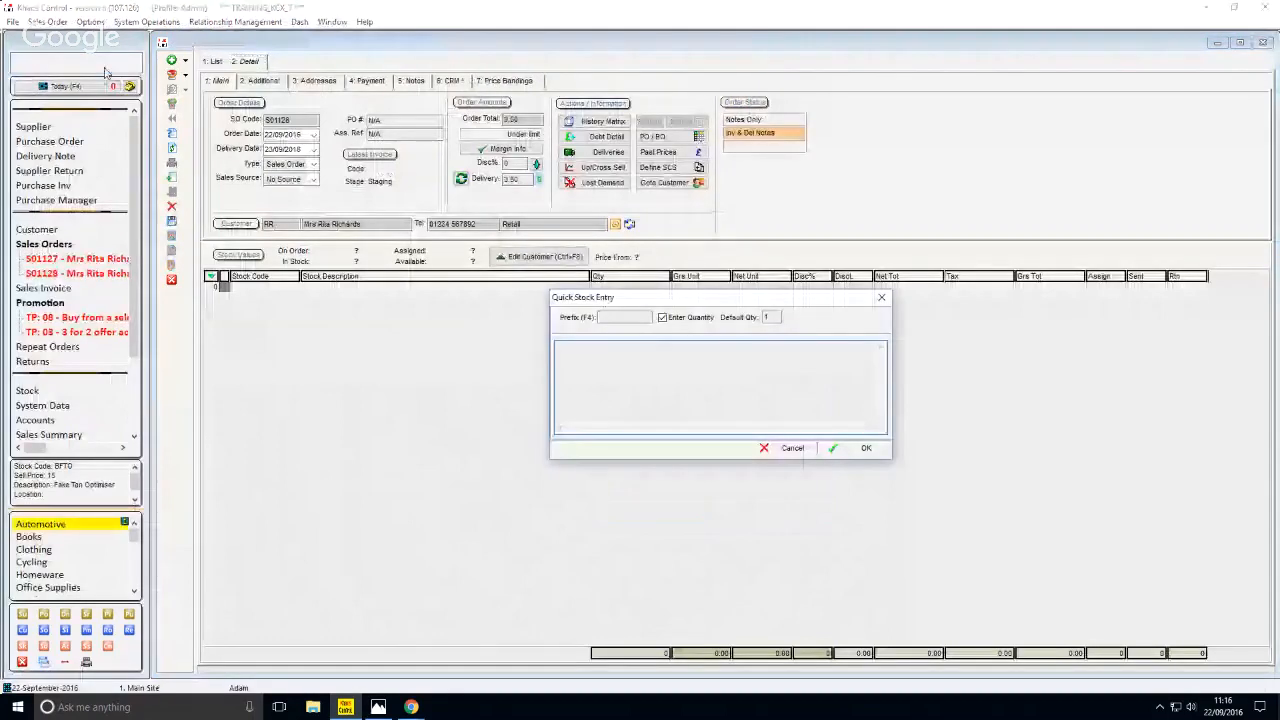
Step: Add stock items 401, Mach3 Turbo Razor, 402, Mach3 Turbo - 4 Blade Pack, and 1959, Shaving Foam, quantity 1 each, and select the Shaving Foam line
text(401)
key(Return)
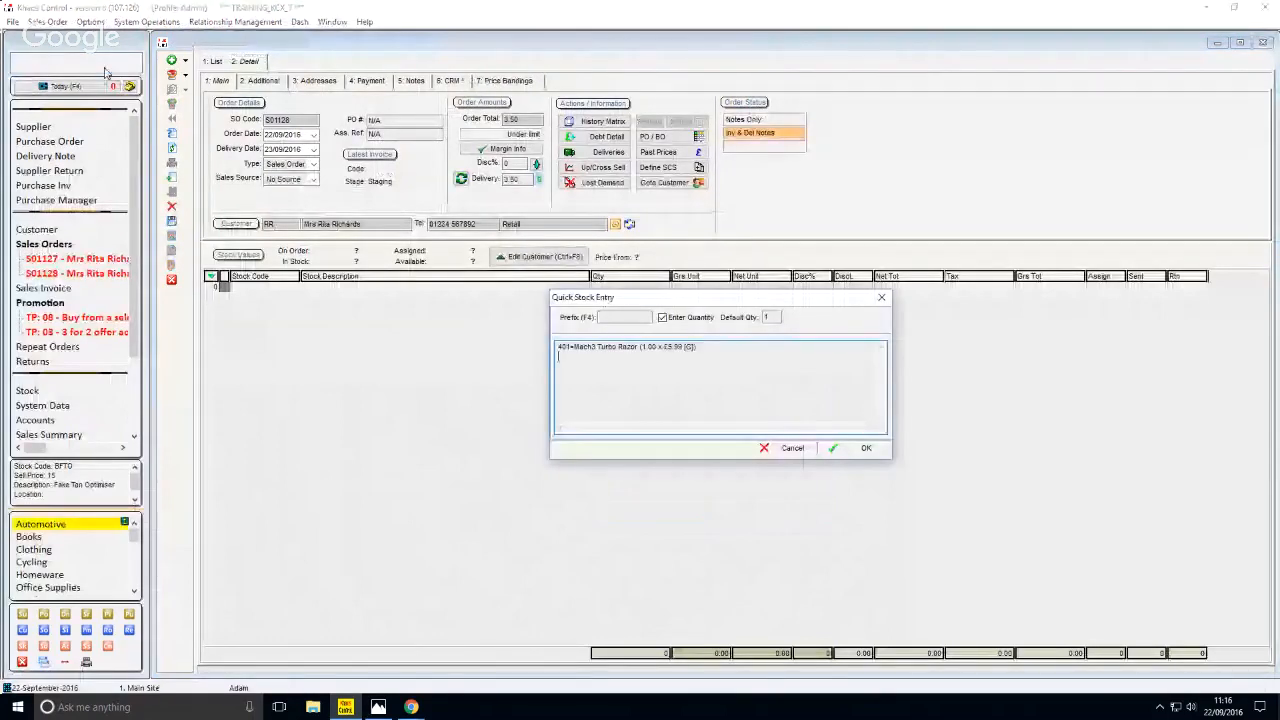
text(402)
key(Return)
text(1)
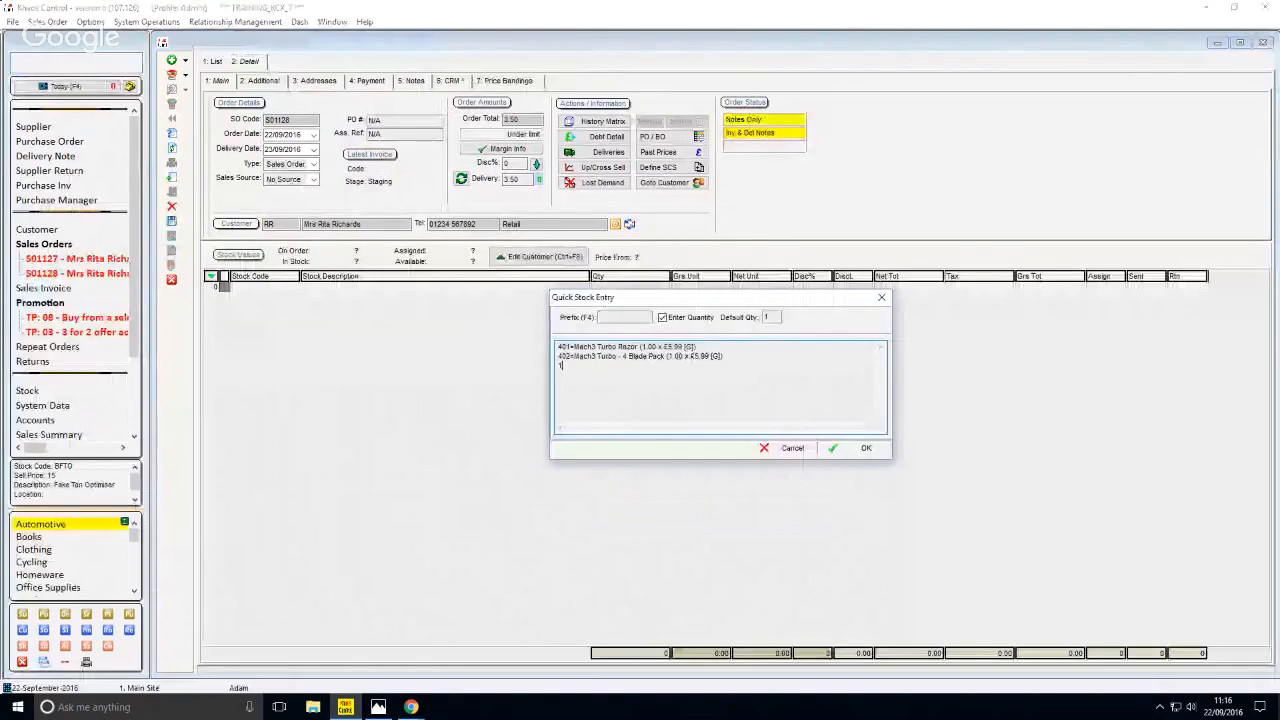
text(98)
key(Return)
key(Return)
key(Return)
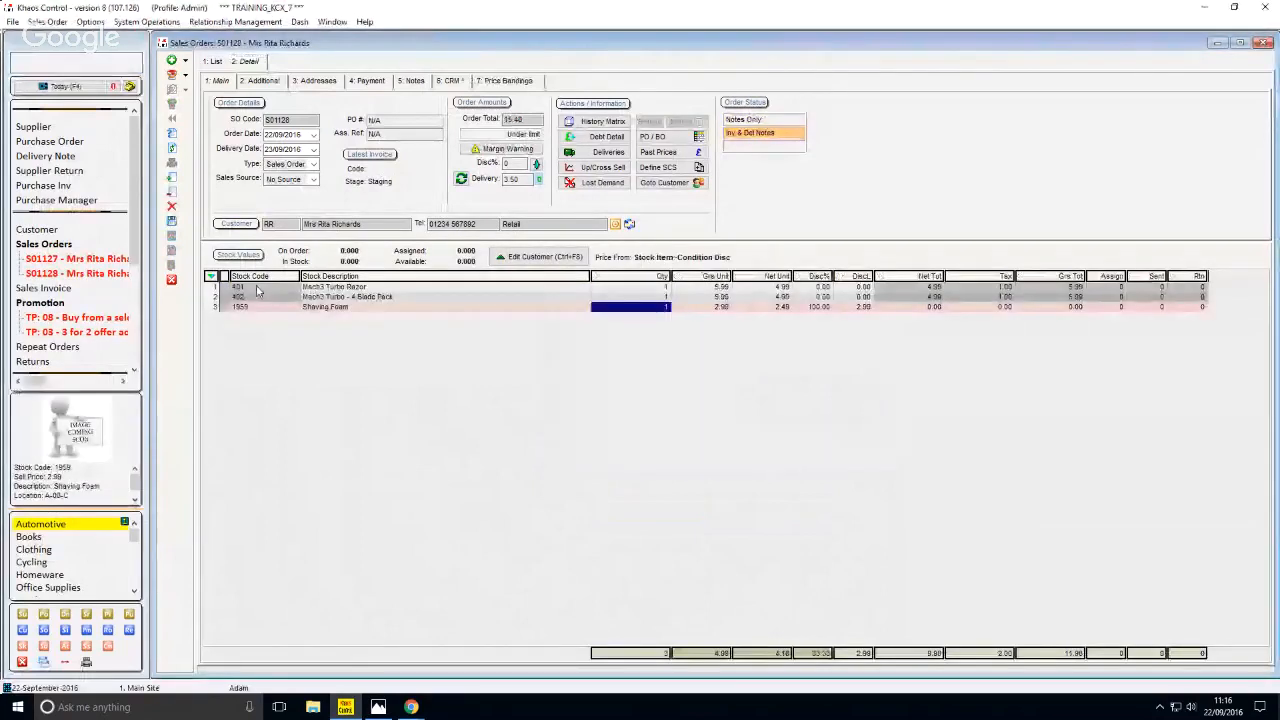
click(272, 308)
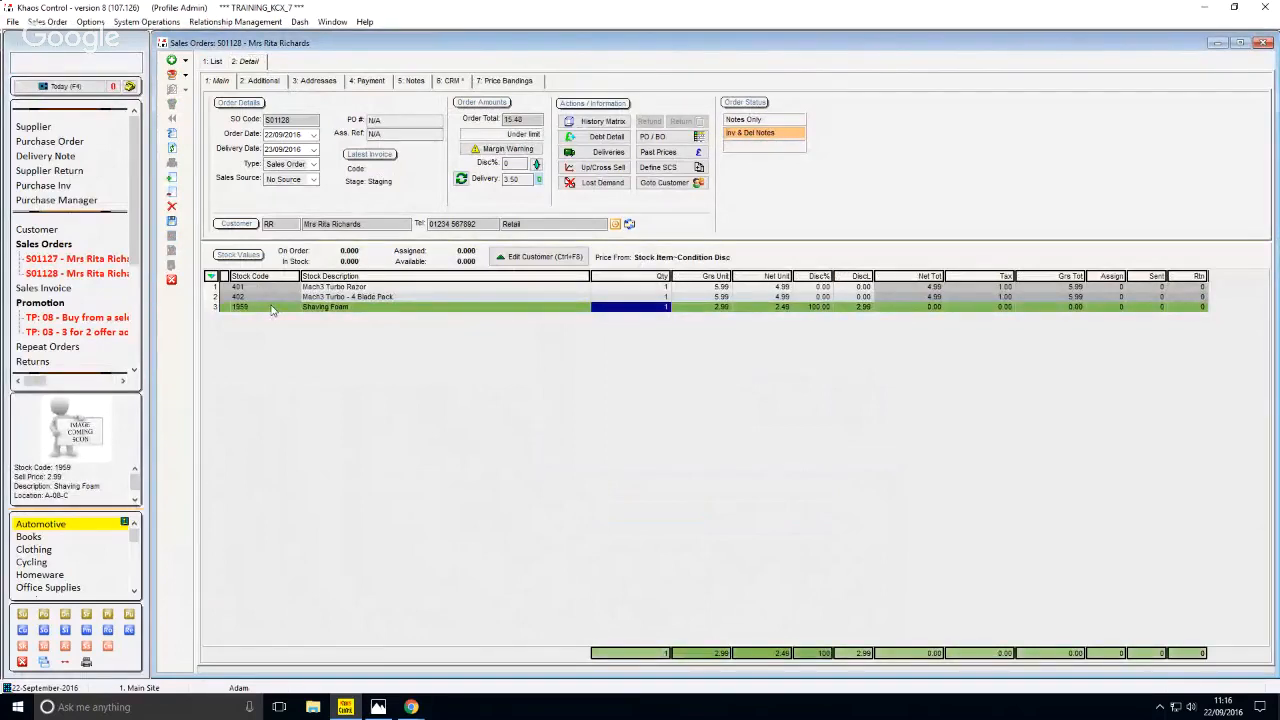
Step: Close all open forms, discarding the unsaved sales orders
key(alt+F4)
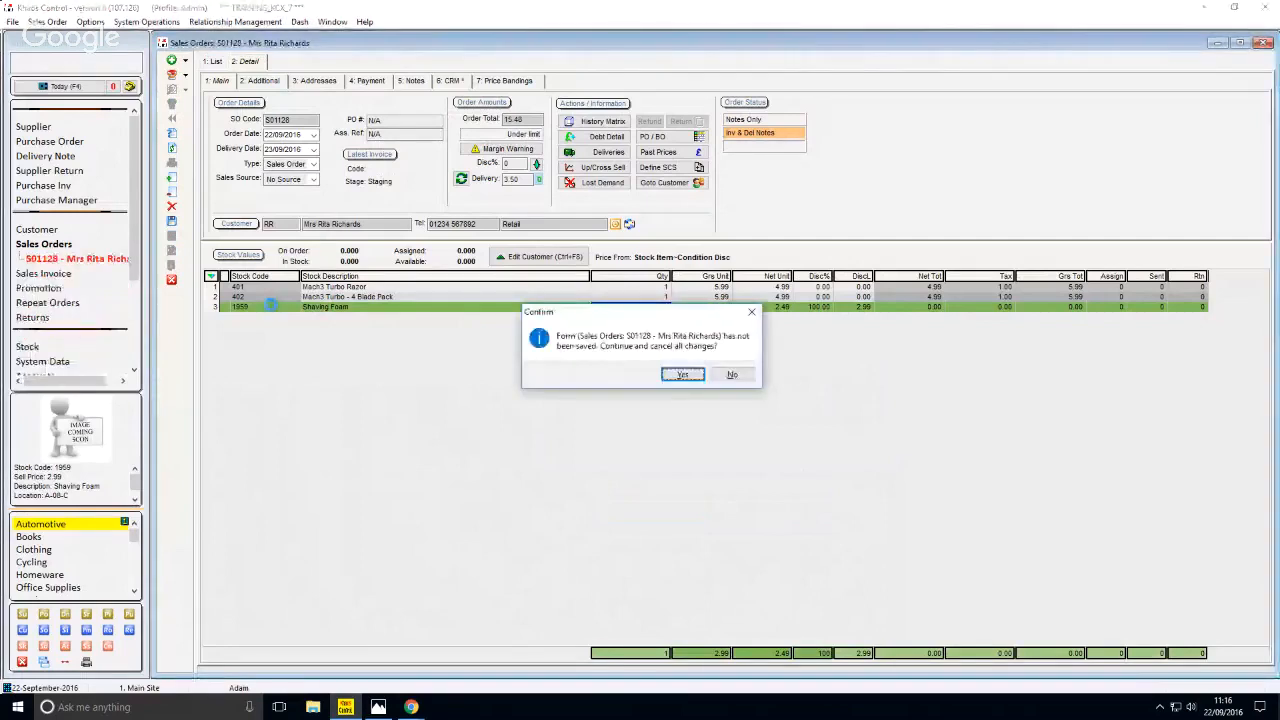
key(Return)
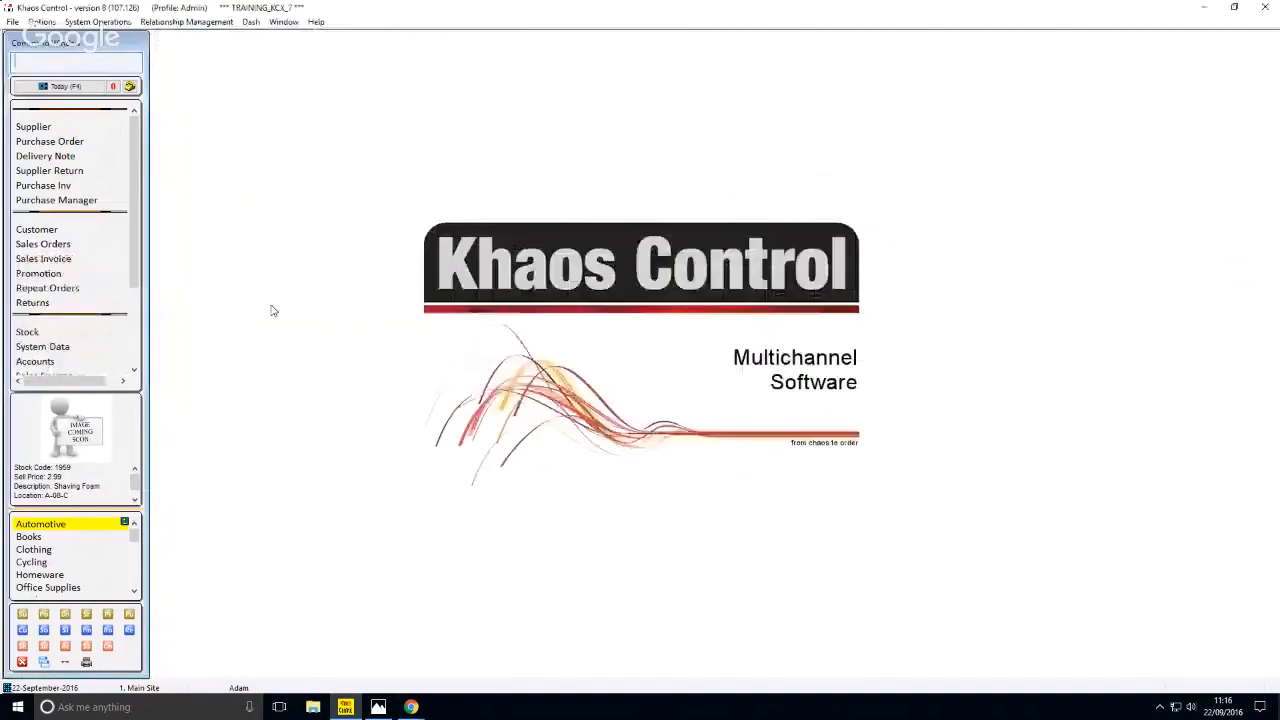
Step: Switch to Photos to show the "Telesales Rules for Purchasing" slide, and return to Khaos Control to open telesales rule 11 for examination
click(379, 707)
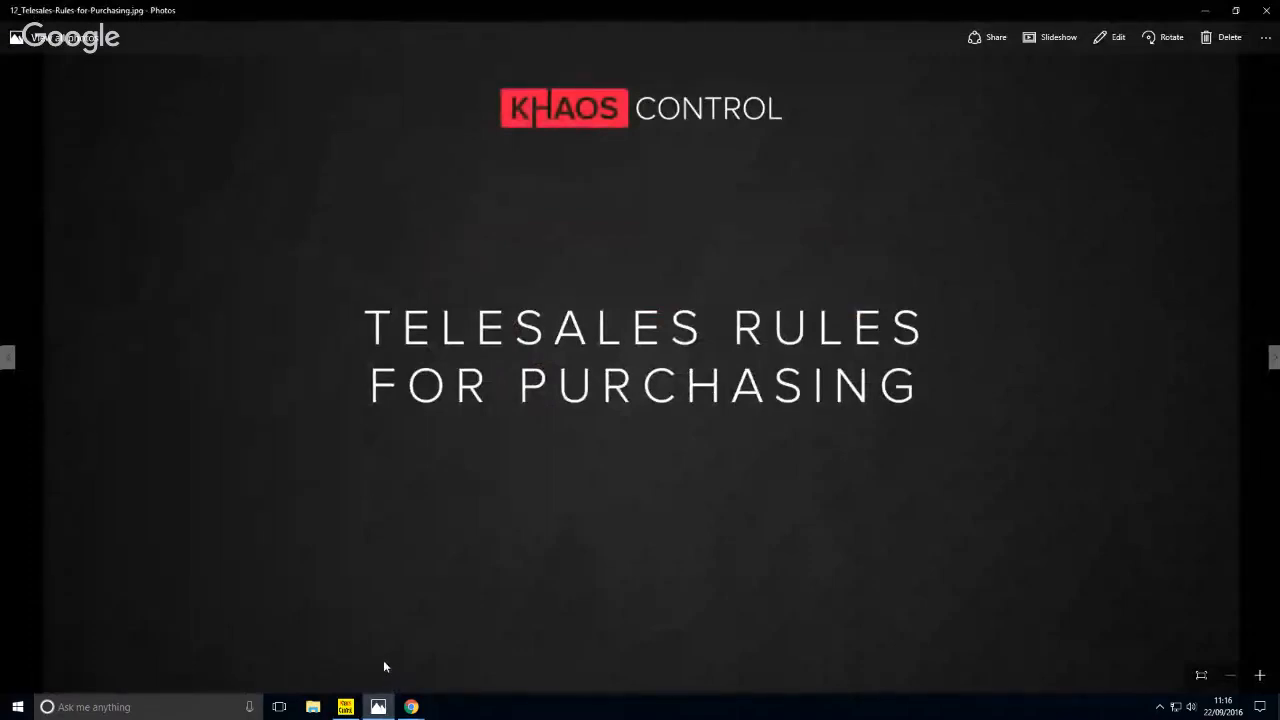
click(346, 708)
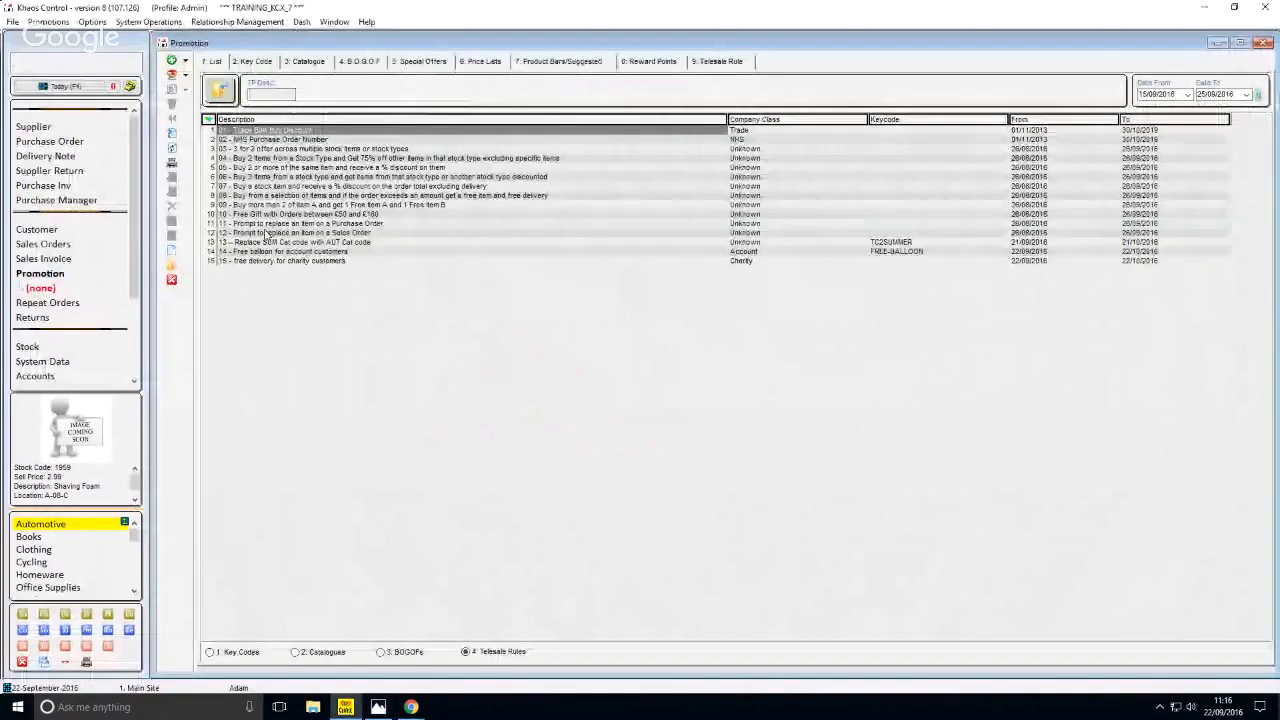
double_click(256, 224)
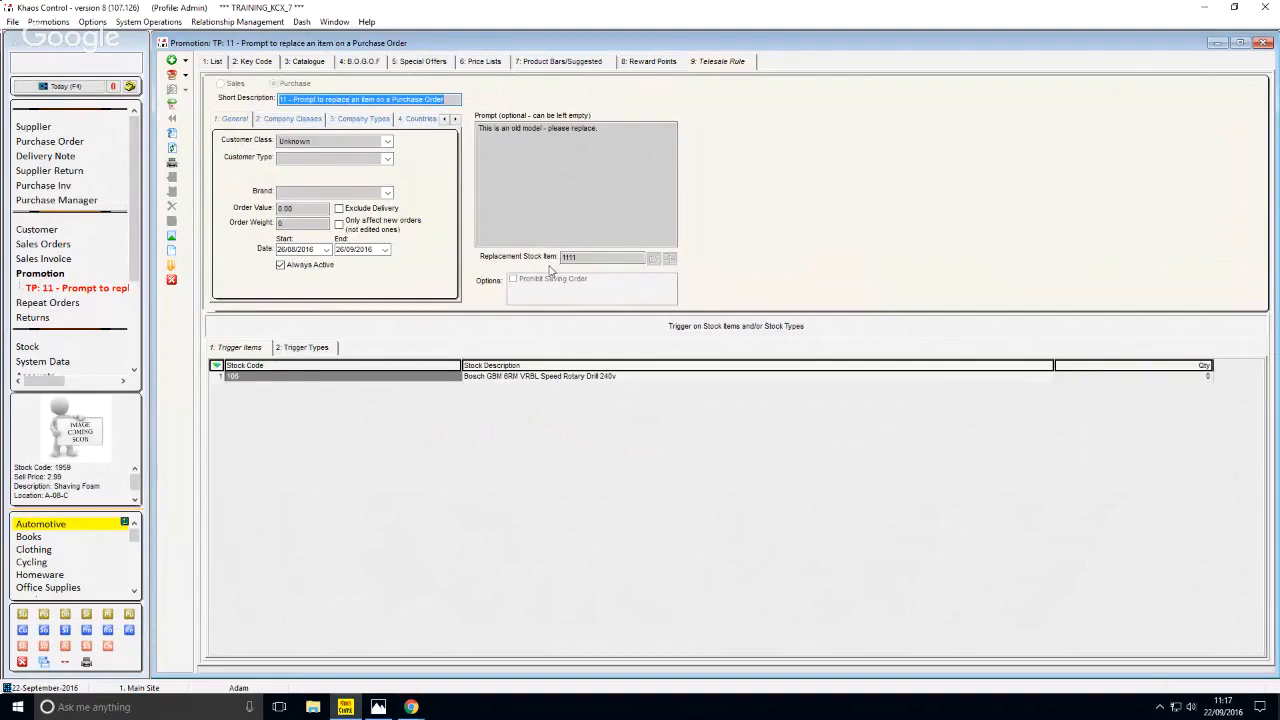
Step: Start a new purchase order for Dabs Supplies with the old Bosch GBM 6RM drill, and accept its replacement with stock item 1111
click(71, 66)
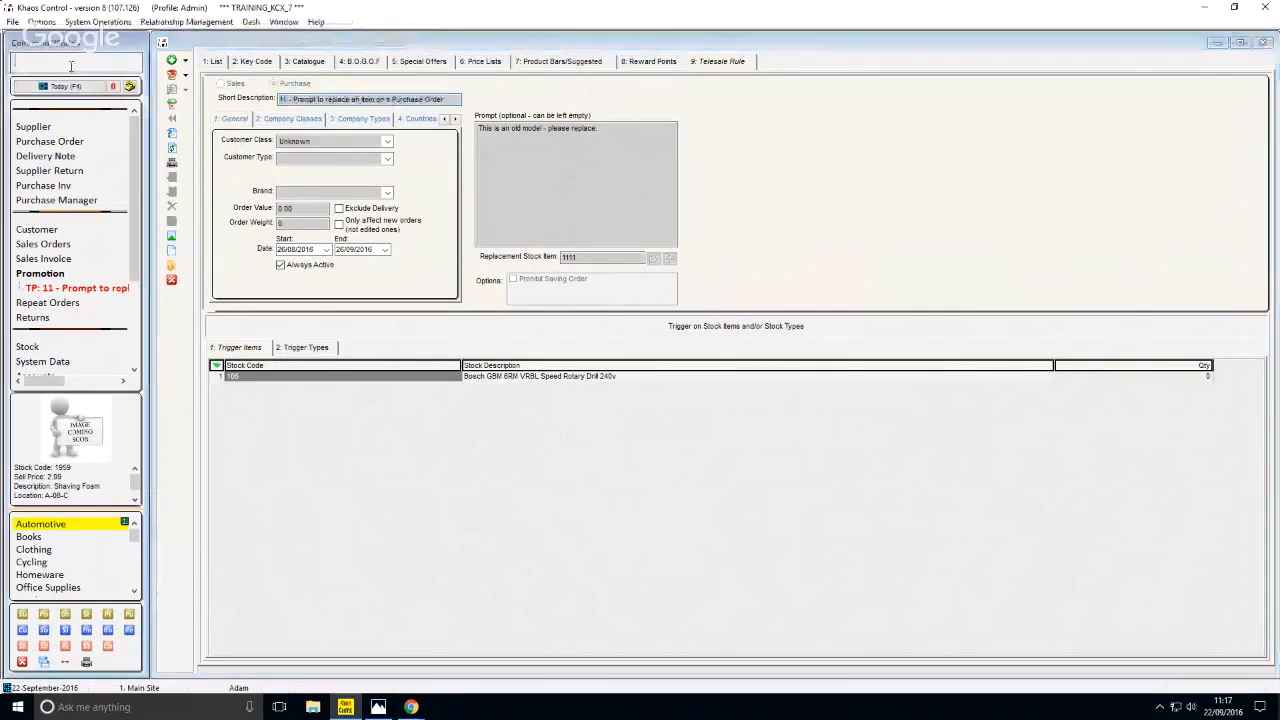
text(podab)
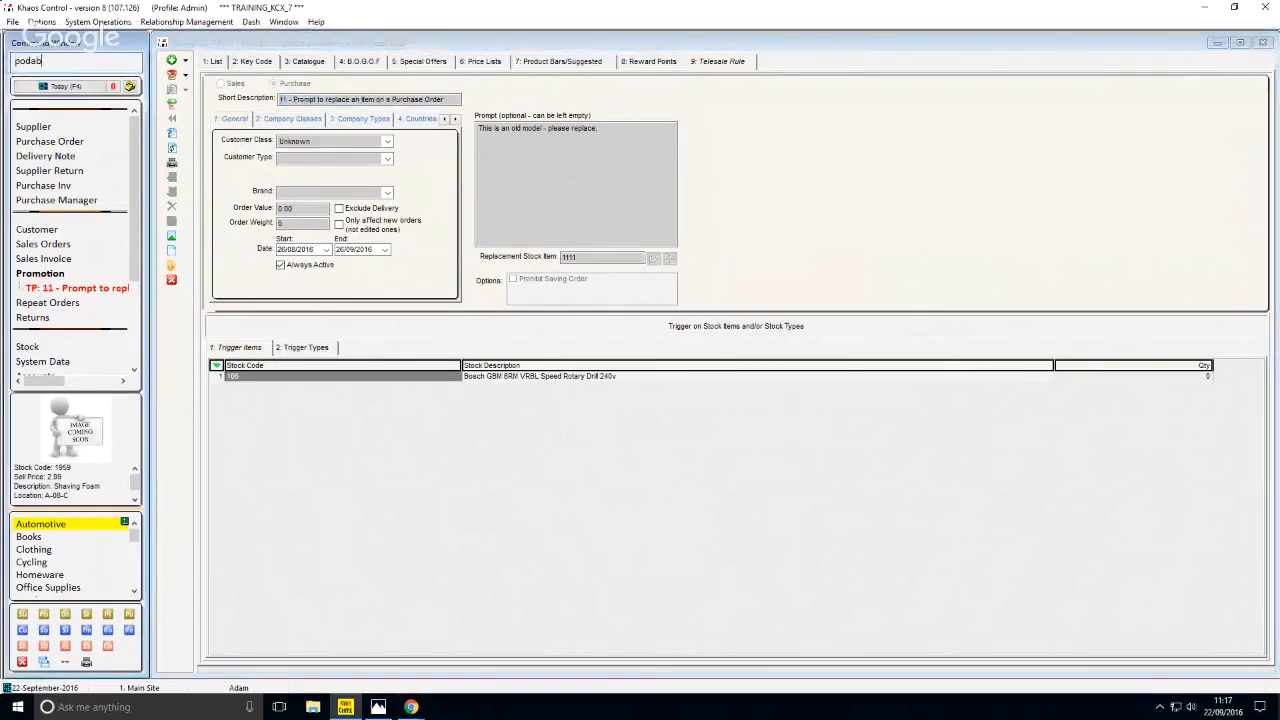
text(s.new)
key(Return)
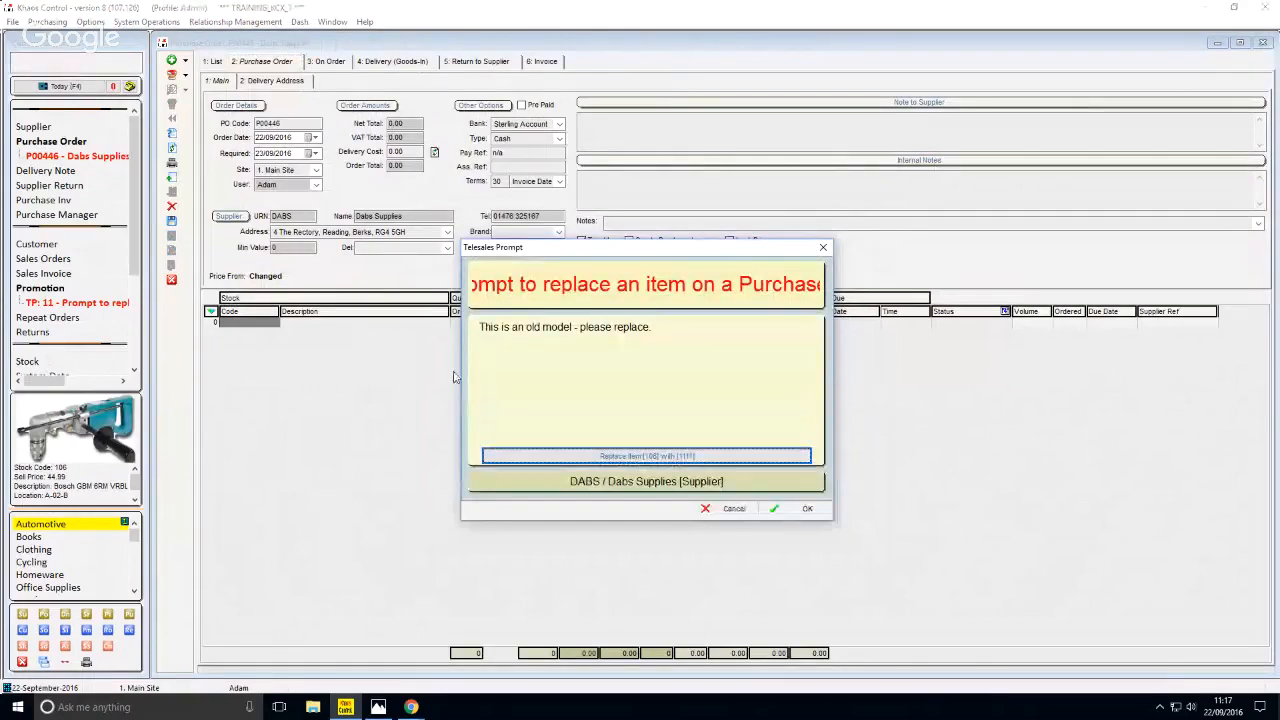
click(572, 455)
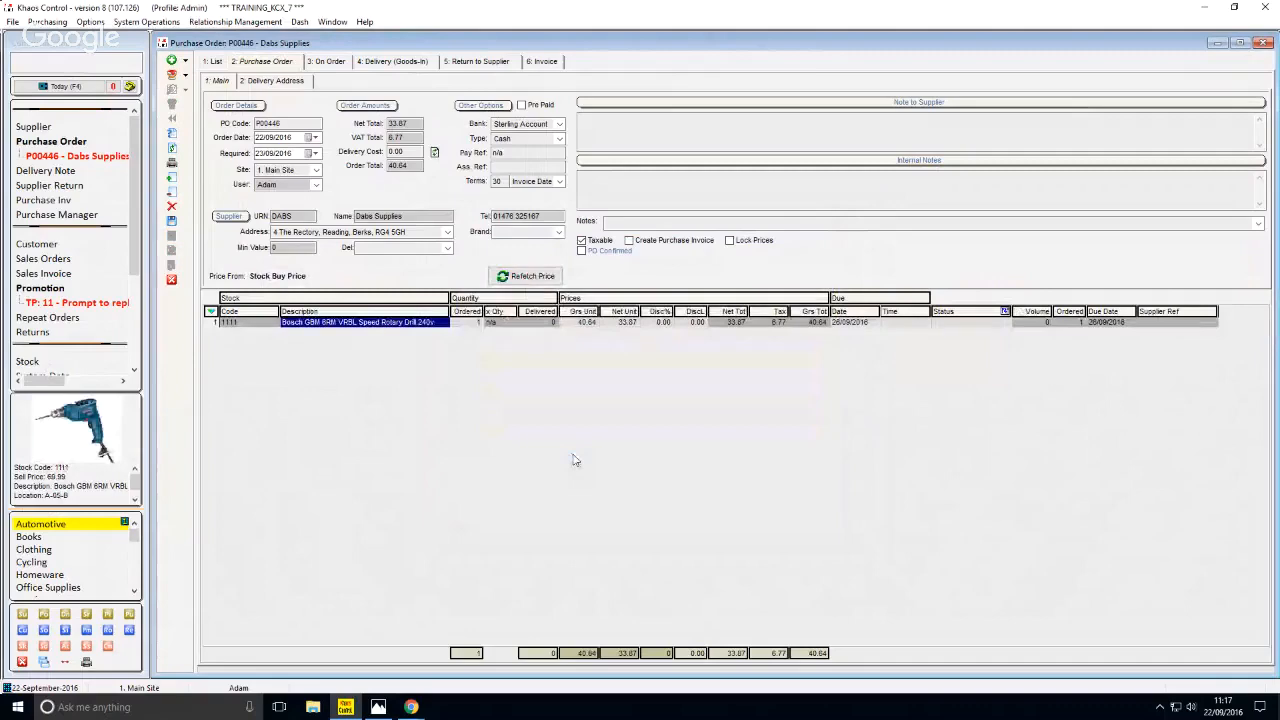
Step: Switch to Photos and show the "What have we covered?" slide
click(386, 708)
key(Right)
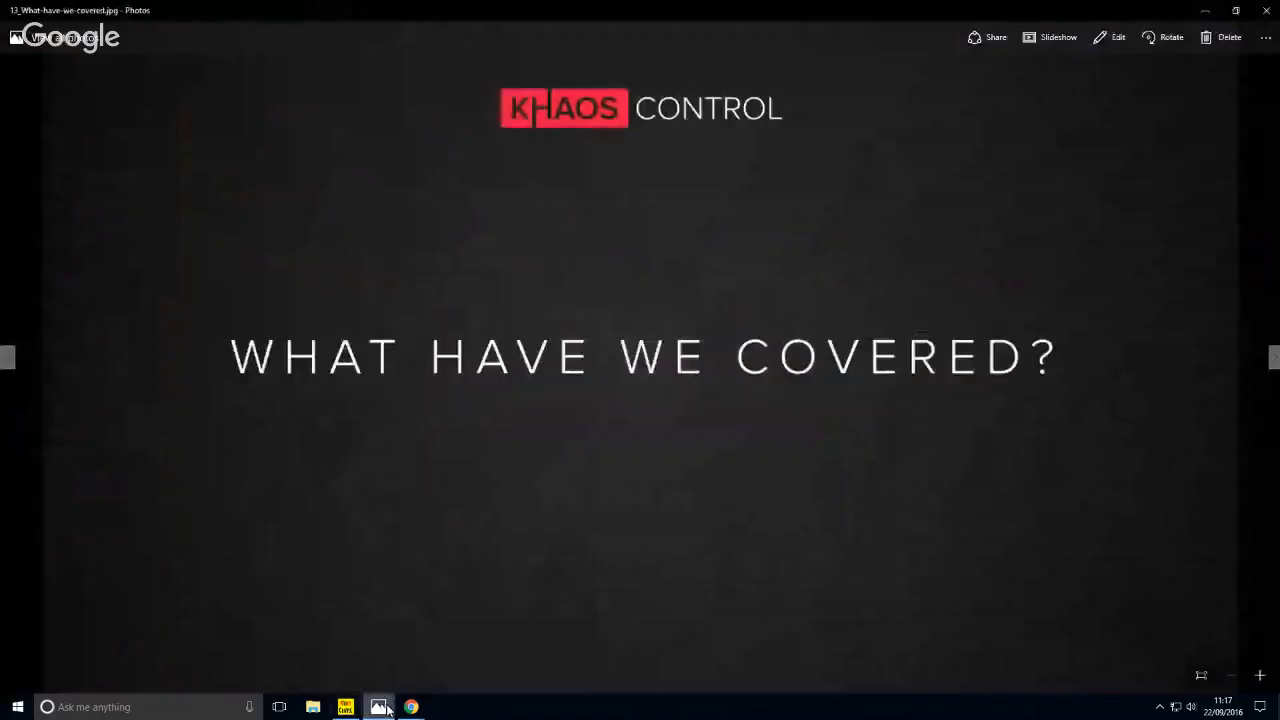
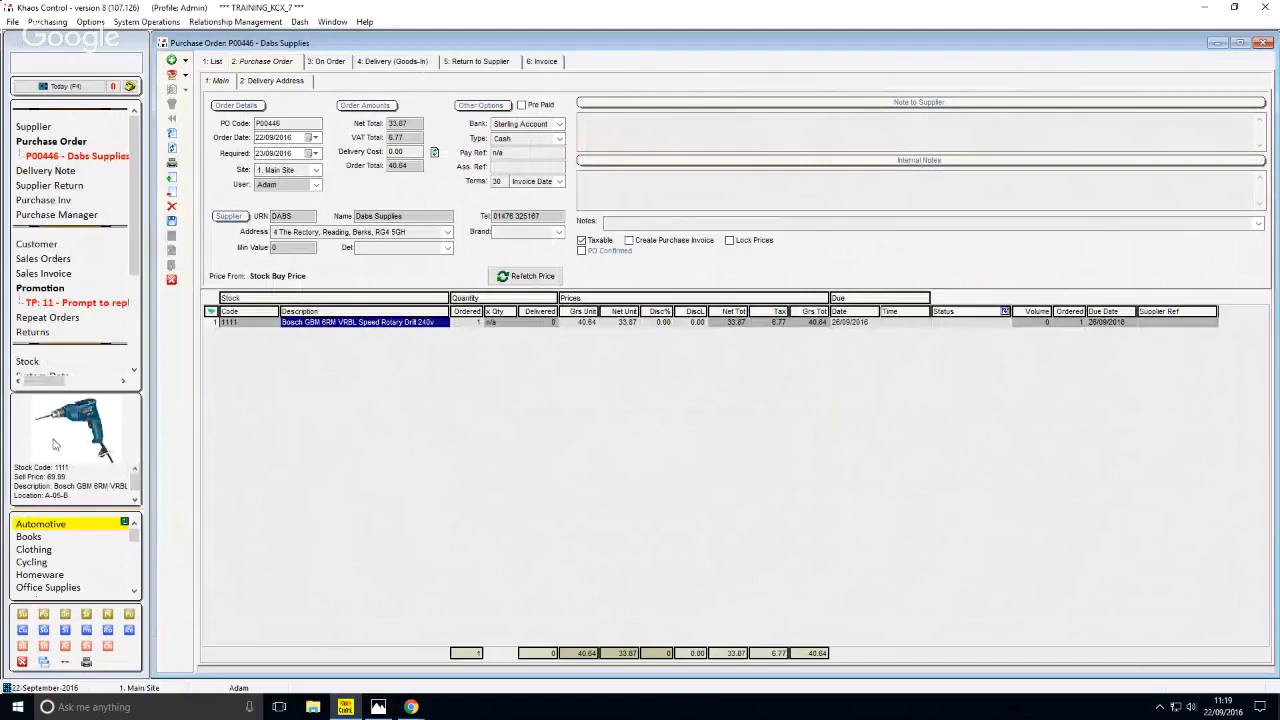
Step: Examine the field selection of the stock info box on the purchase order and cancel it without changes
right_click(84, 462)
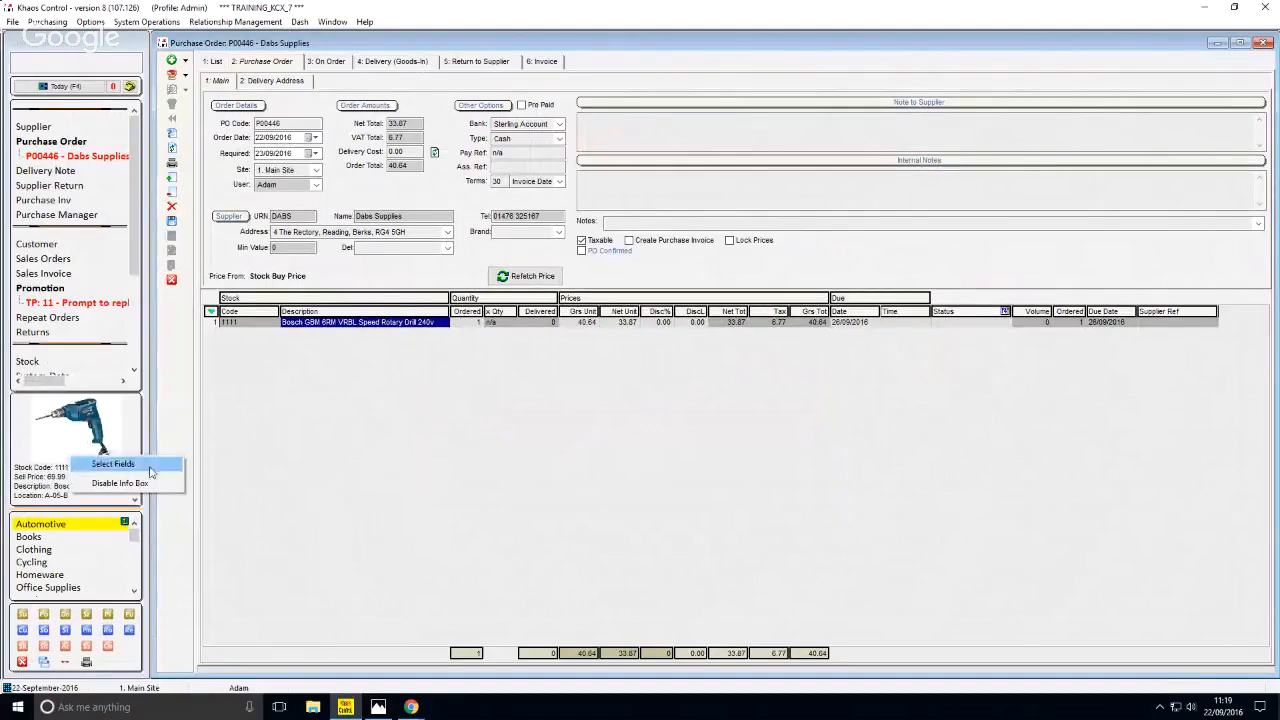
click(113, 464)
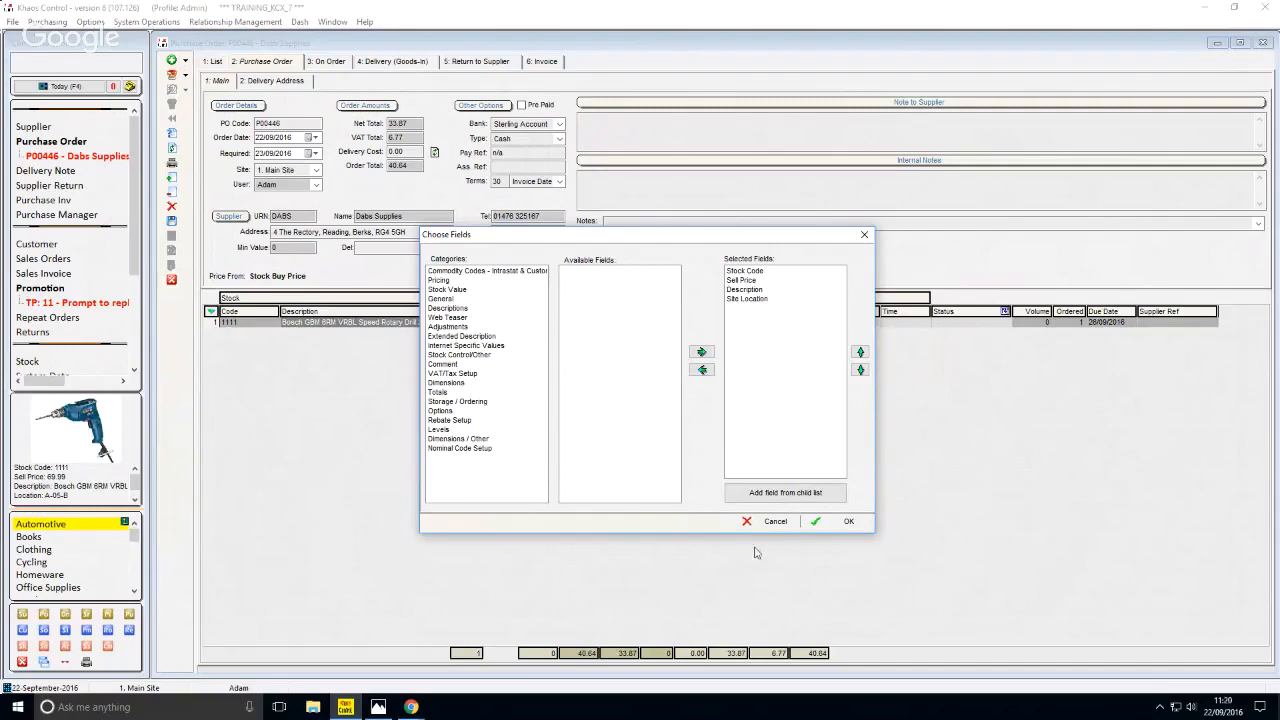
click(773, 521)
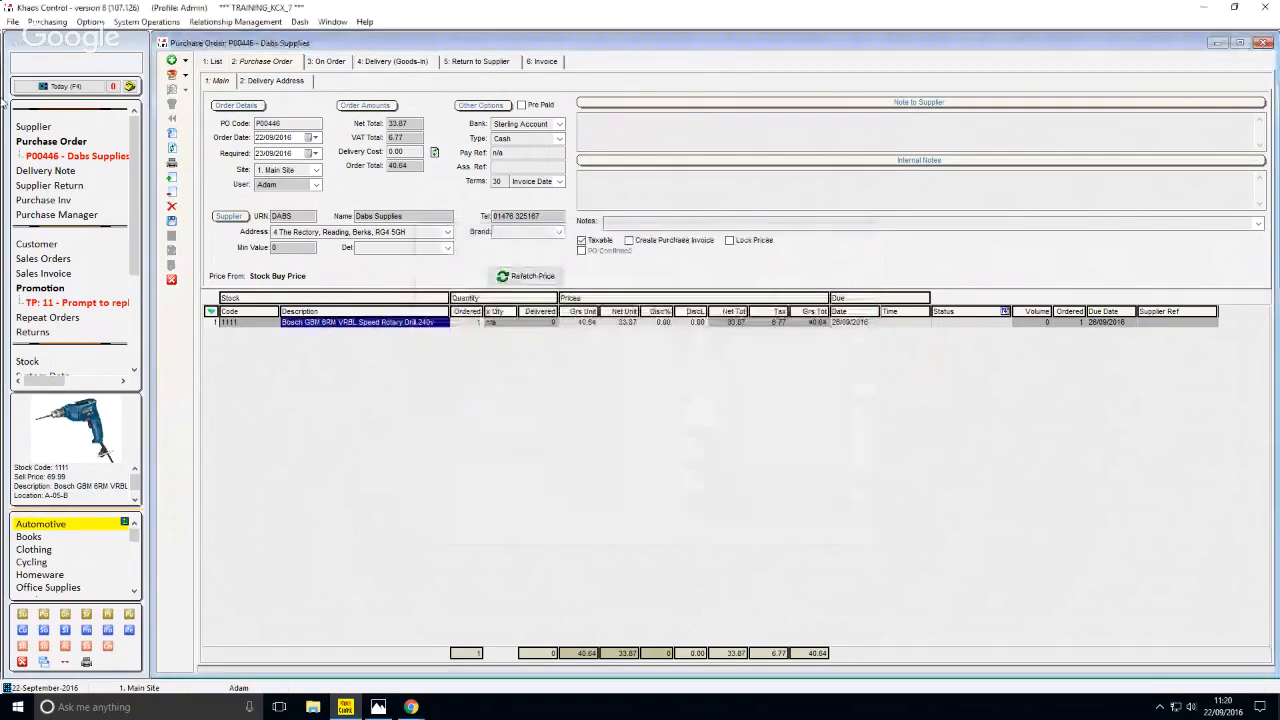
Step: Open stock item 1111, view the image file in its telesales and internet details, and check the info box's options
click(58, 56)
text(sk111)
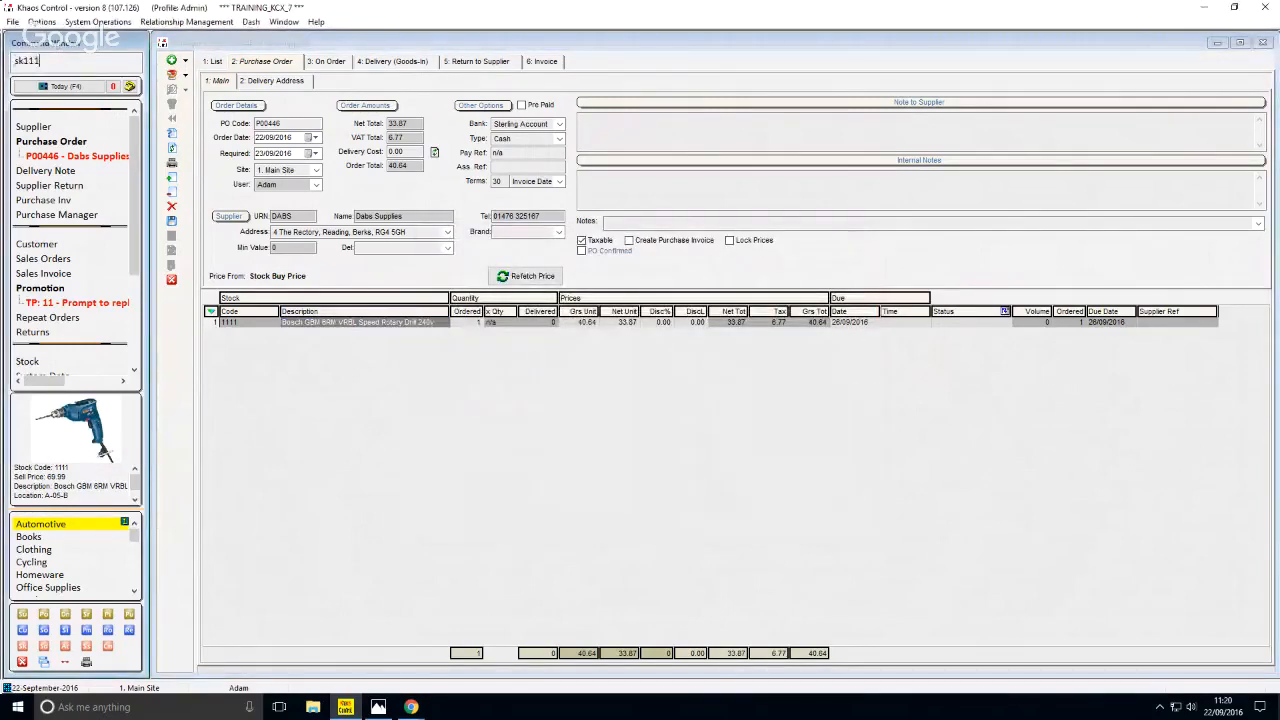
text(1)
key(Return)
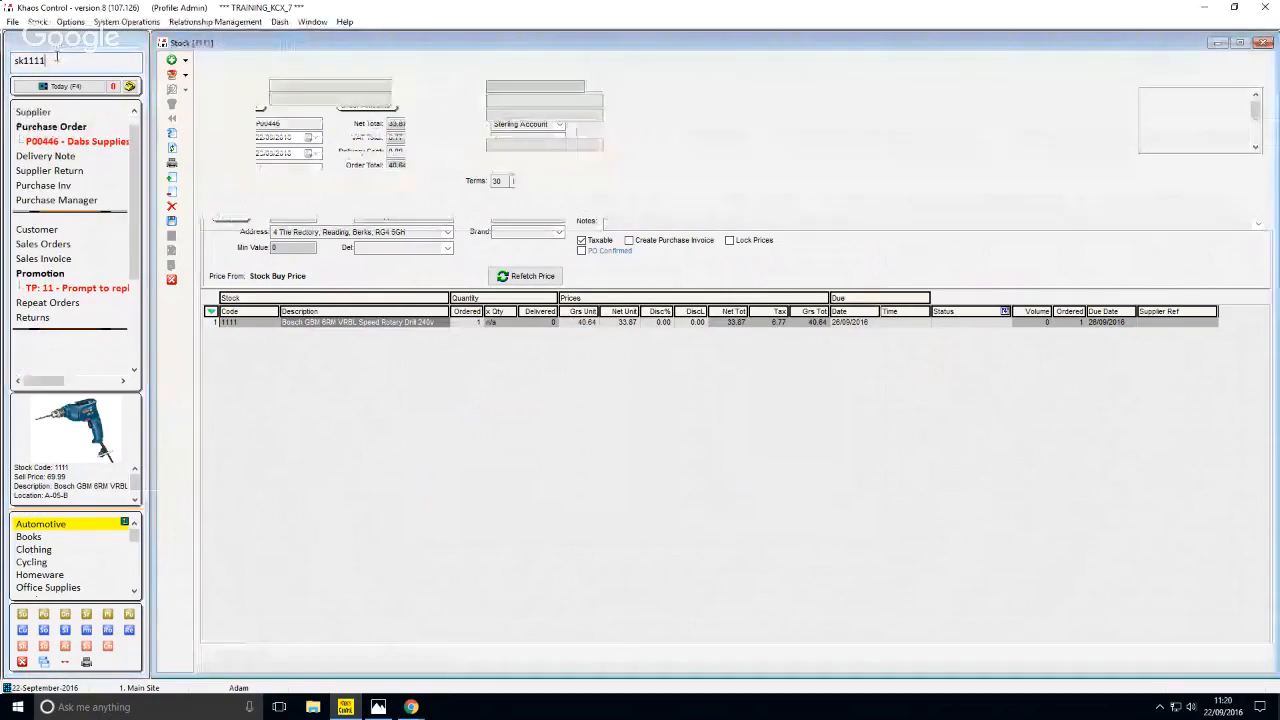
click(697, 82)
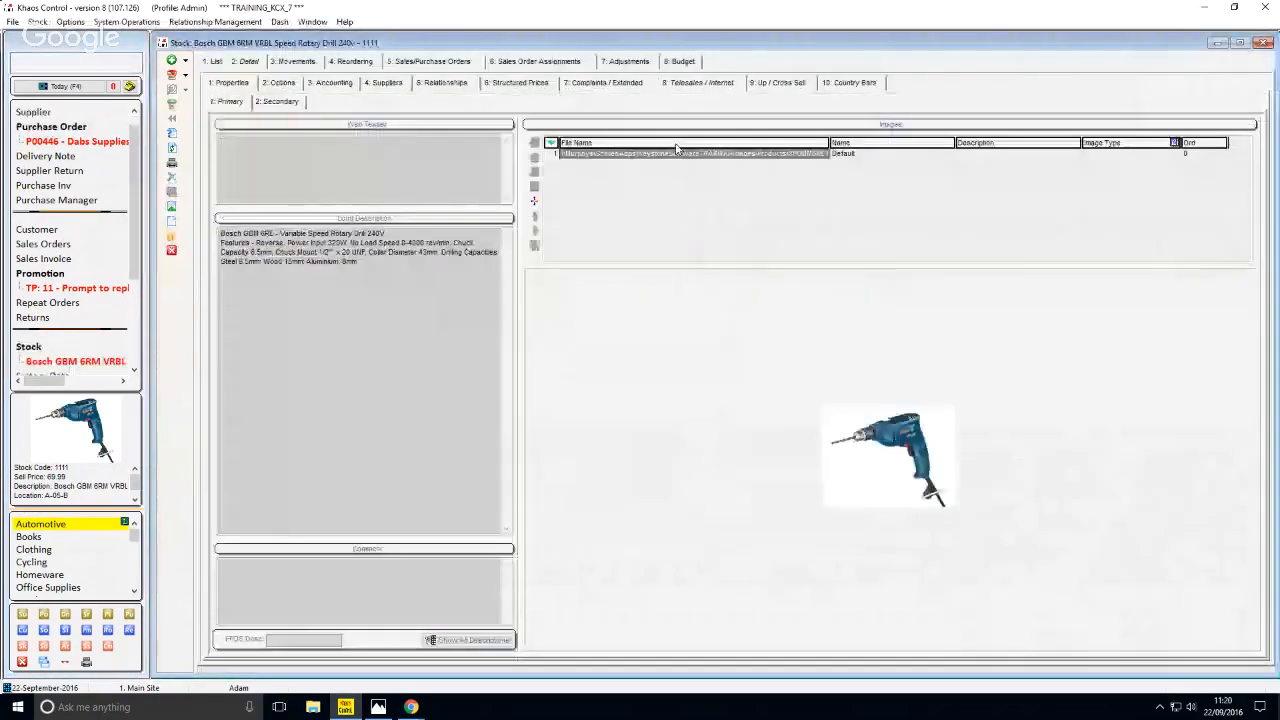
click(677, 152)
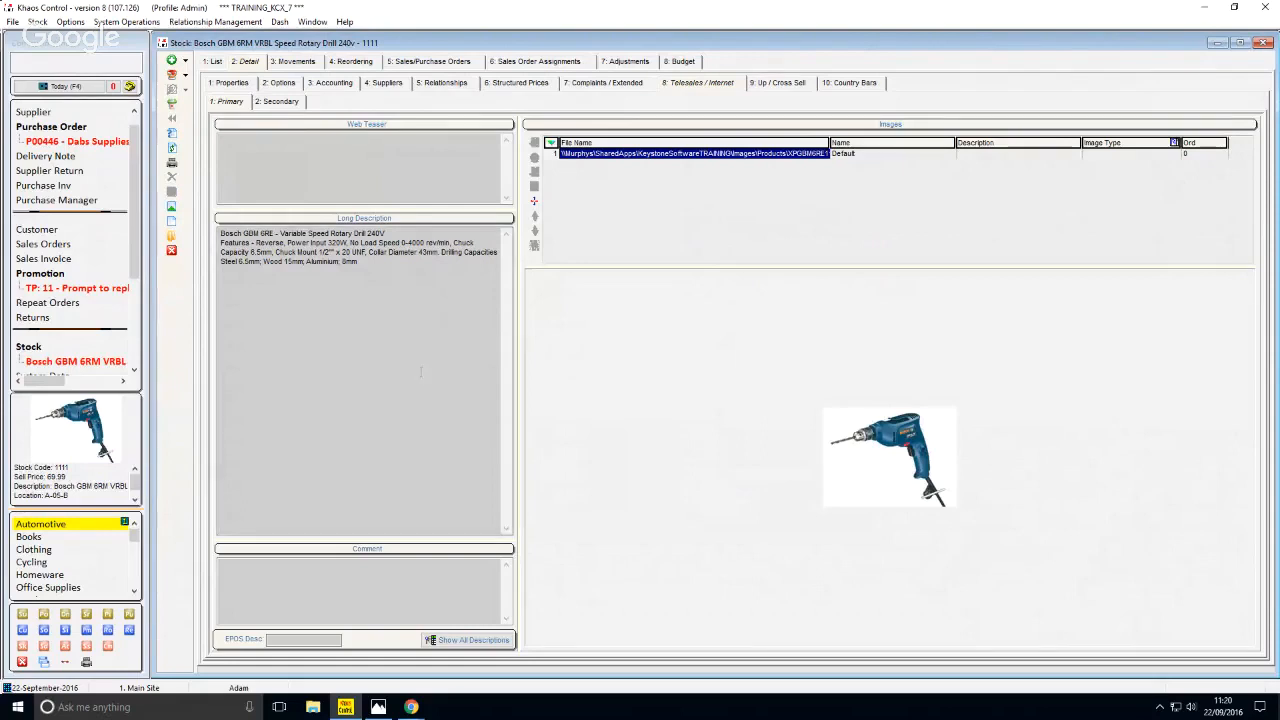
right_click(75, 430)
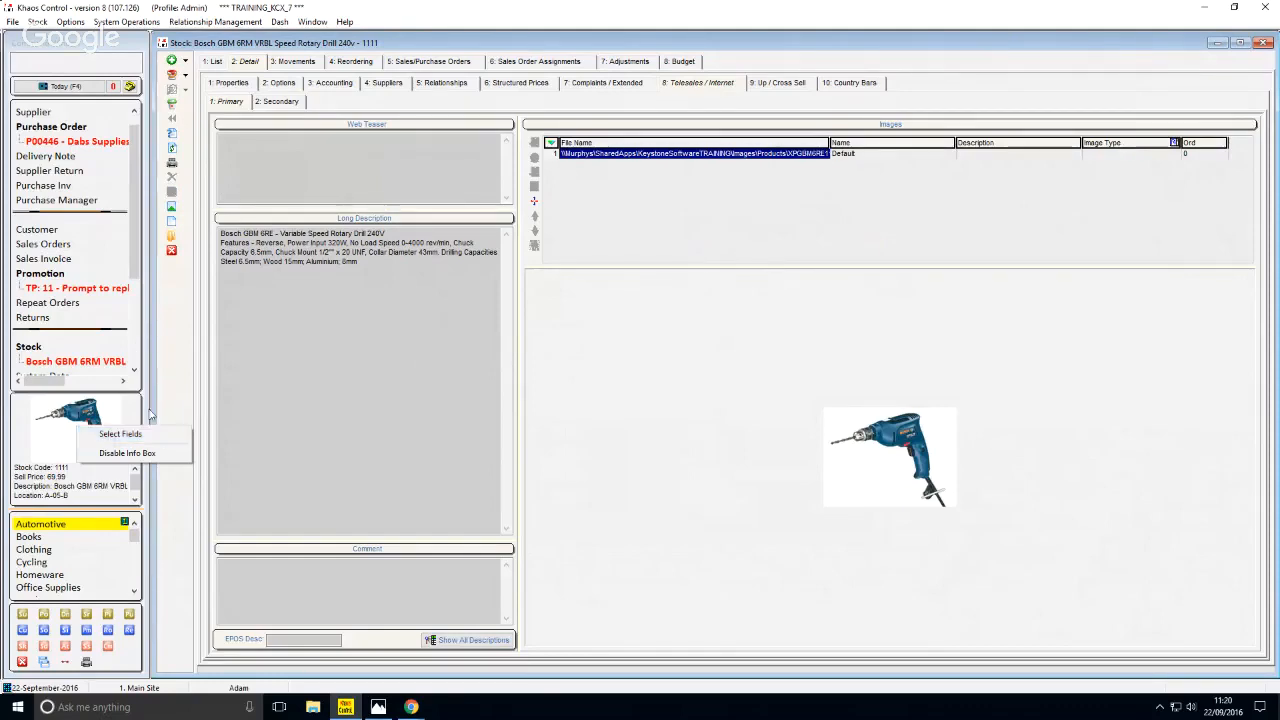
Step: Open the Users list in System Data
click(82, 62)
text(sd)
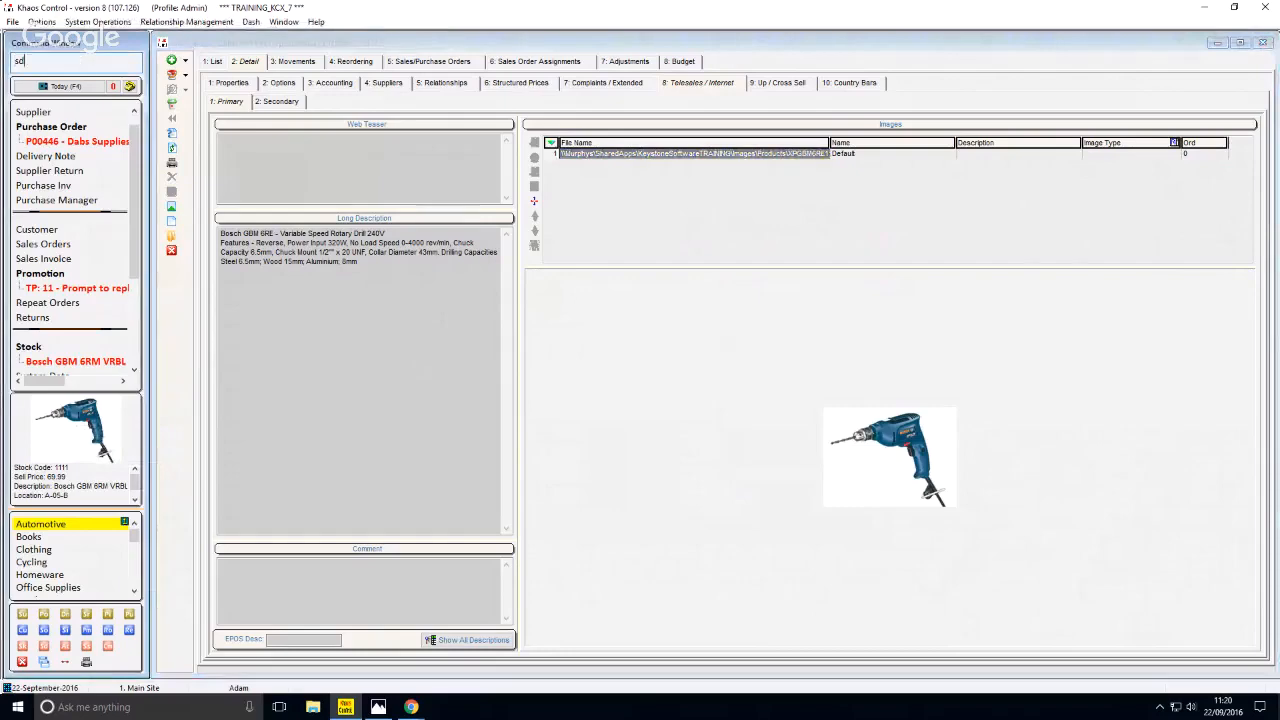
key(Return)
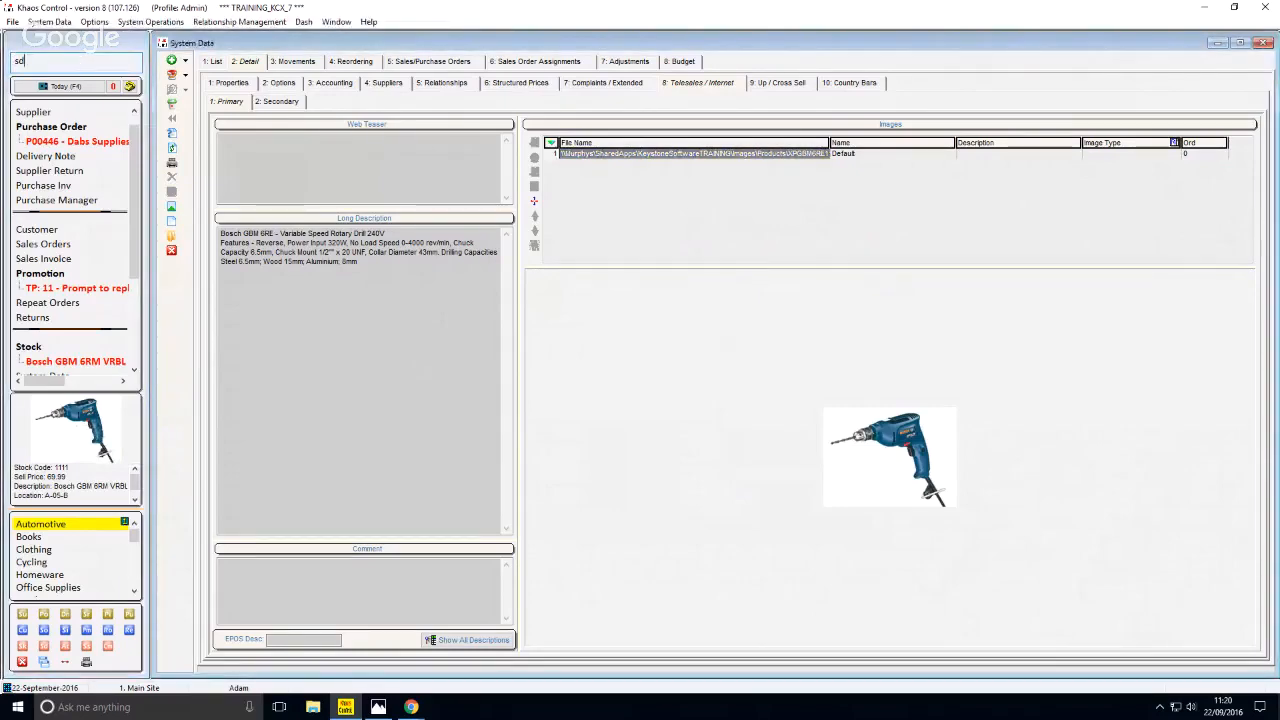
text(users)
key(Return)
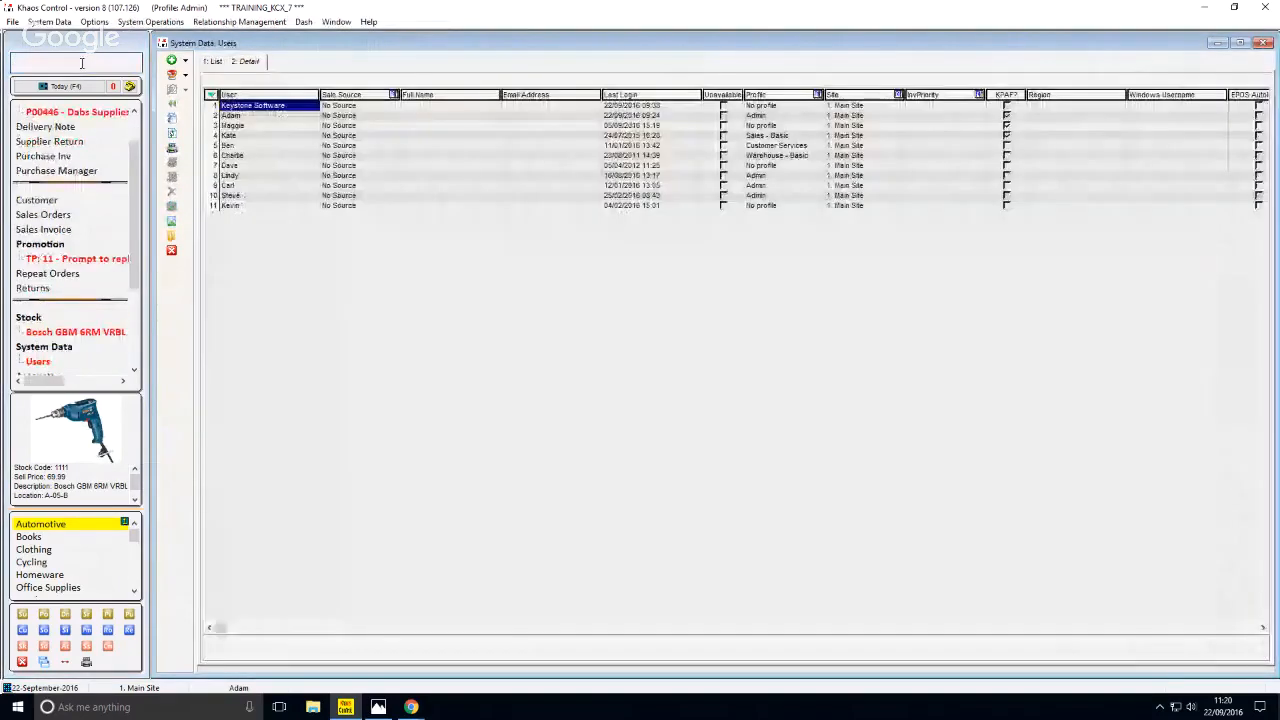
Step: View the Command Window options of the Customer Services profile in Profile Management, and cancel without changes
key(Down)
key(shift+F10)
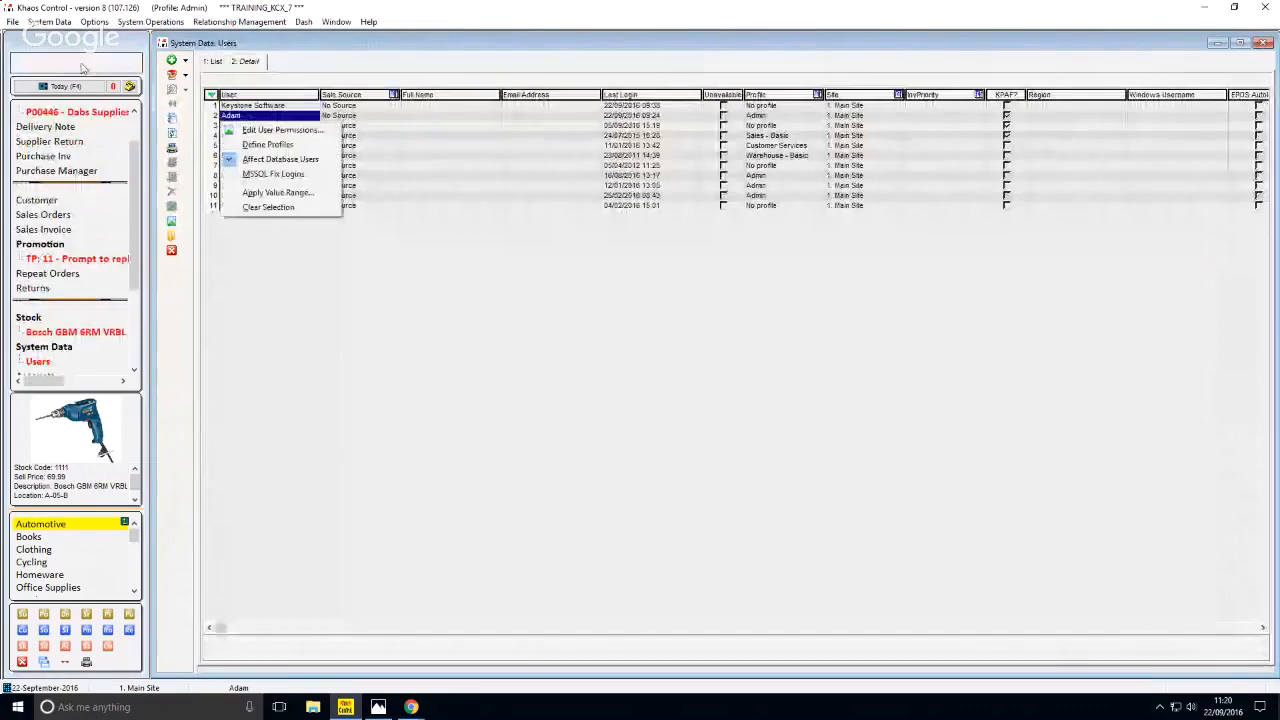
key(Down)
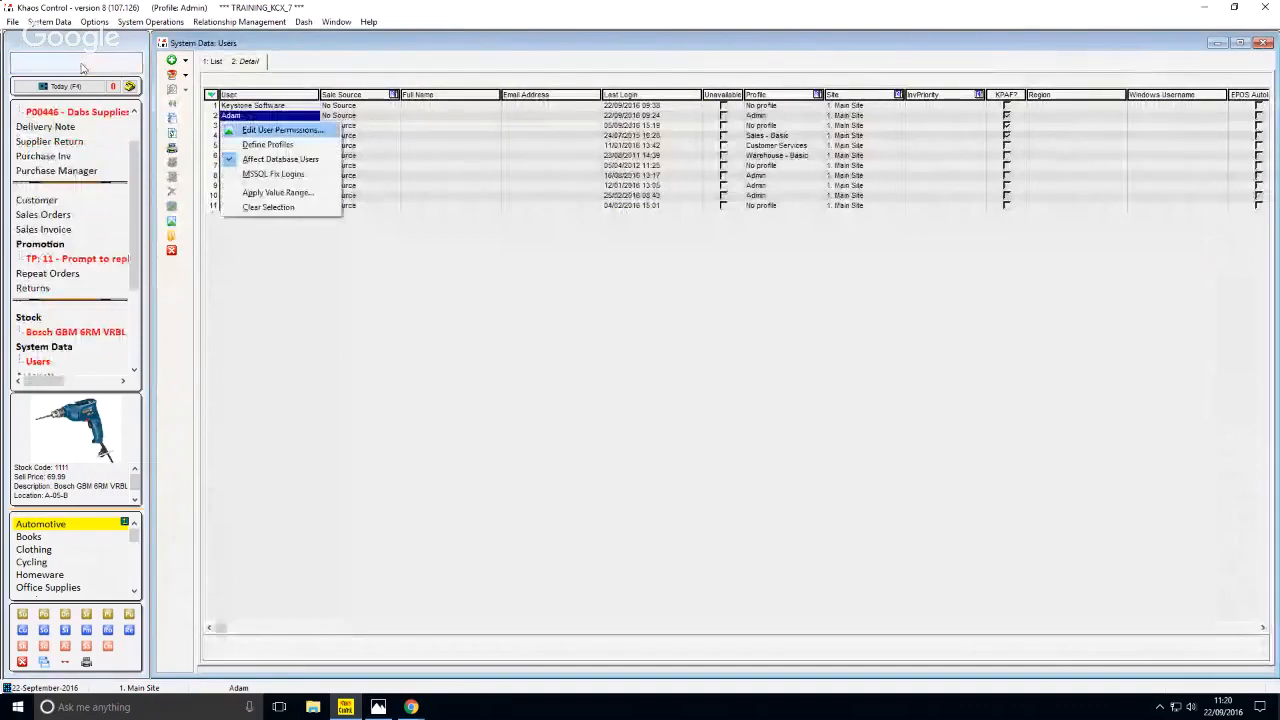
key(Return)
key(Return)
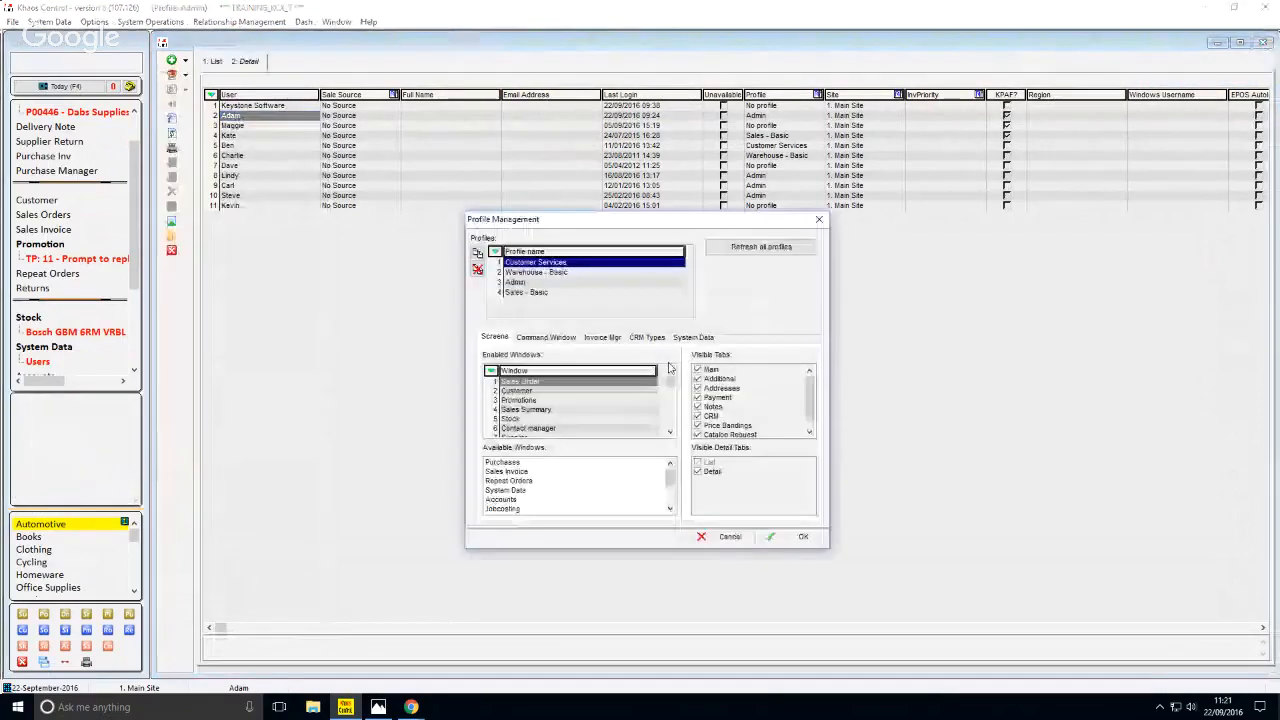
click(570, 341)
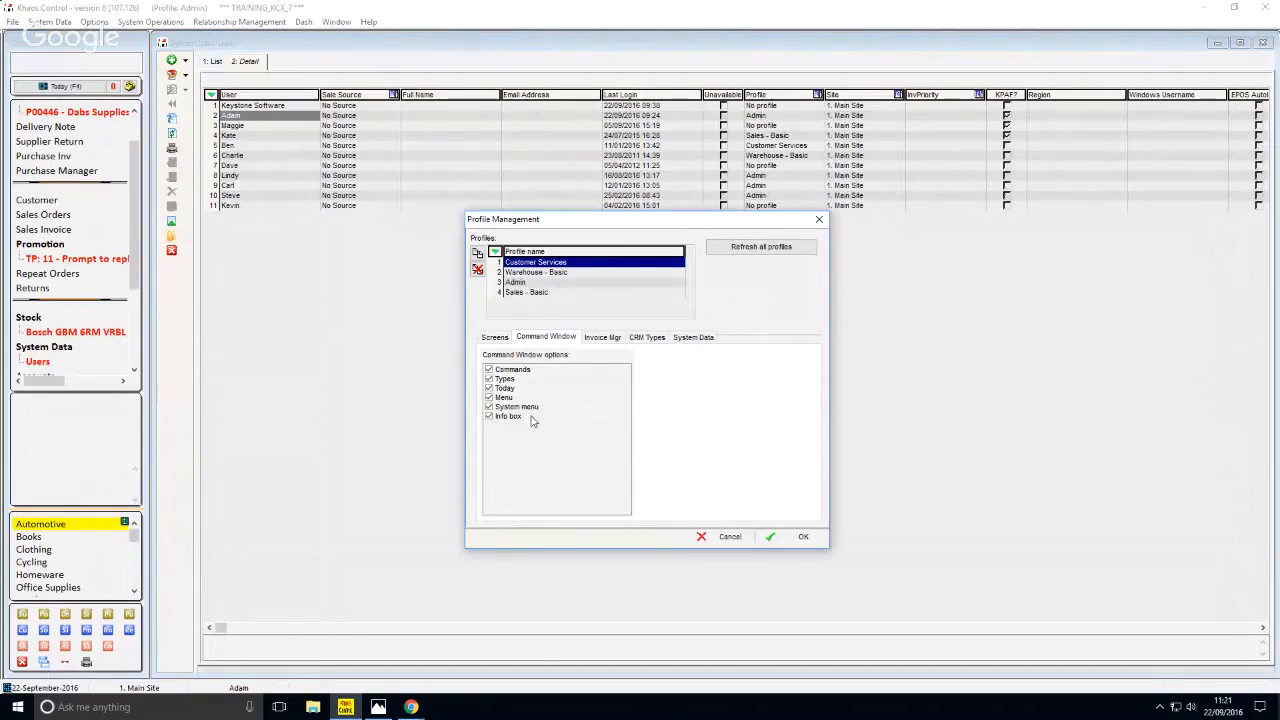
click(735, 539)
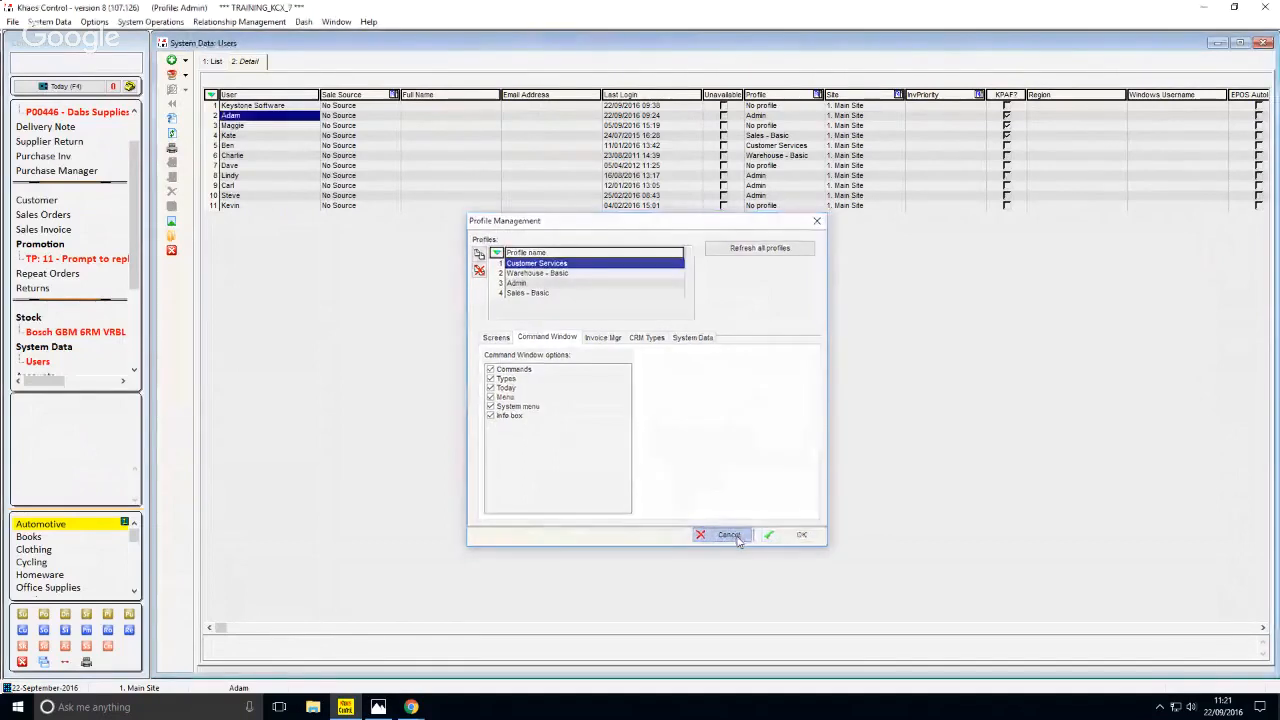
Step: Close the Users list and all other open screens, discarding the unsaved document
click(172, 252)
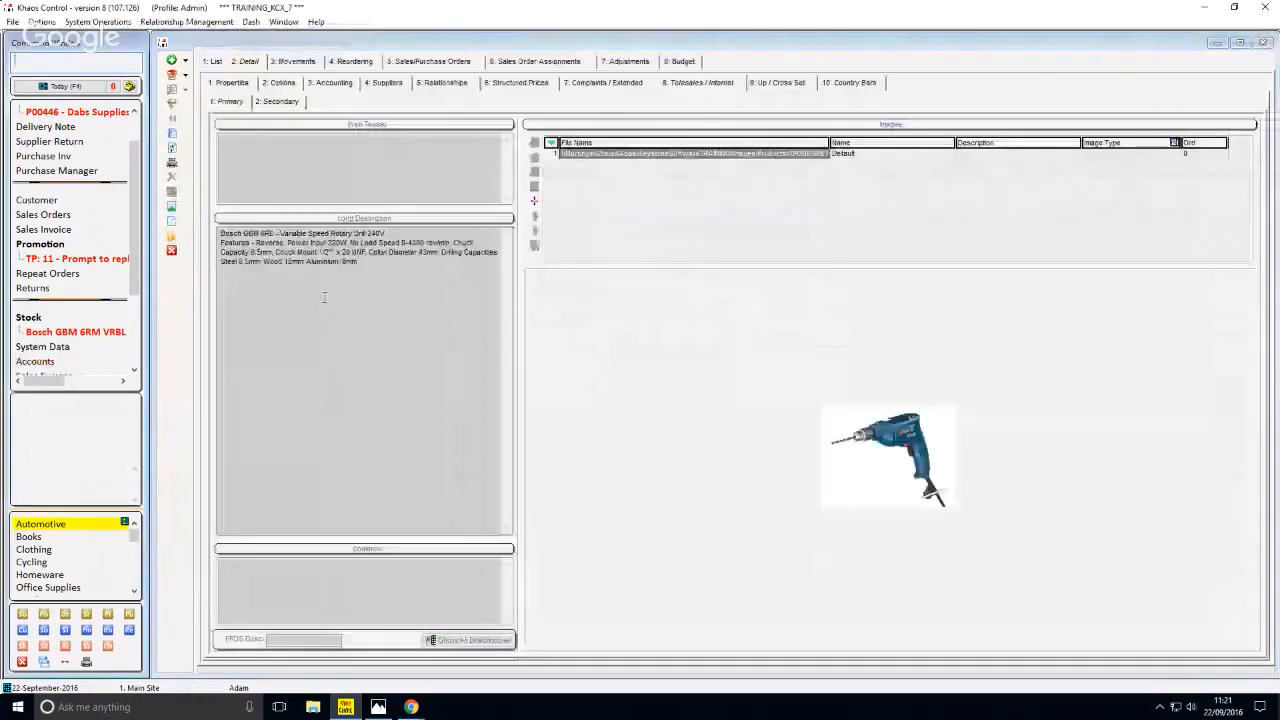
text(.)
key(Return)
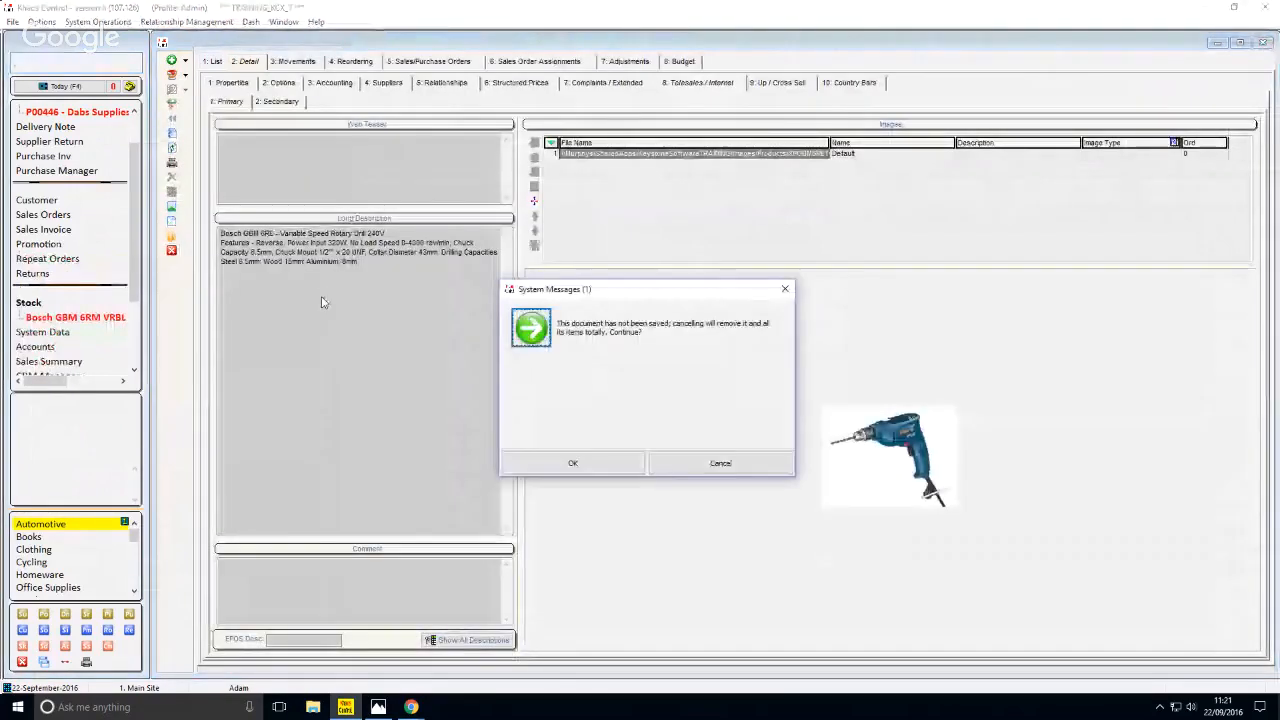
key(Return)
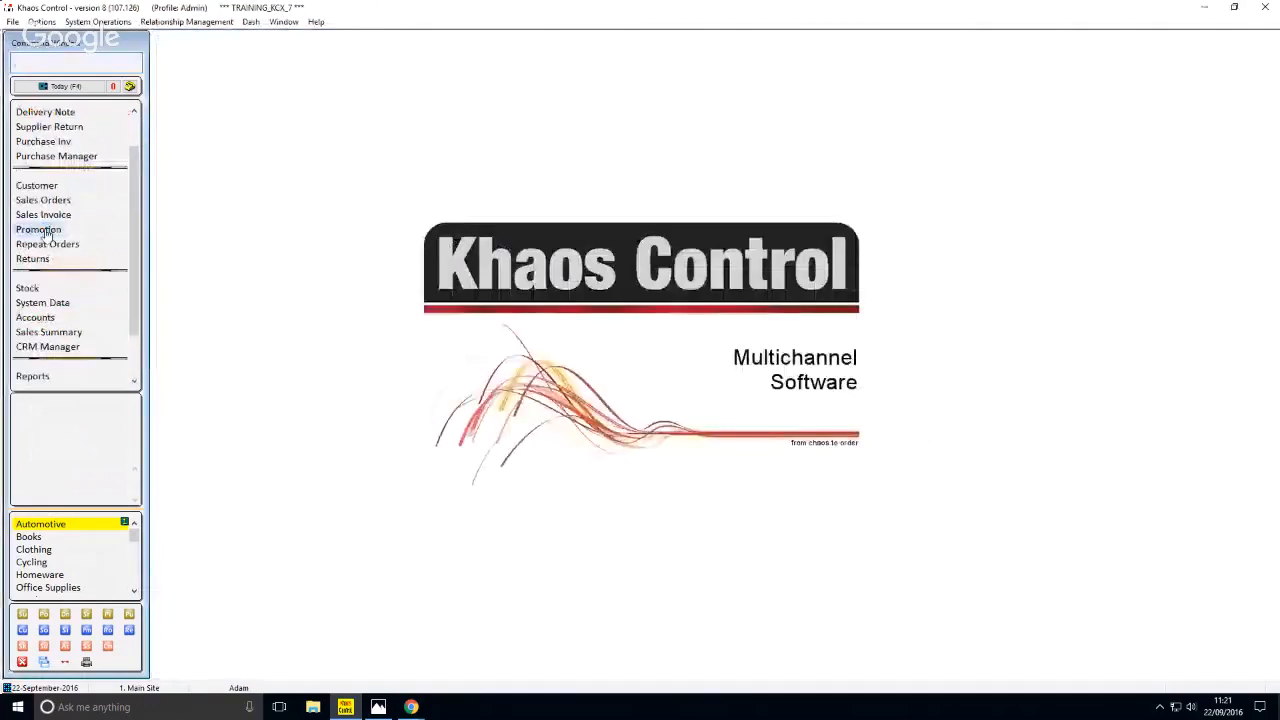
Step: Start a new telesale rule in Promotion and enter a first name as its short description
click(40, 230)
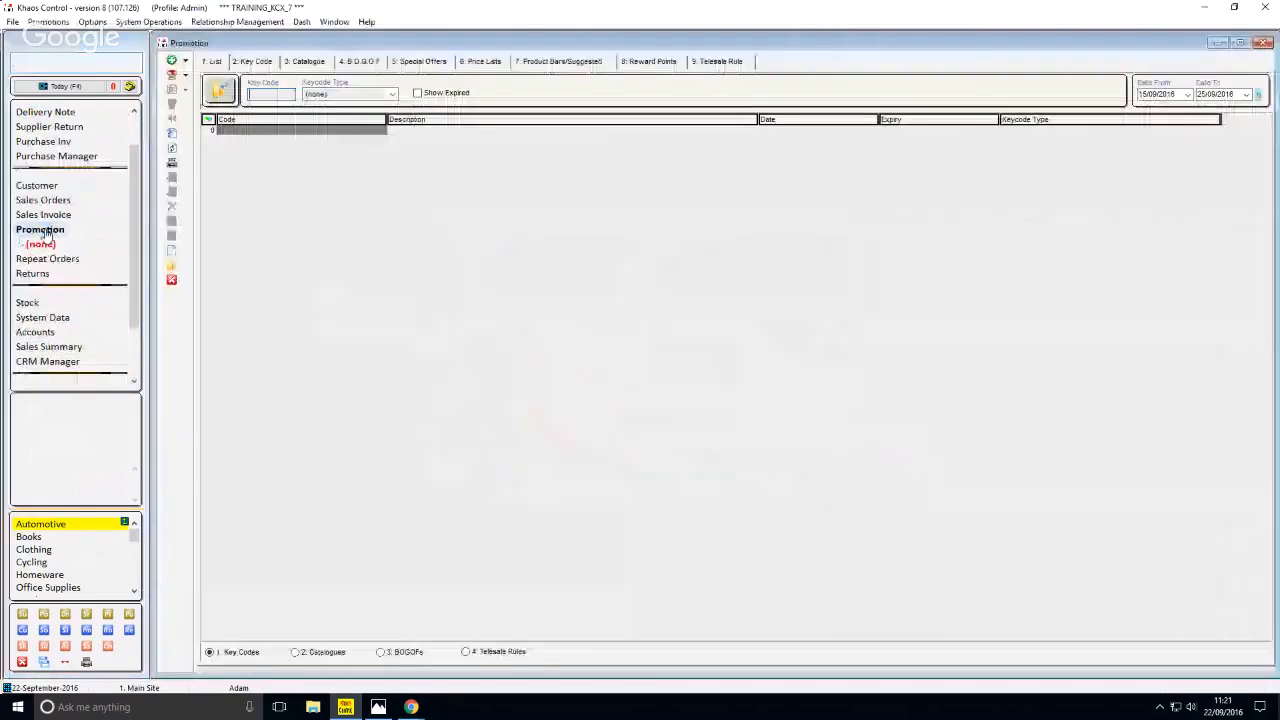
click(505, 656)
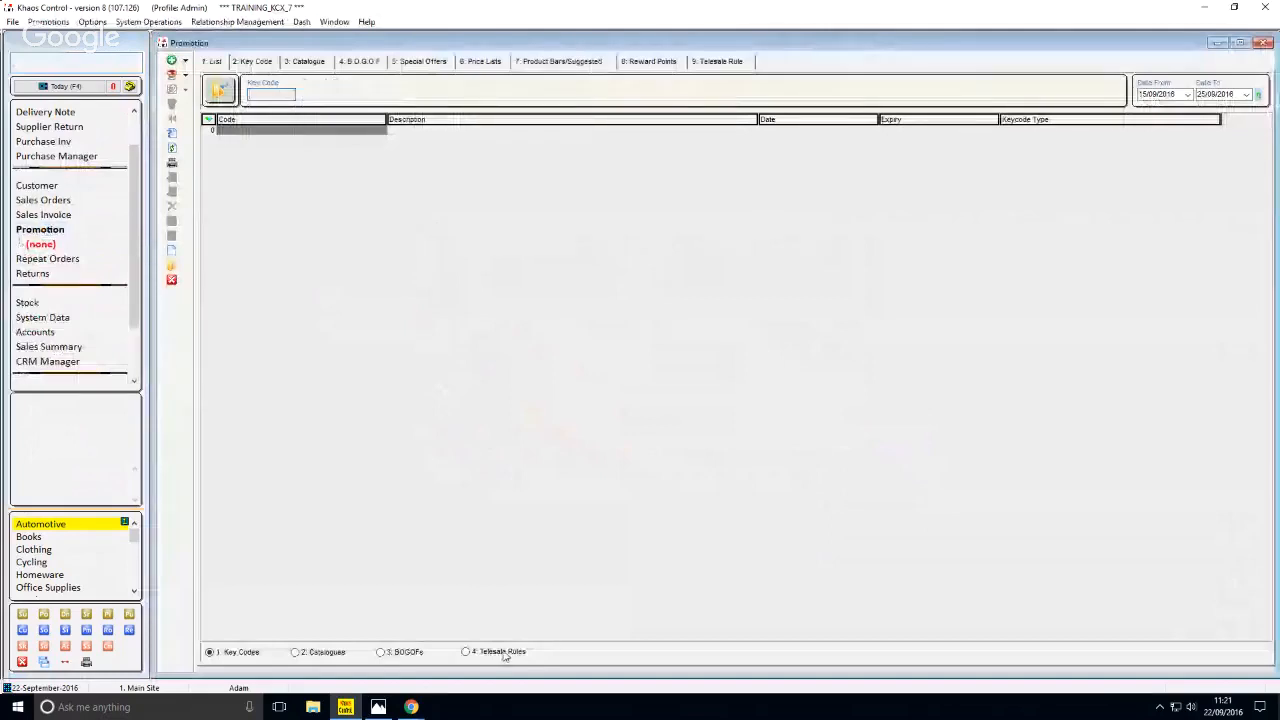
click(171, 251)
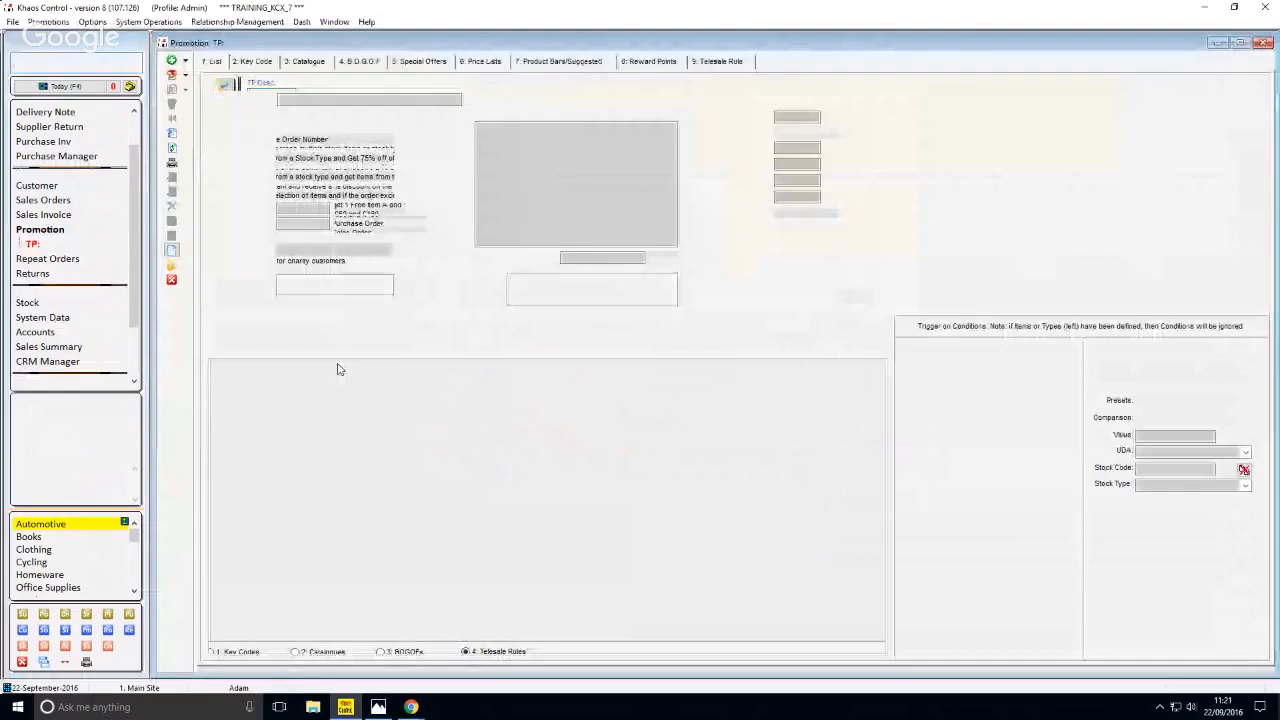
text(Annie)
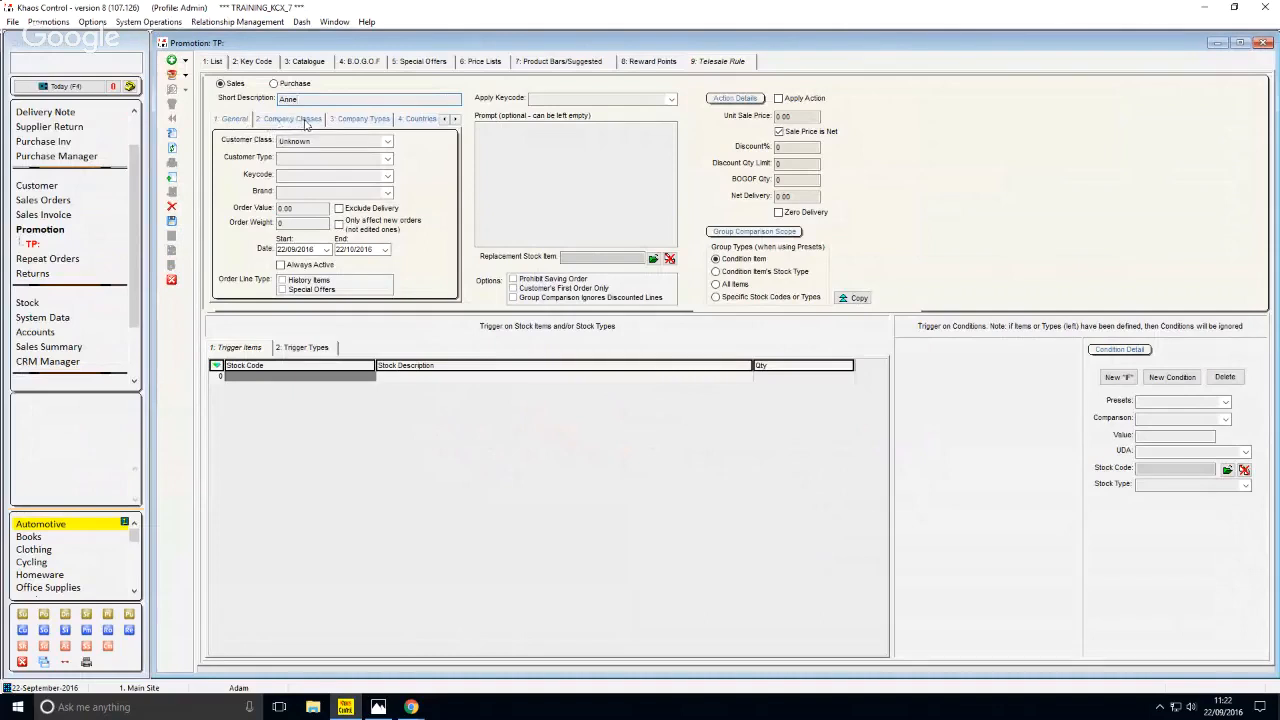
Step: Exclude the Retail and EPOS company classes from the rule with NOT, and discard the unsaved rule, returning to the rules list
click(455, 119)
click(455, 119)
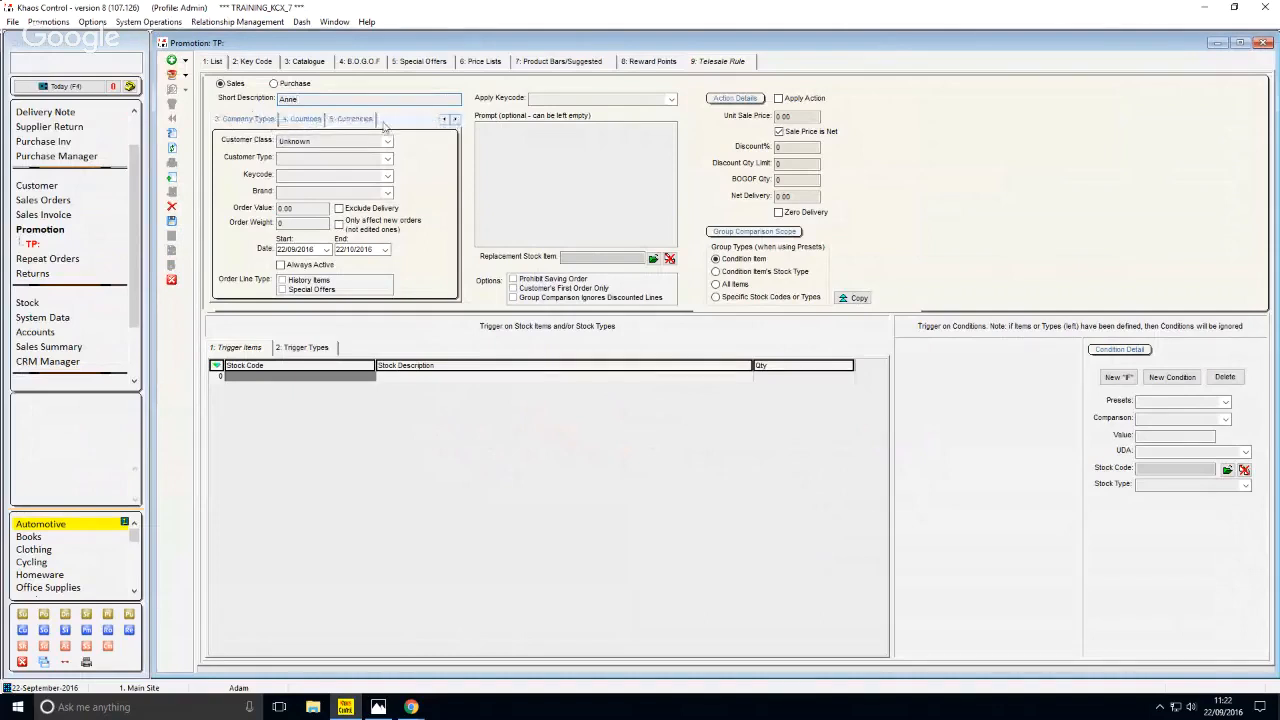
click(444, 119)
click(444, 119)
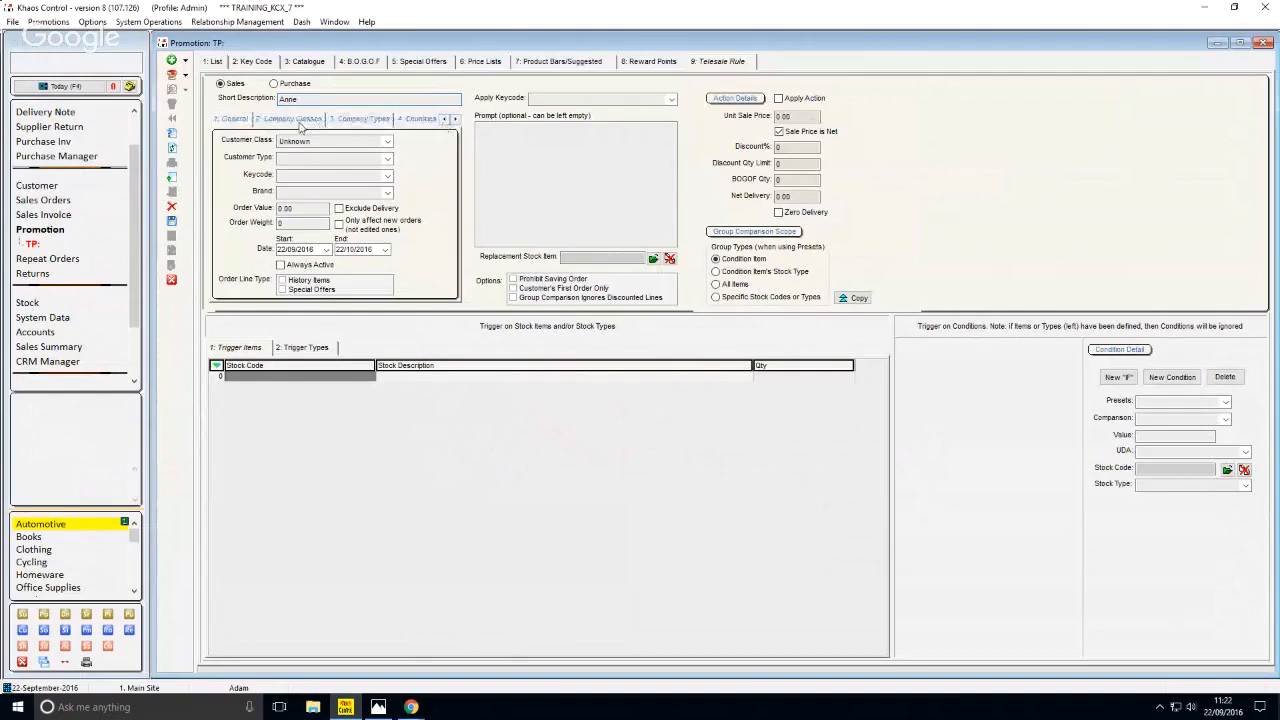
click(299, 121)
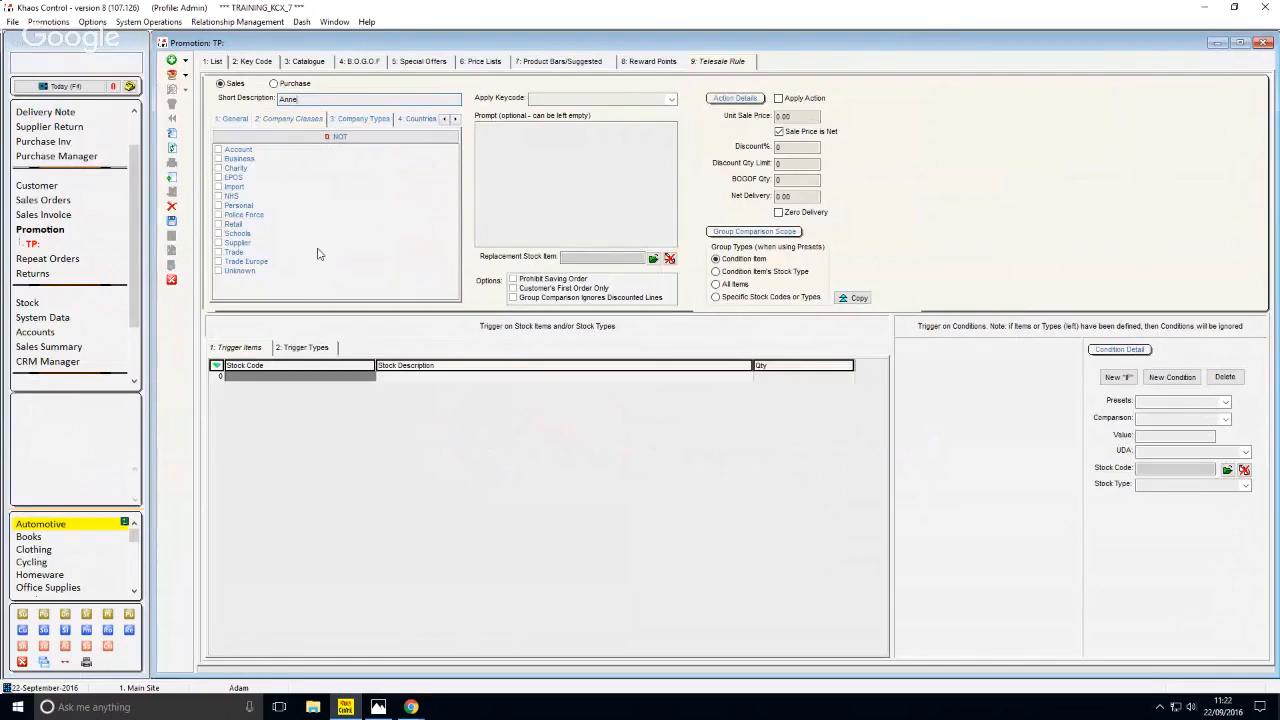
click(217, 225)
click(217, 178)
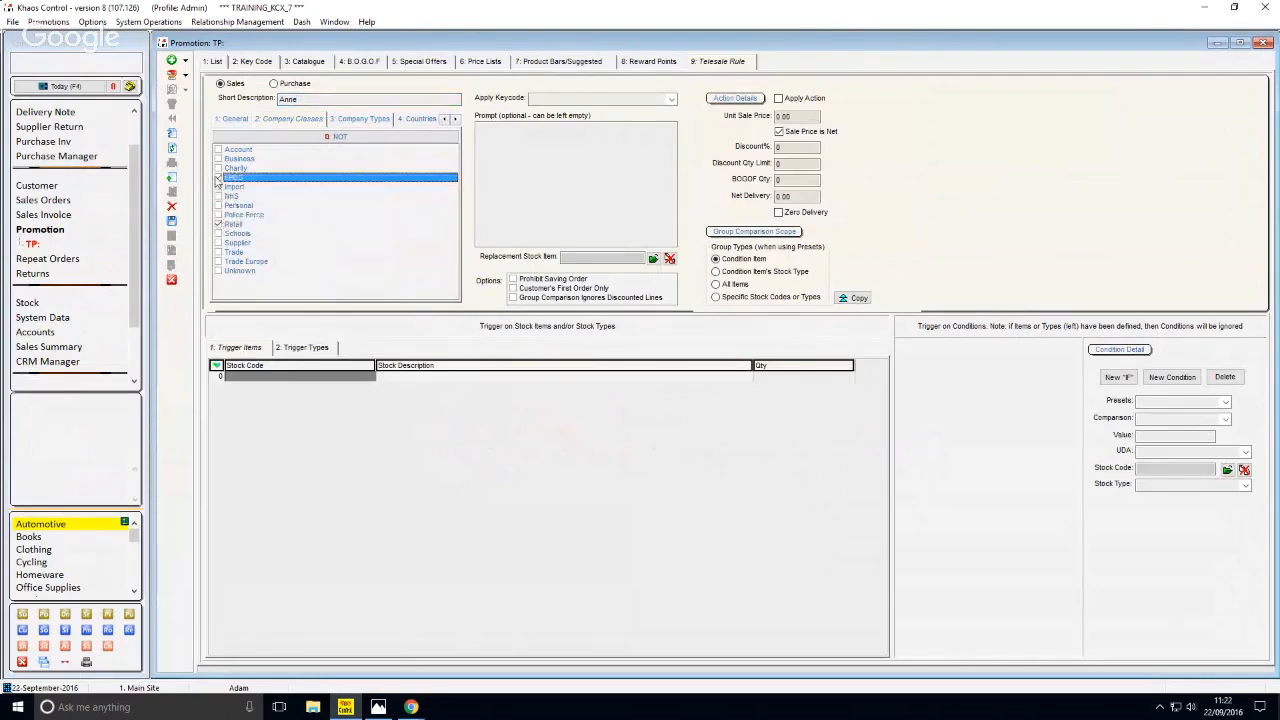
click(217, 179)
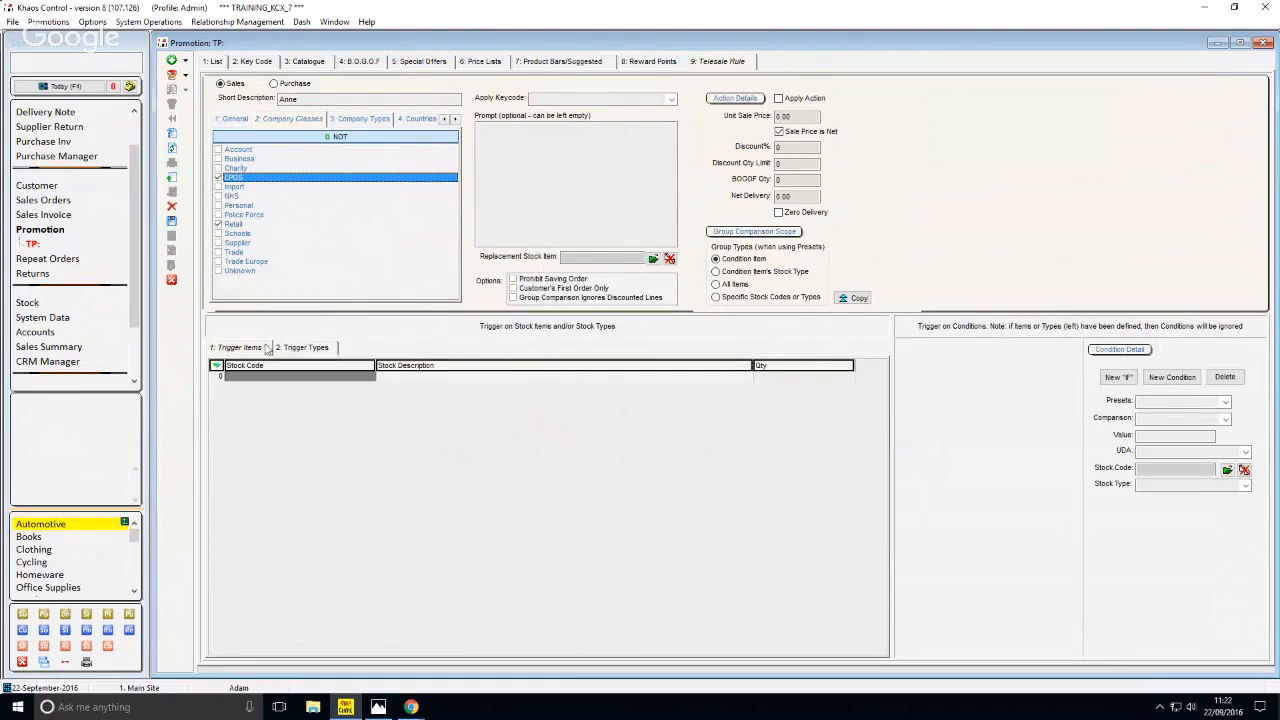
click(171, 206)
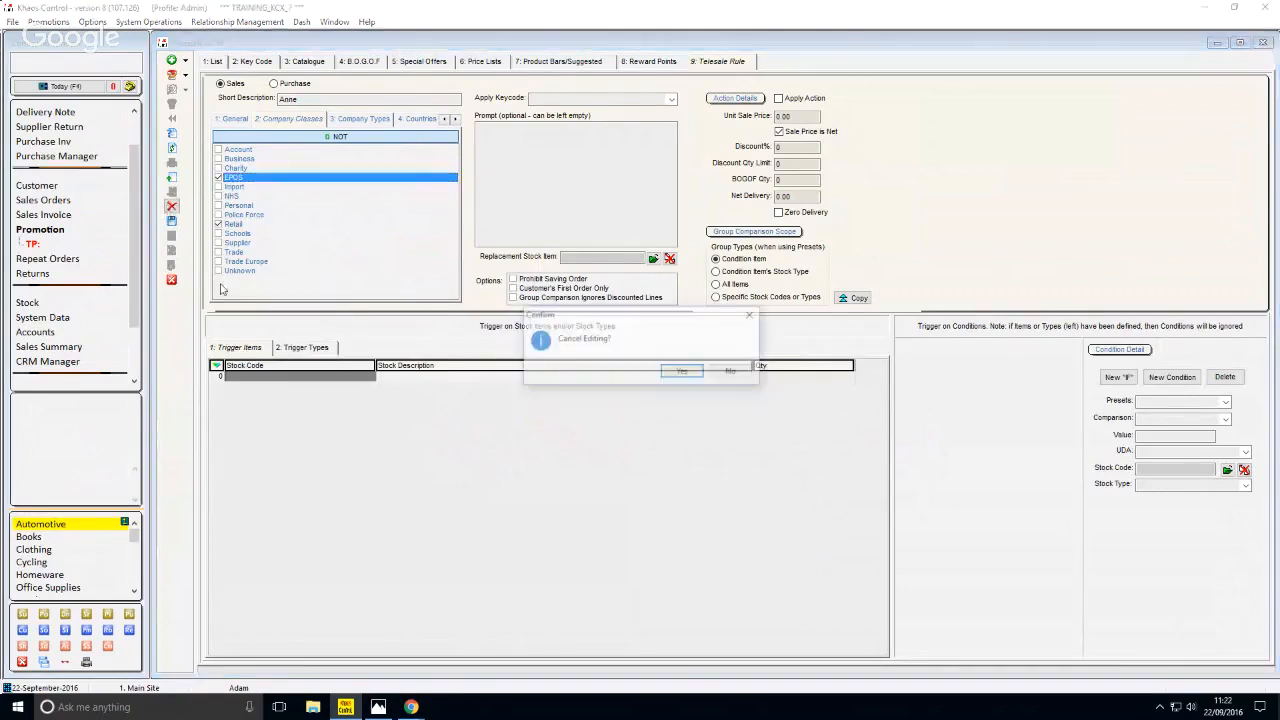
click(681, 371)
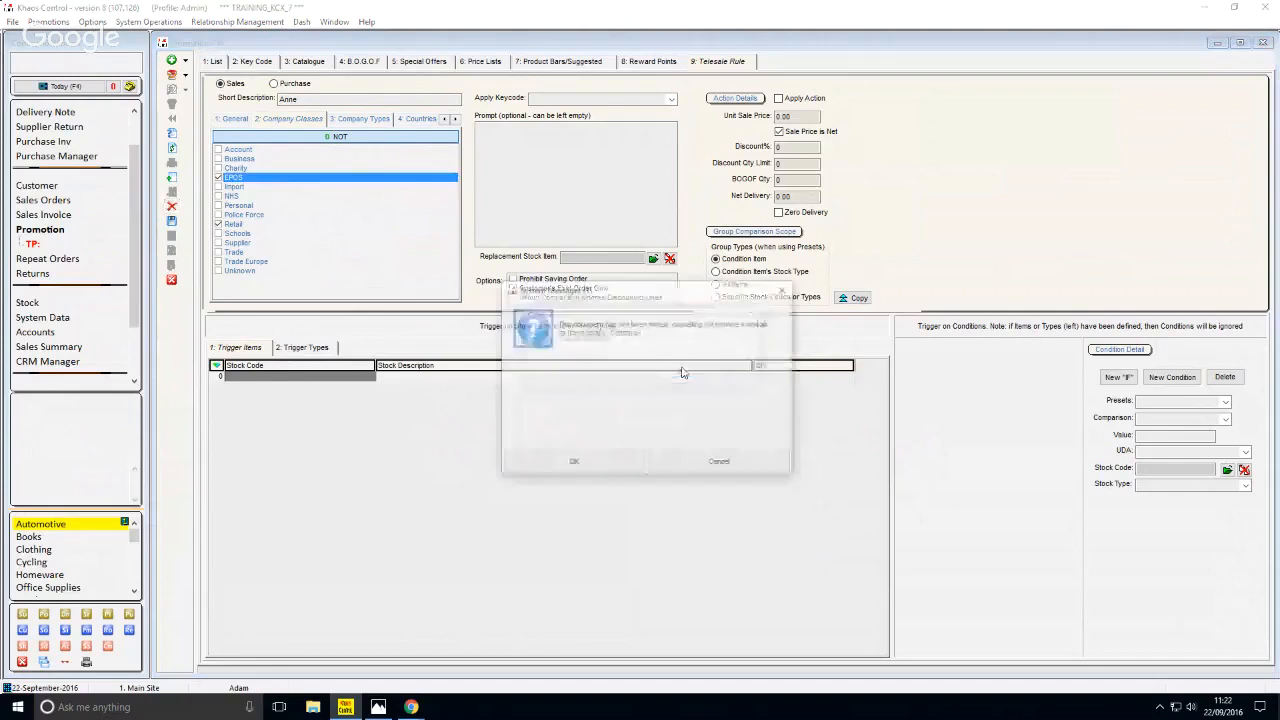
click(572, 463)
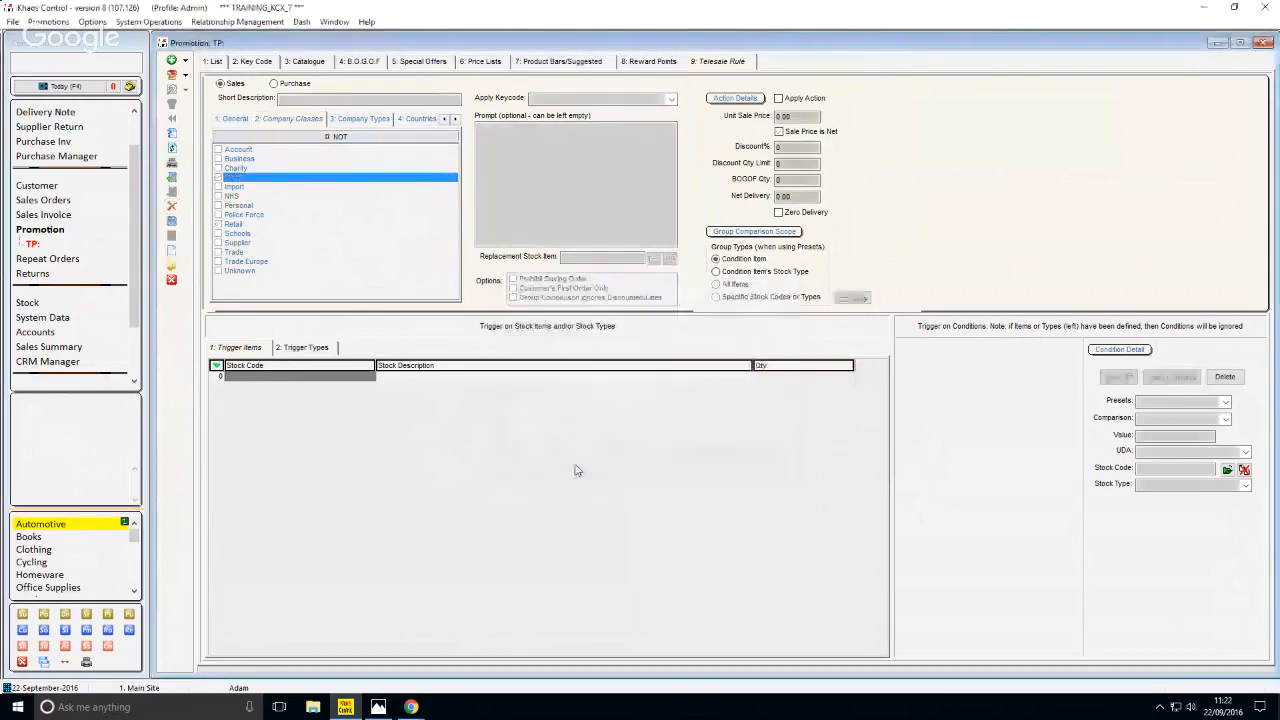
click(214, 62)
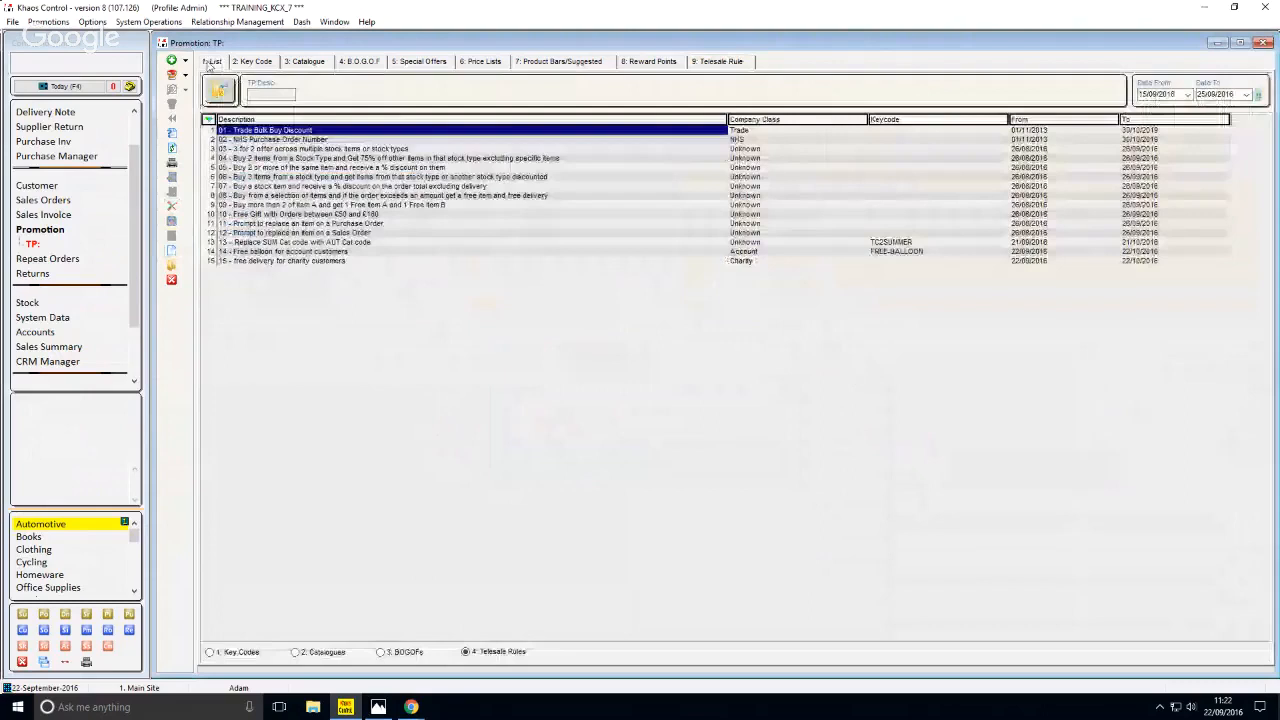
Step: Start another telesale rule named with a first name, enable Customer's First Order Only, and discard it, returning to the rules list
key(ctrl+n)
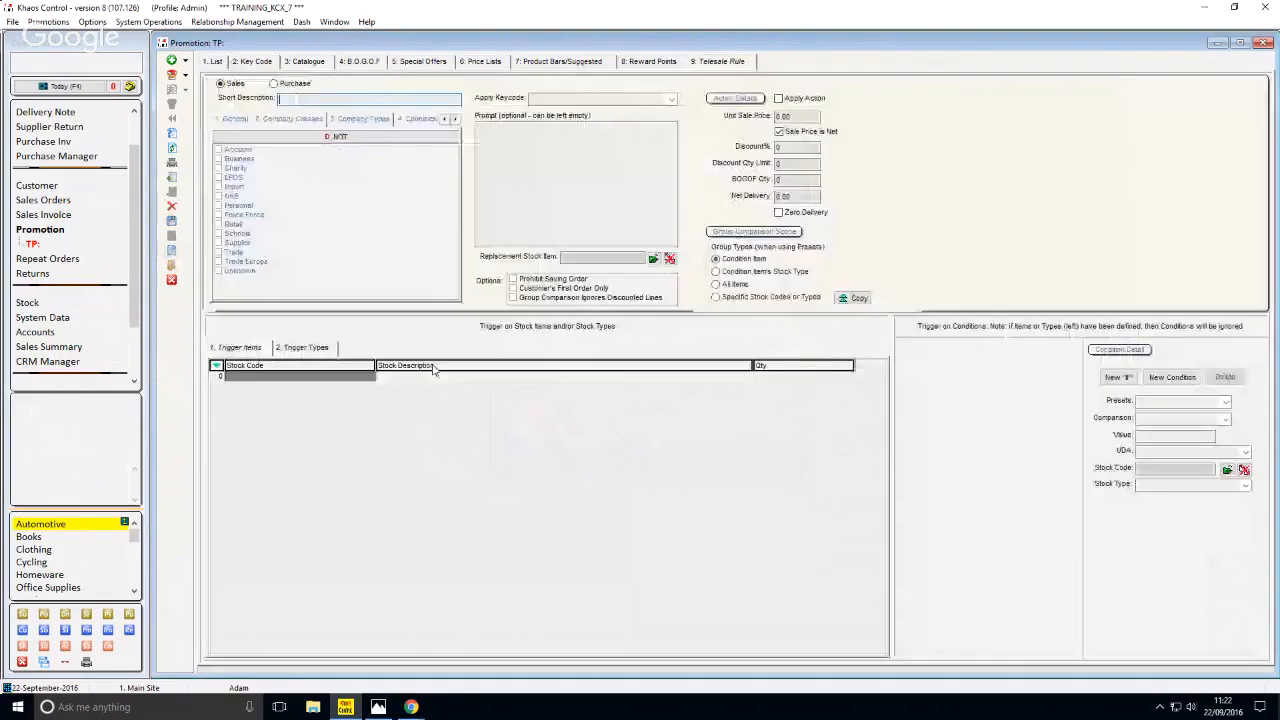
text(Chris)
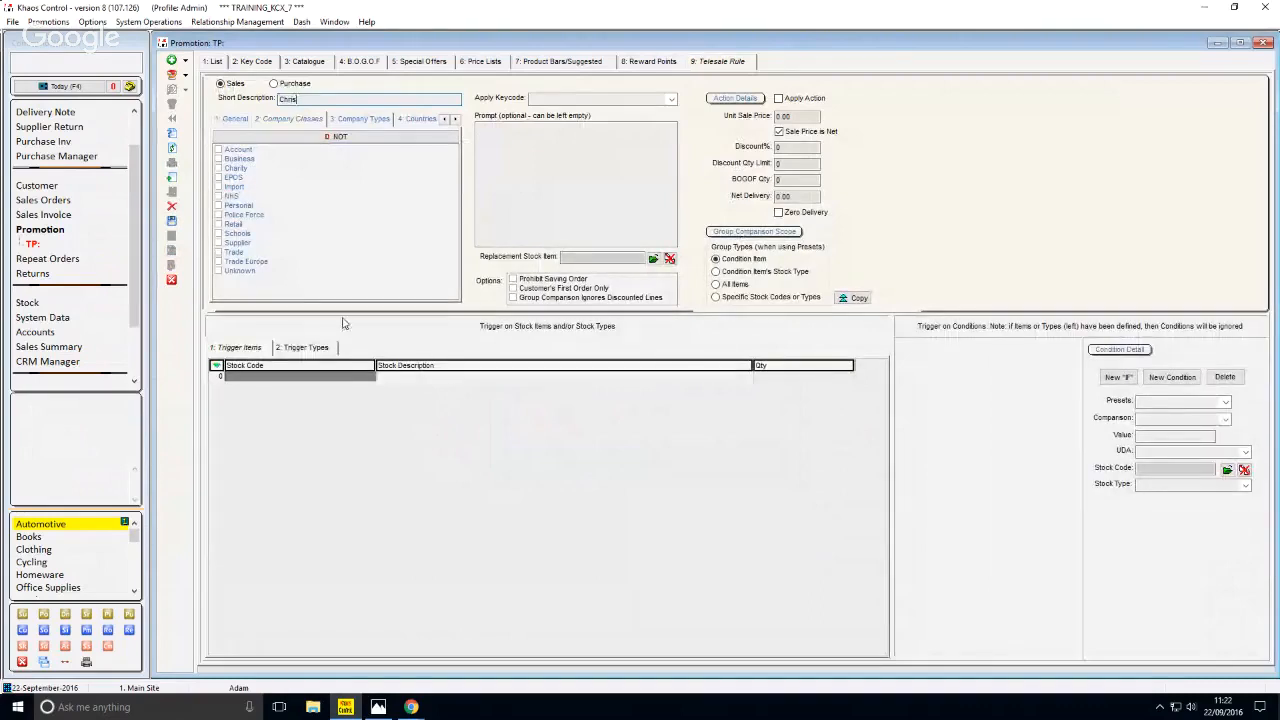
click(214, 120)
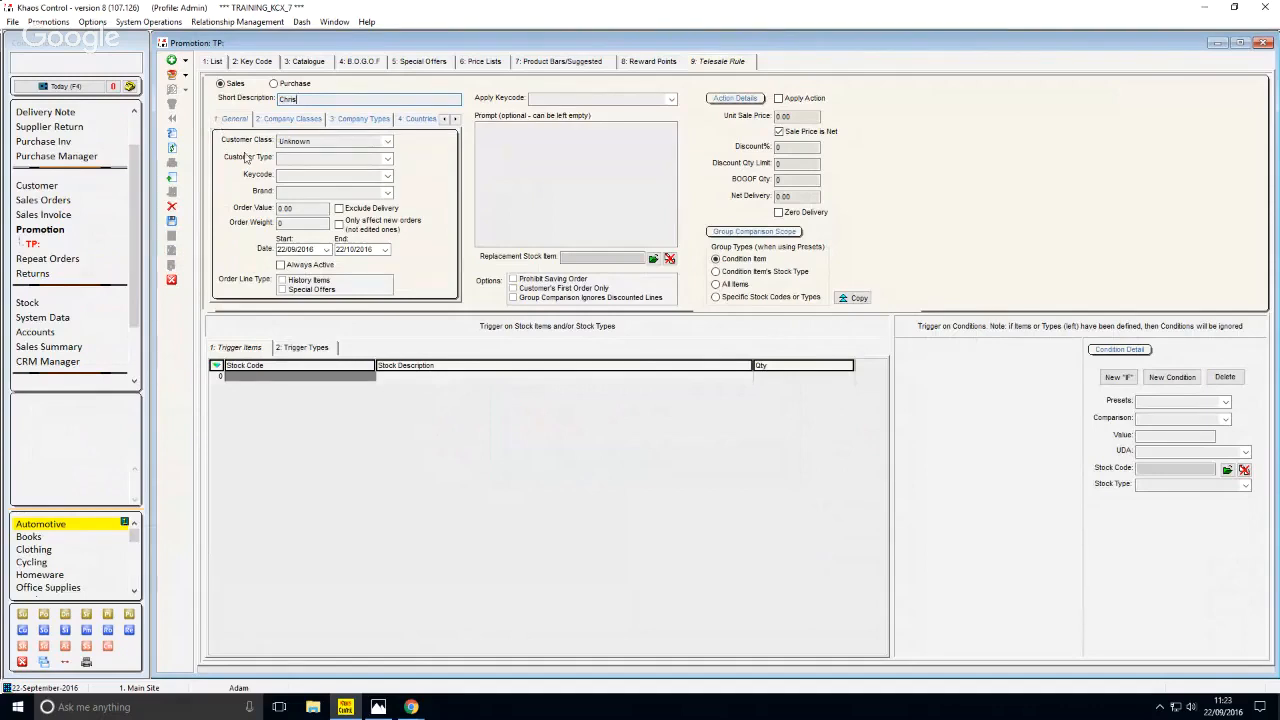
click(555, 289)
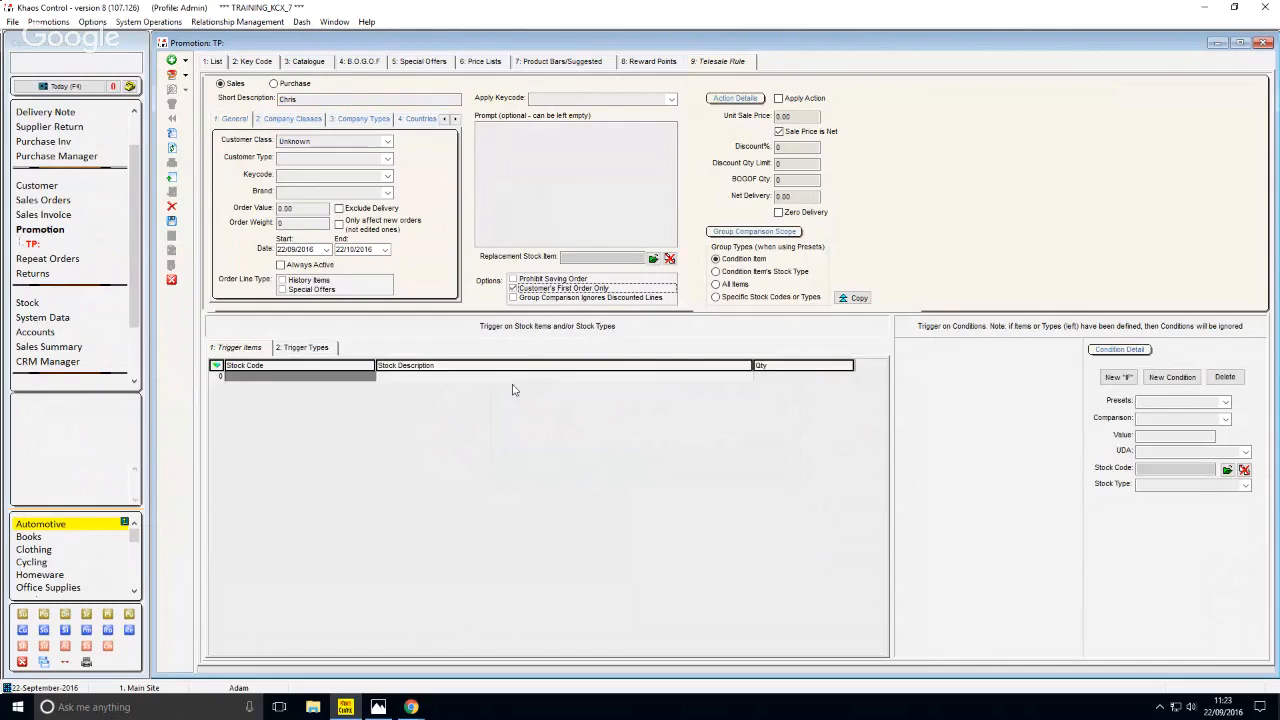
click(171, 207)
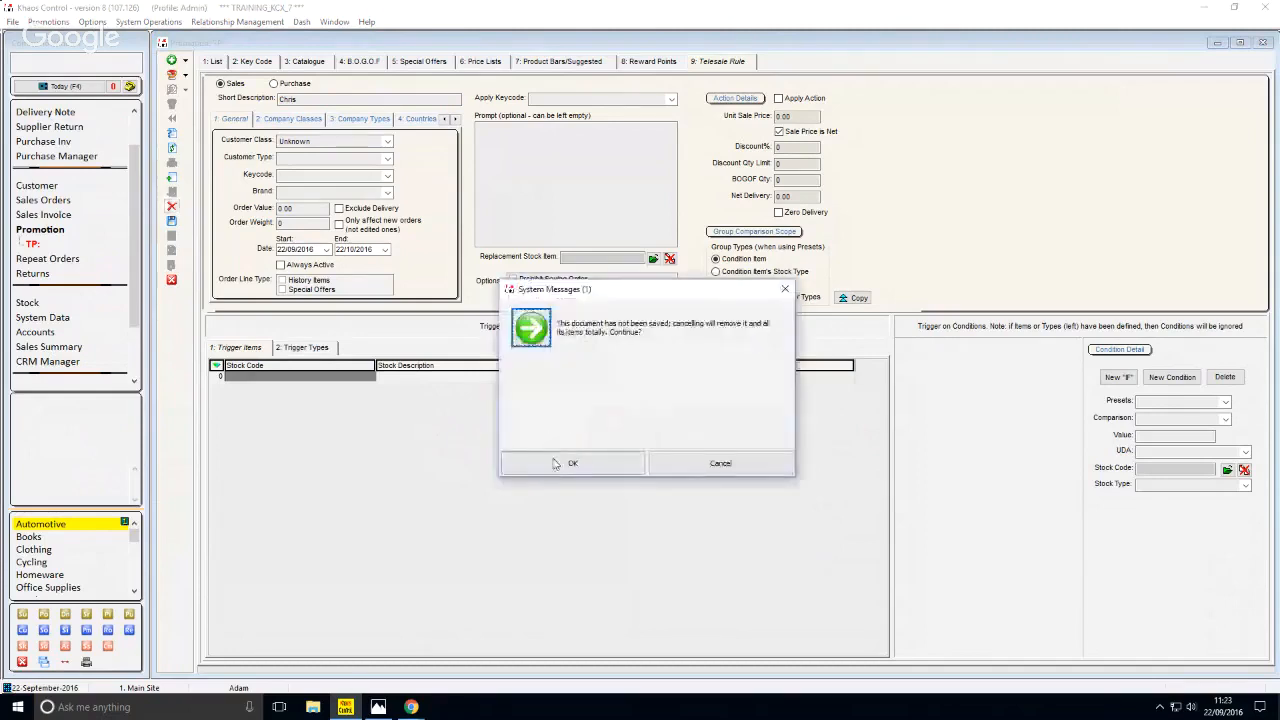
click(569, 463)
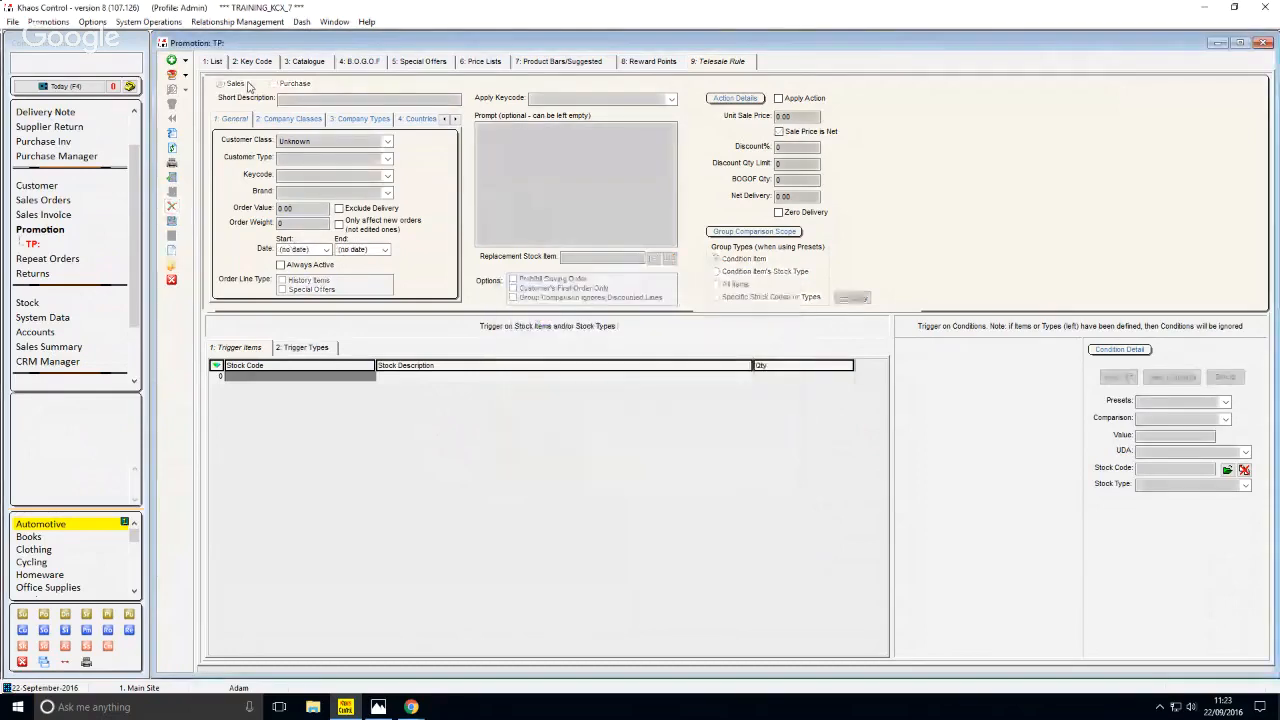
click(214, 62)
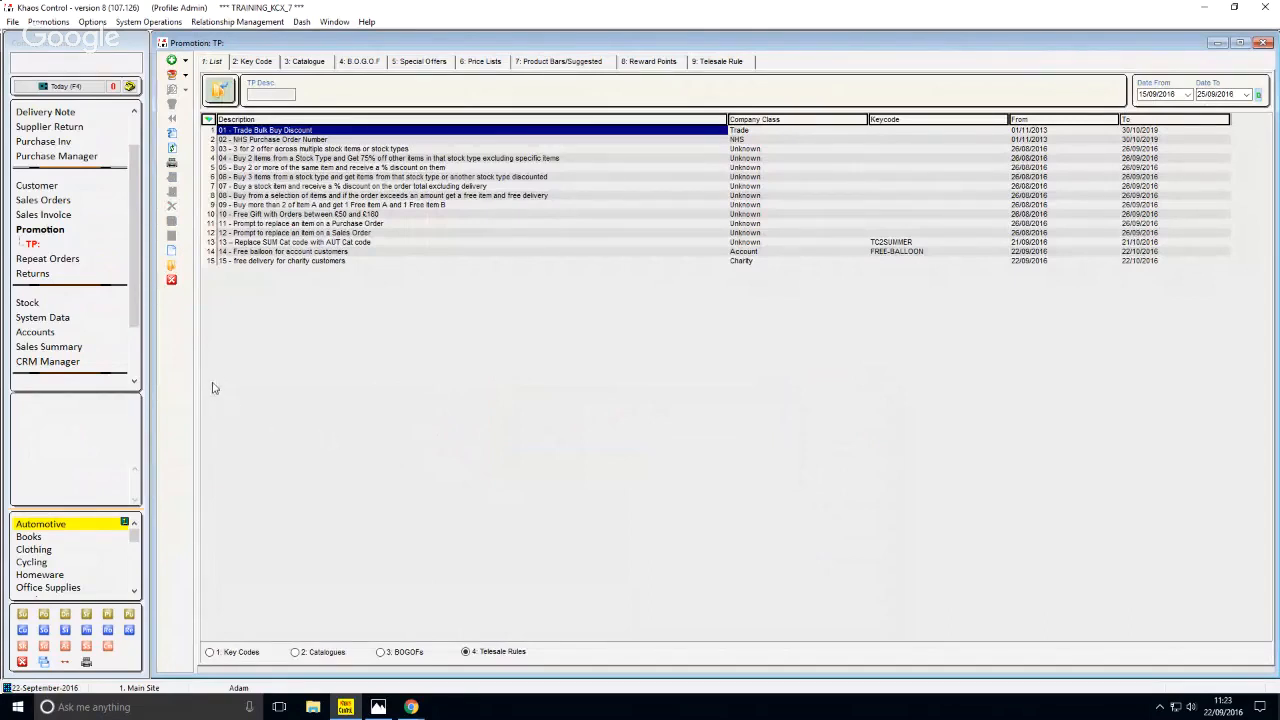
Step: Open Sales Summary and add a User filter to the Best Sellers filters
click(103, 61)
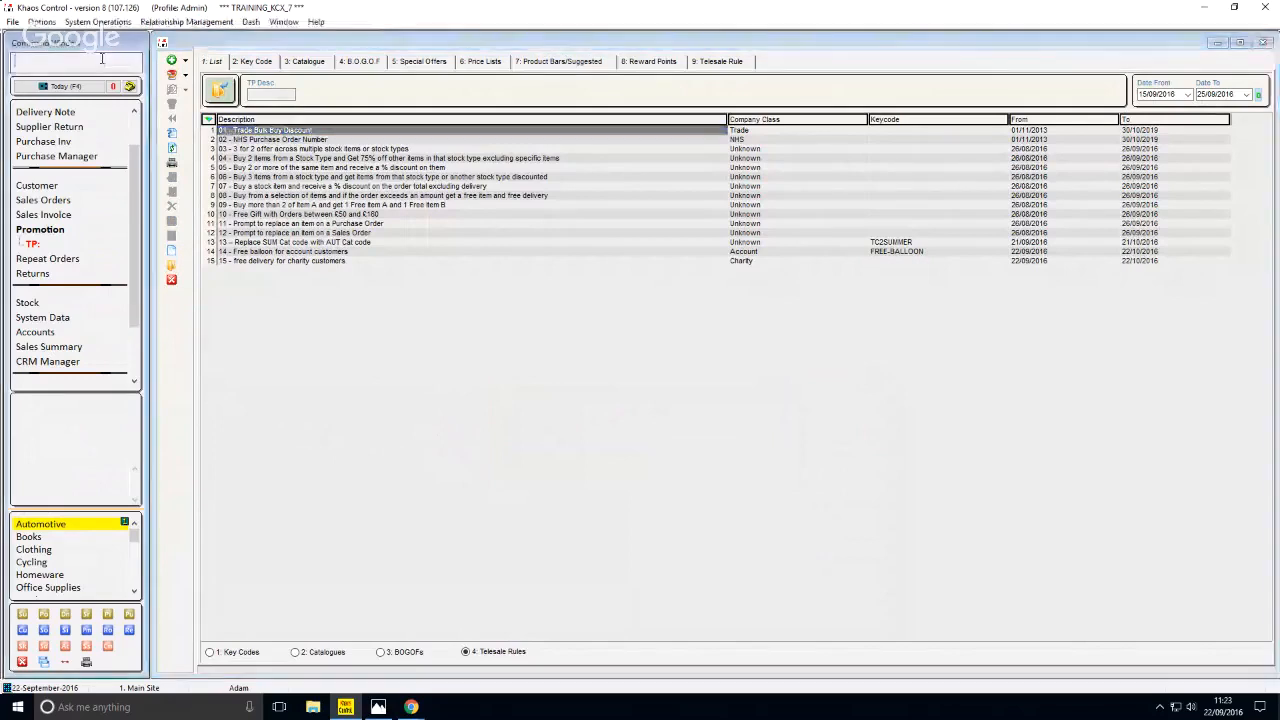
text(ss)
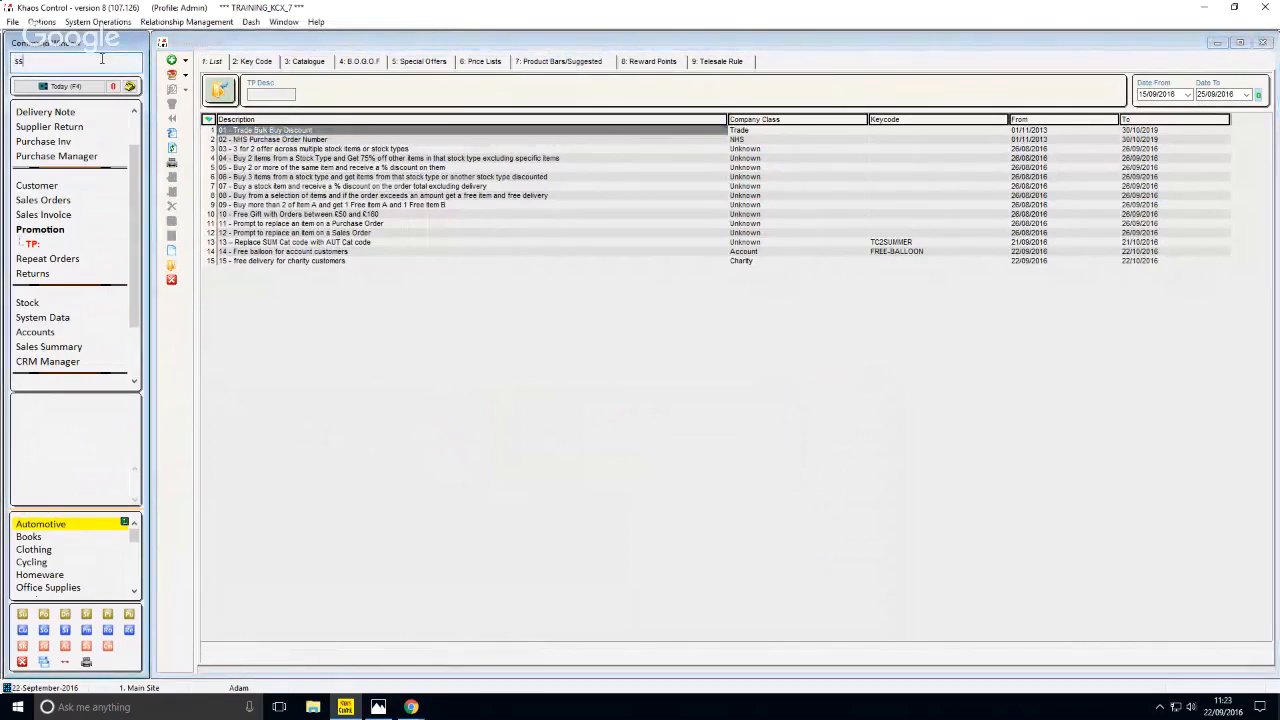
key(Return)
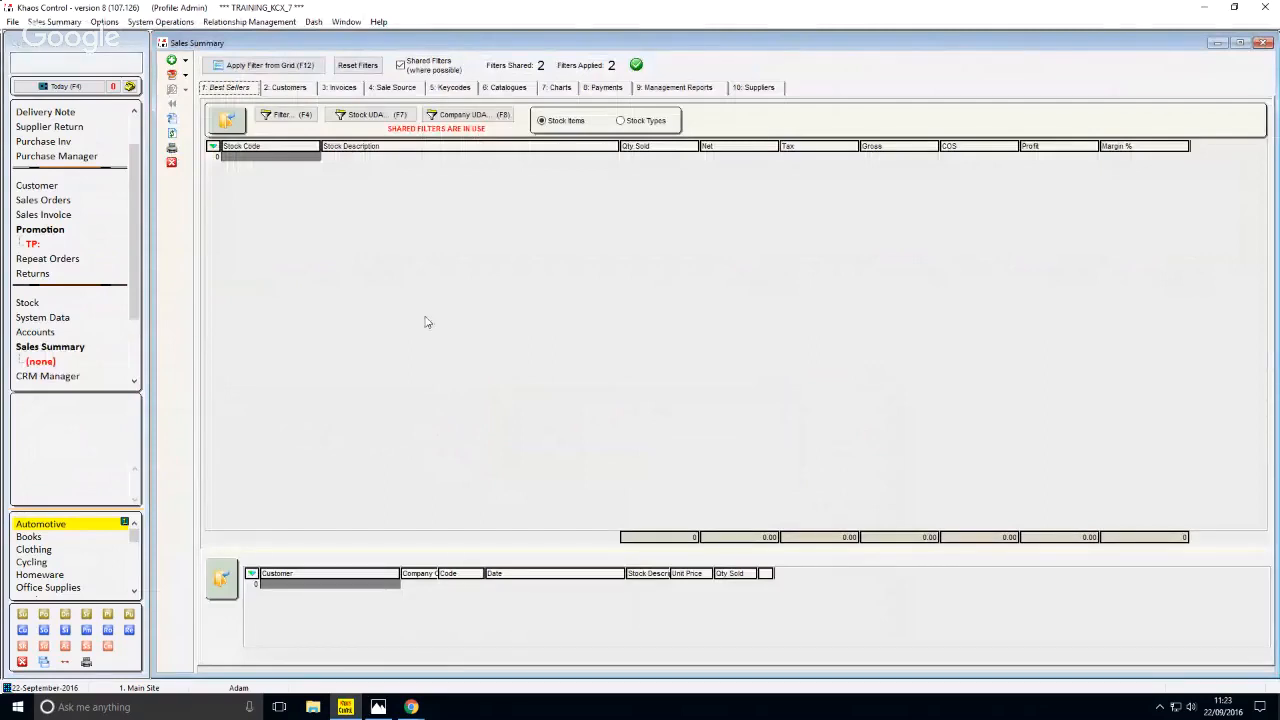
click(300, 116)
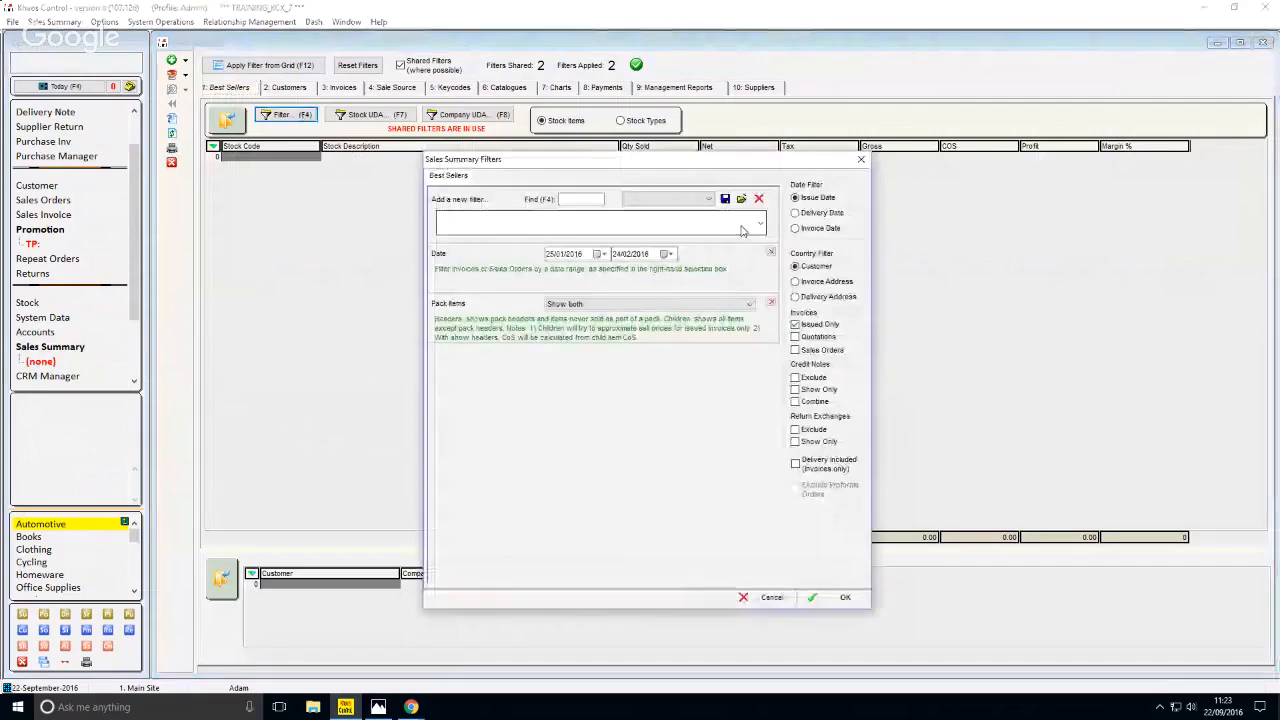
click(742, 226)
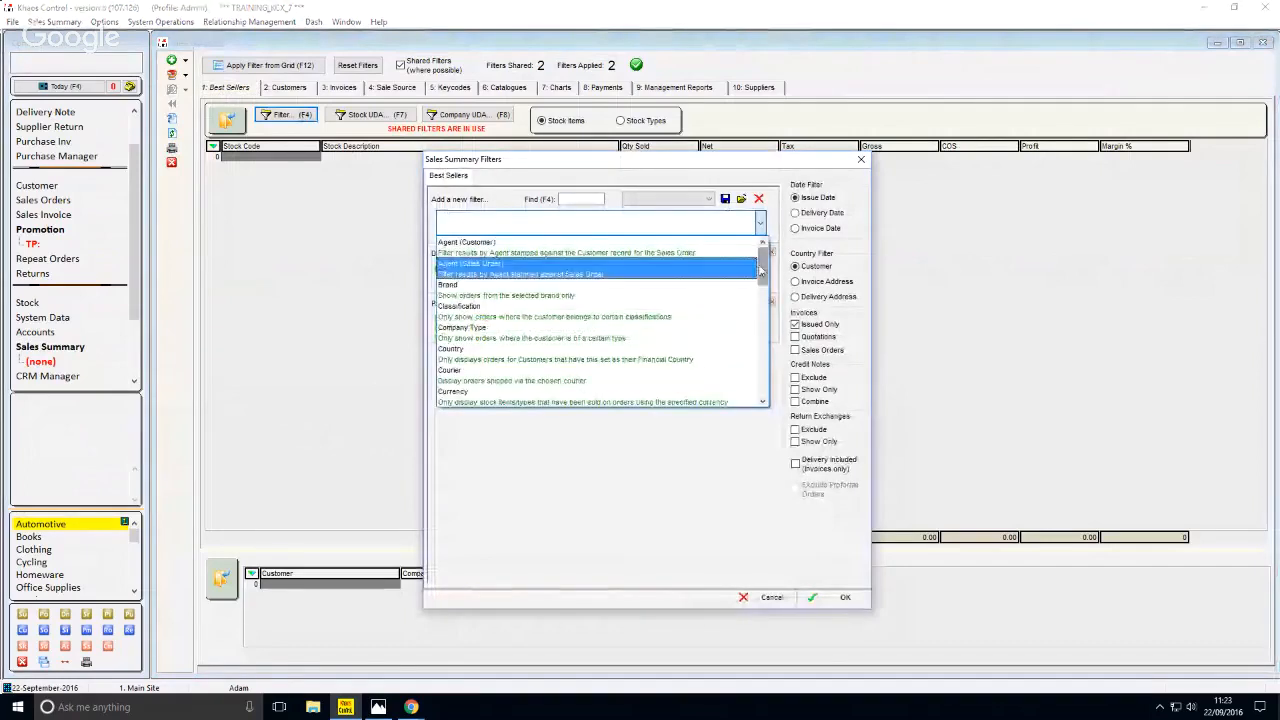
drag(760, 270, 762, 385)
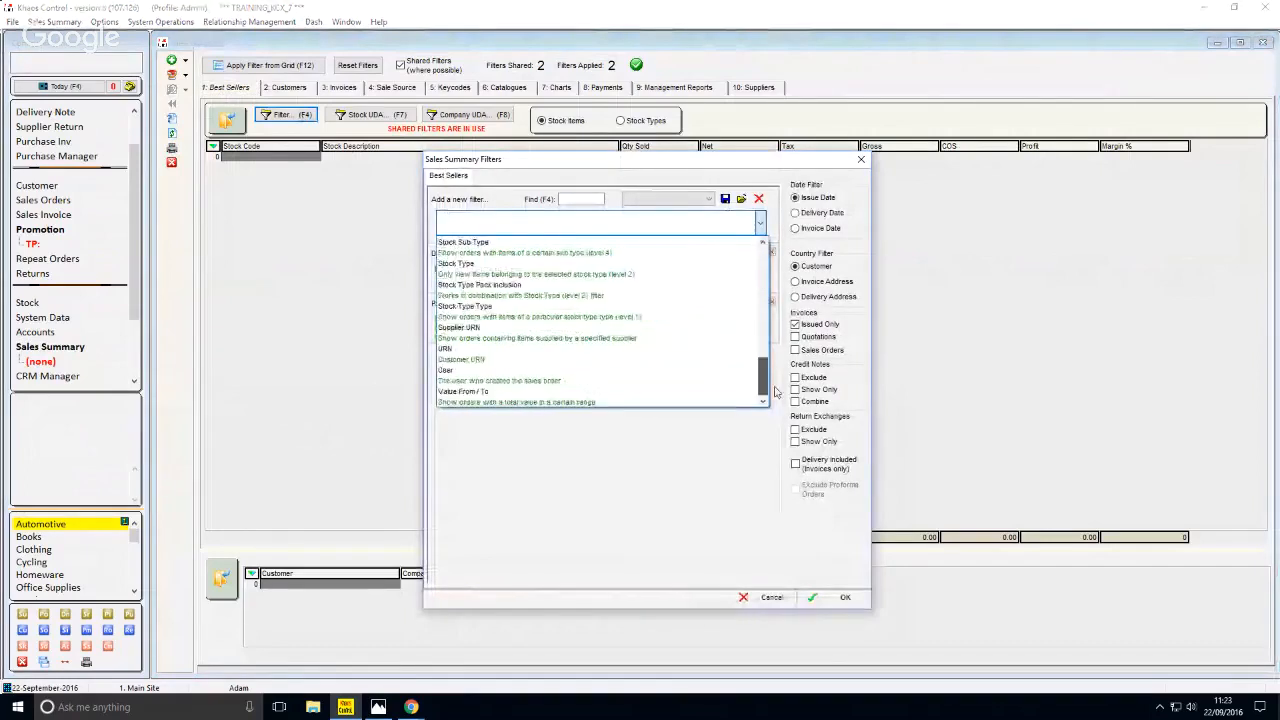
click(632, 388)
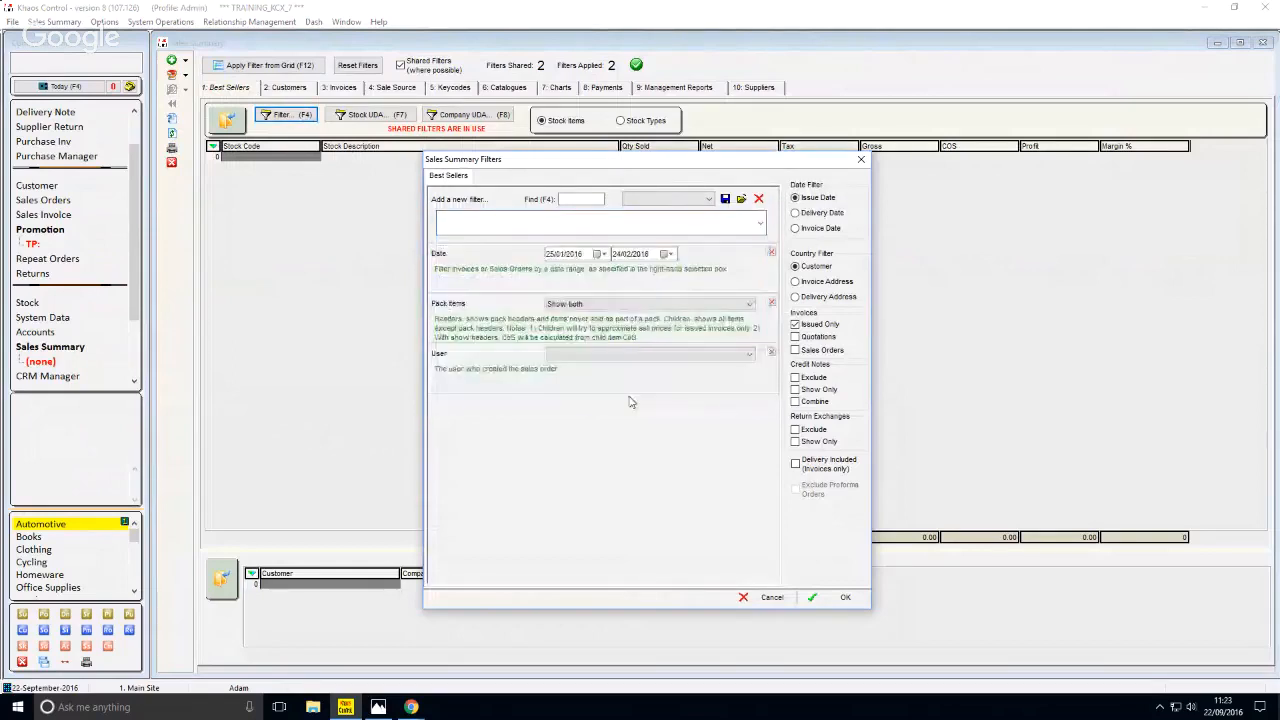
Step: Look through the User filter's choices and the other filters available for Best Sellers, and close the filter settings
click(726, 358)
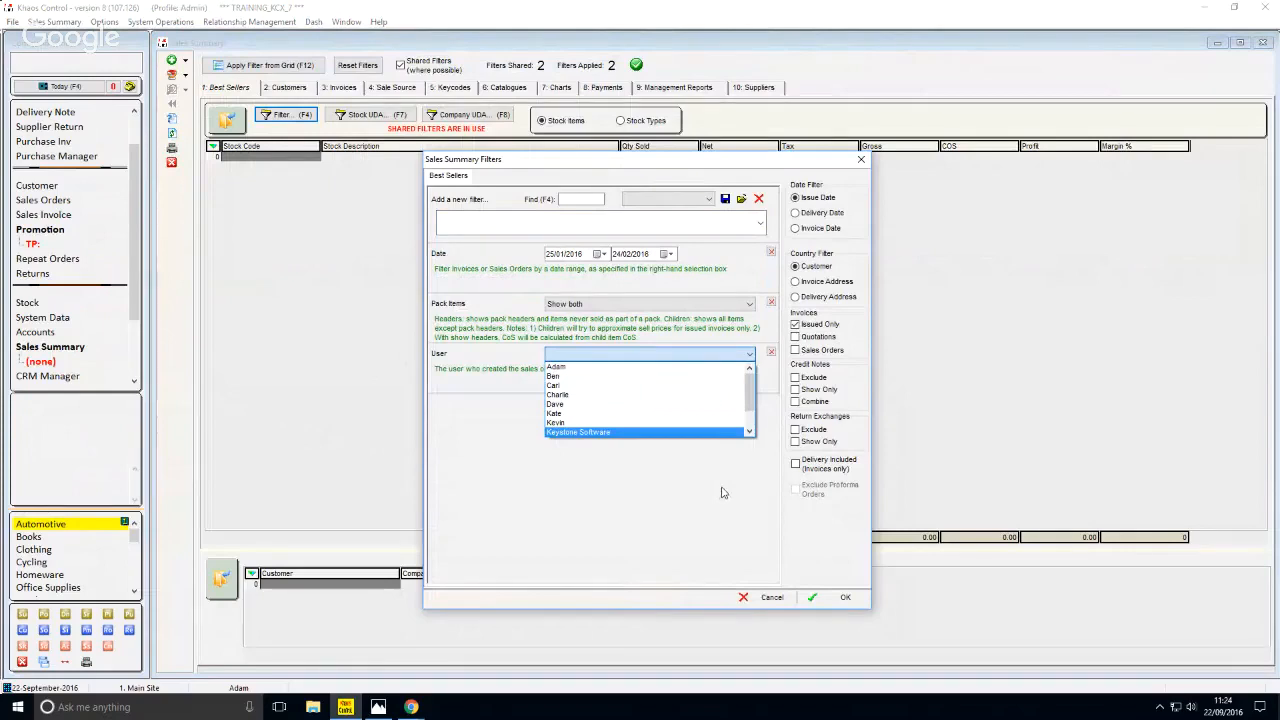
click(724, 492)
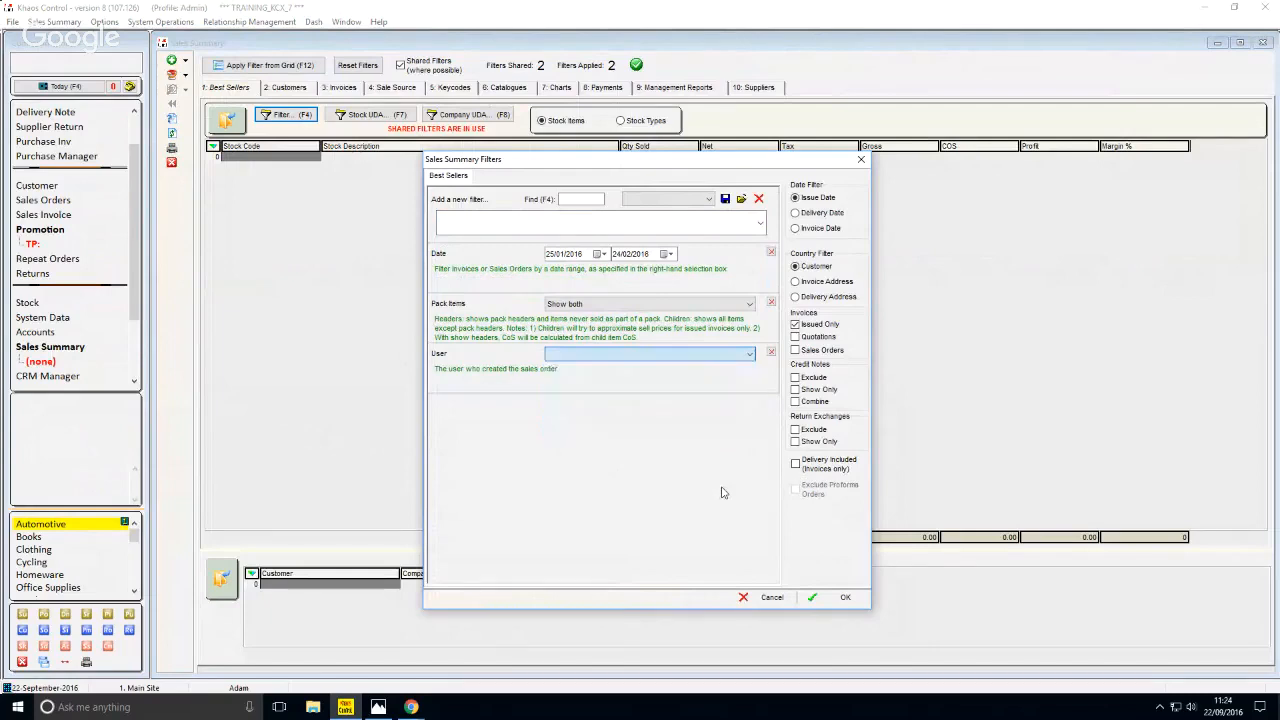
click(623, 217)
drag(761, 269, 763, 318)
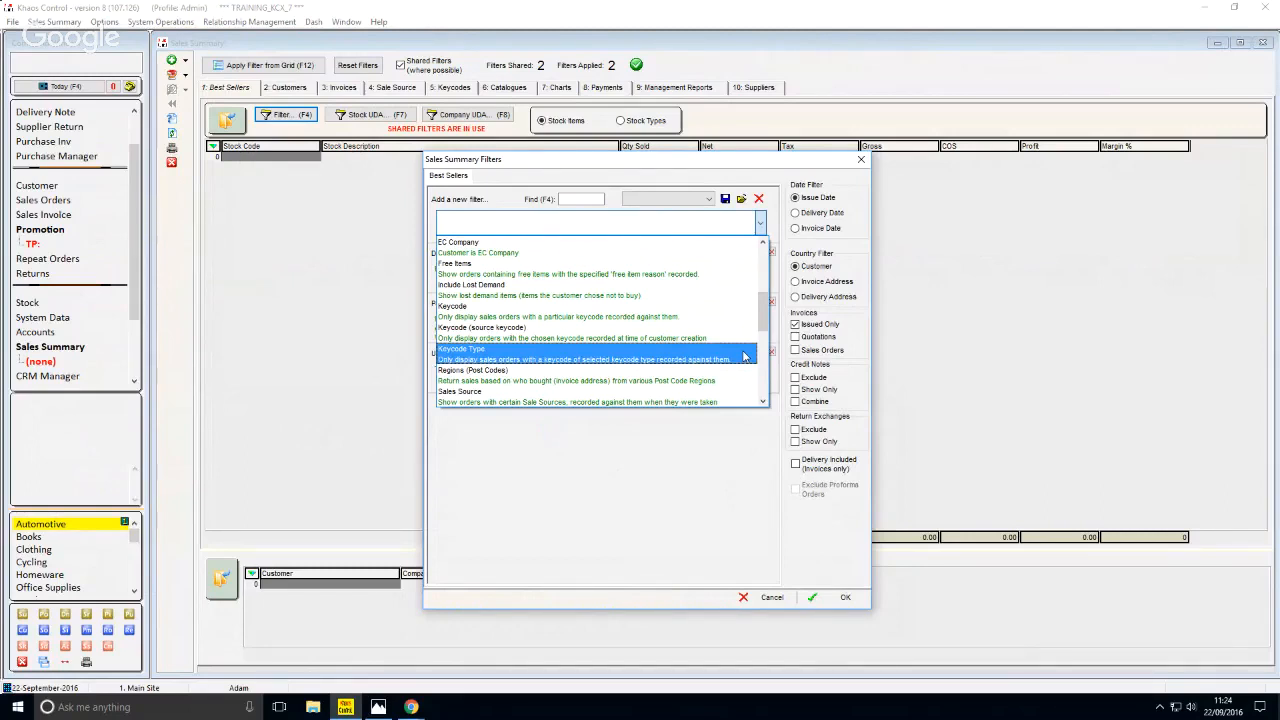
scroll(720, 343, up, 2)
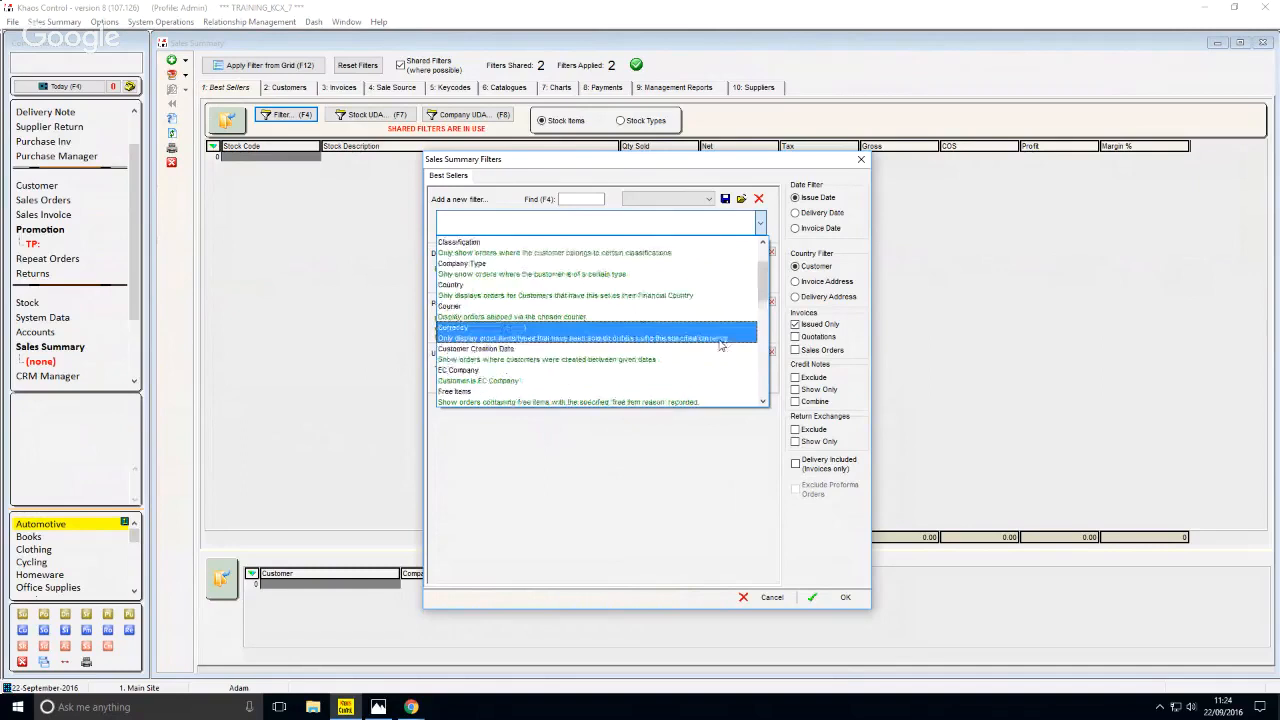
scroll(718, 345, down, 3)
scroll(715, 347, down, 2)
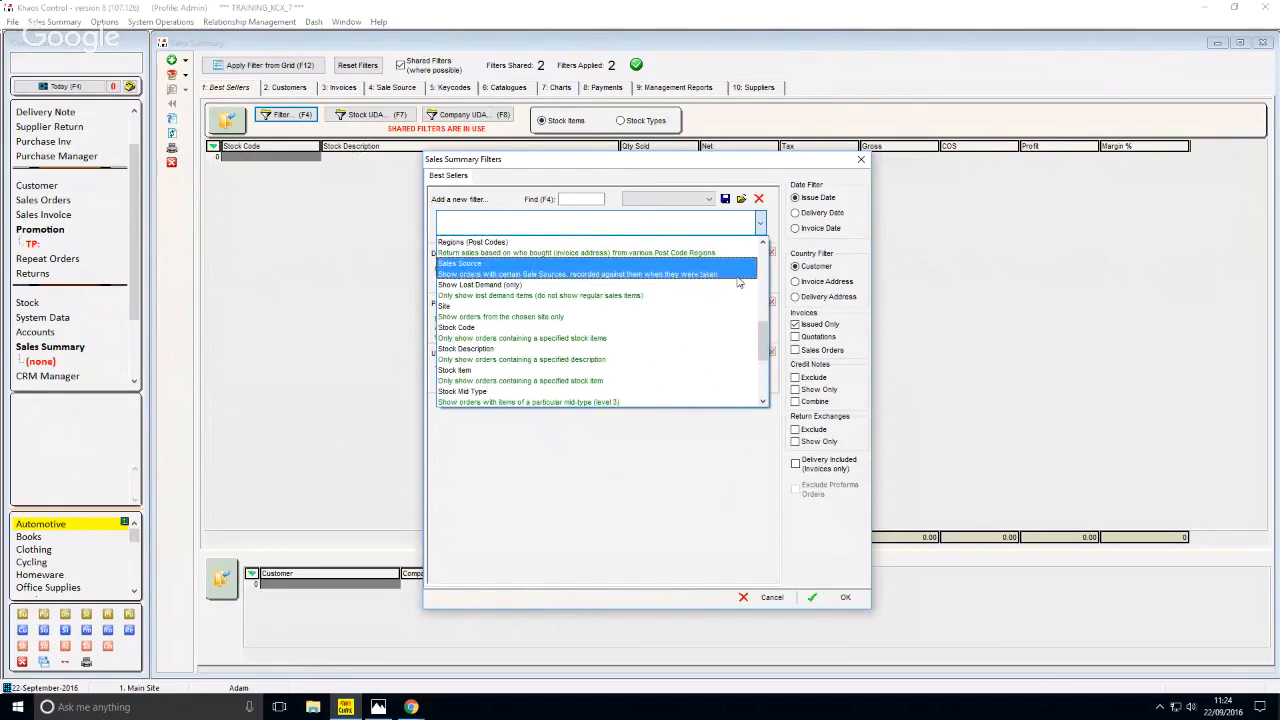
scroll(738, 283, up, 3)
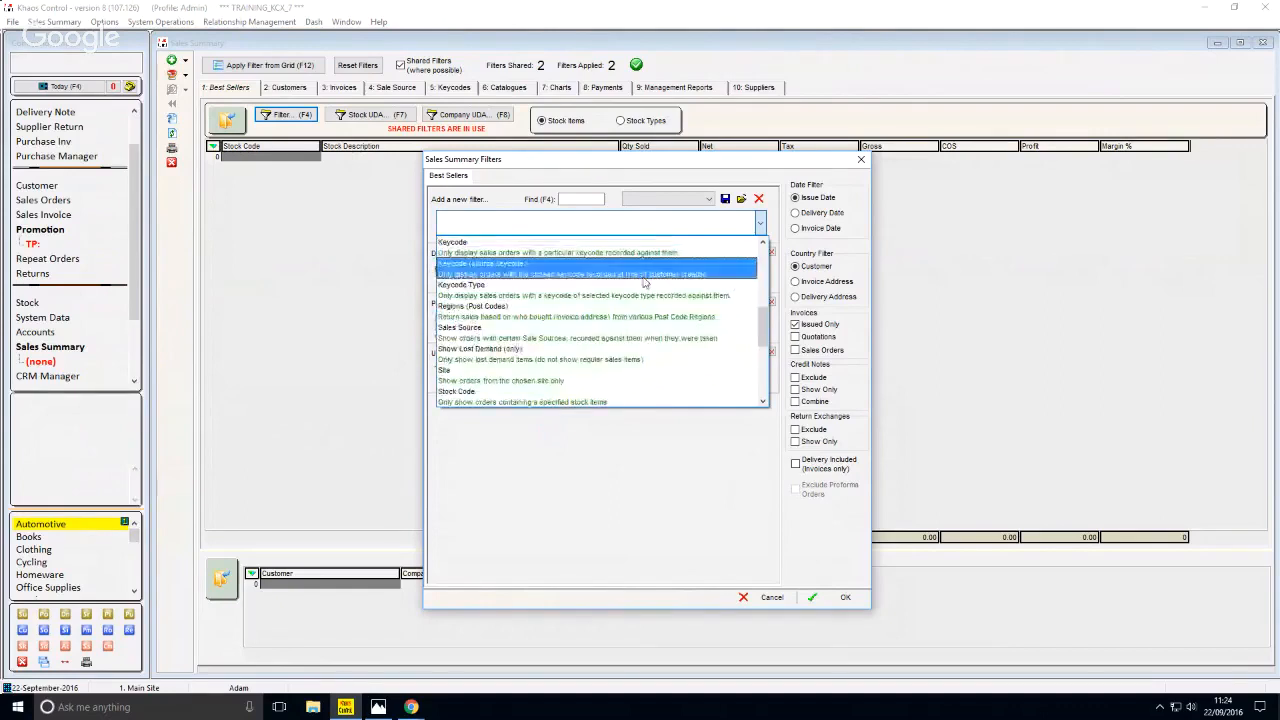
click(861, 161)
click(861, 160)
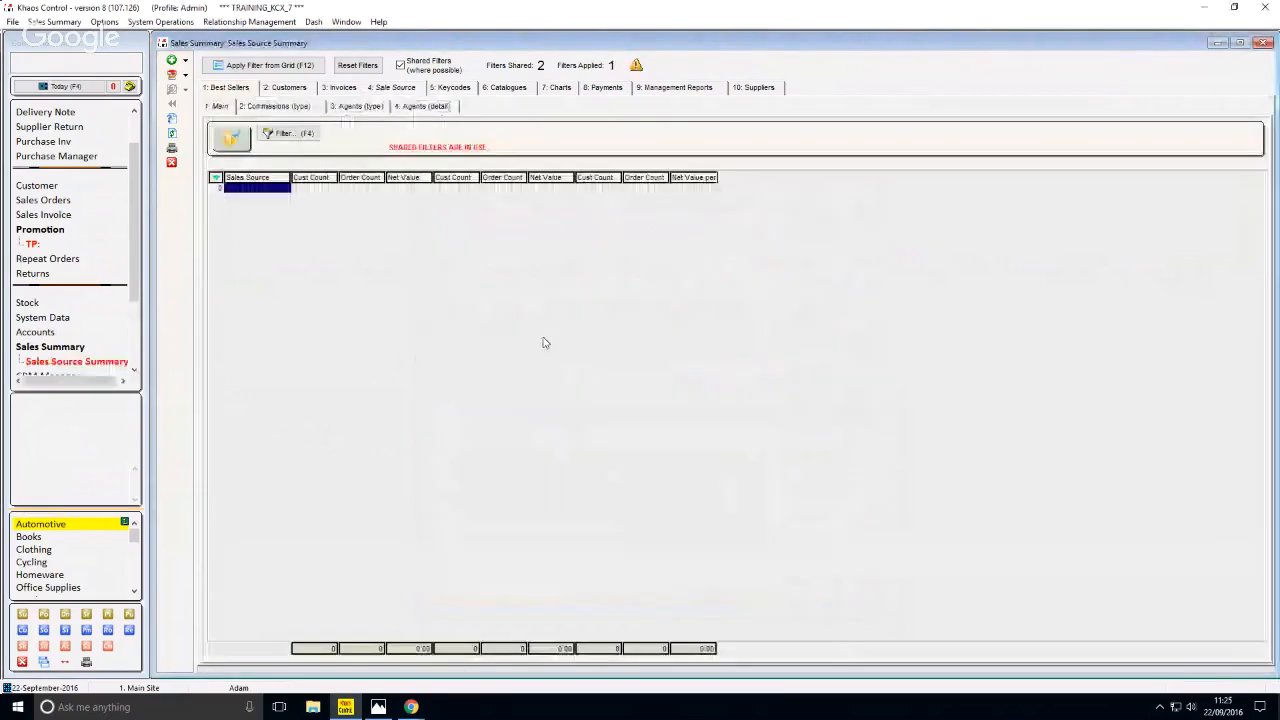
Step: Examine which filters are available for the main Sale Source summary, and close the filter settings
key(F4)
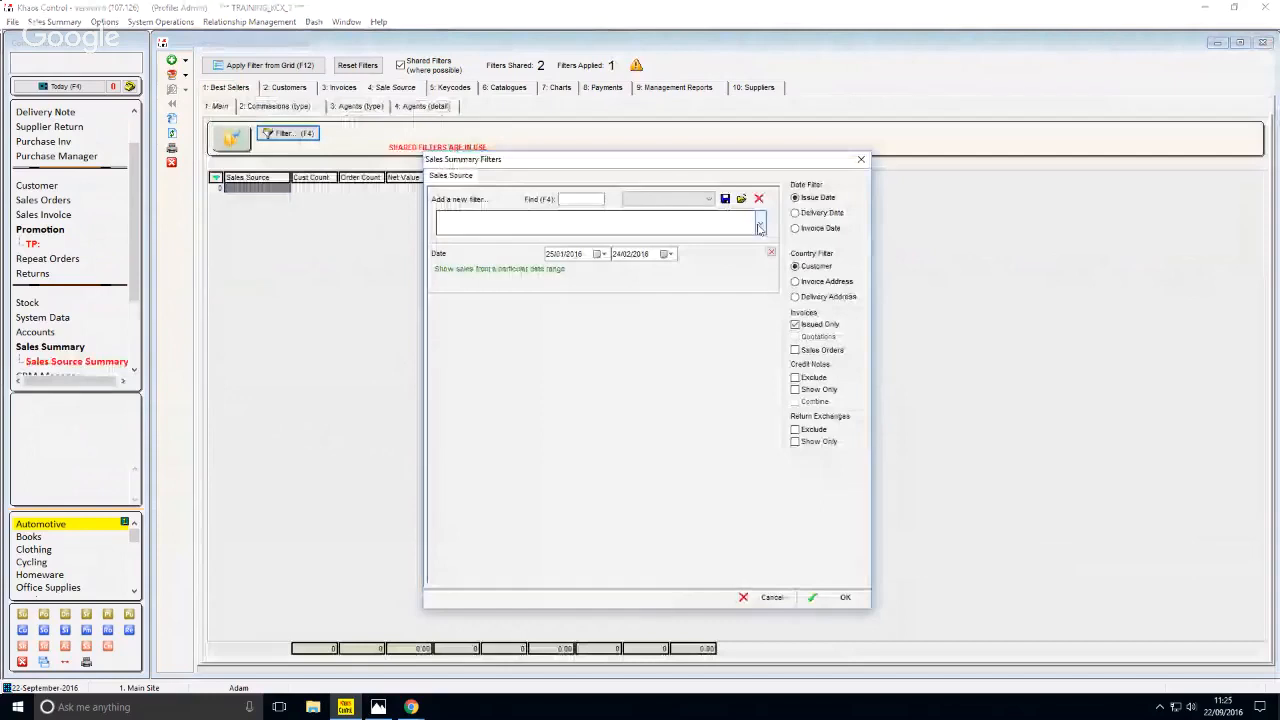
click(760, 225)
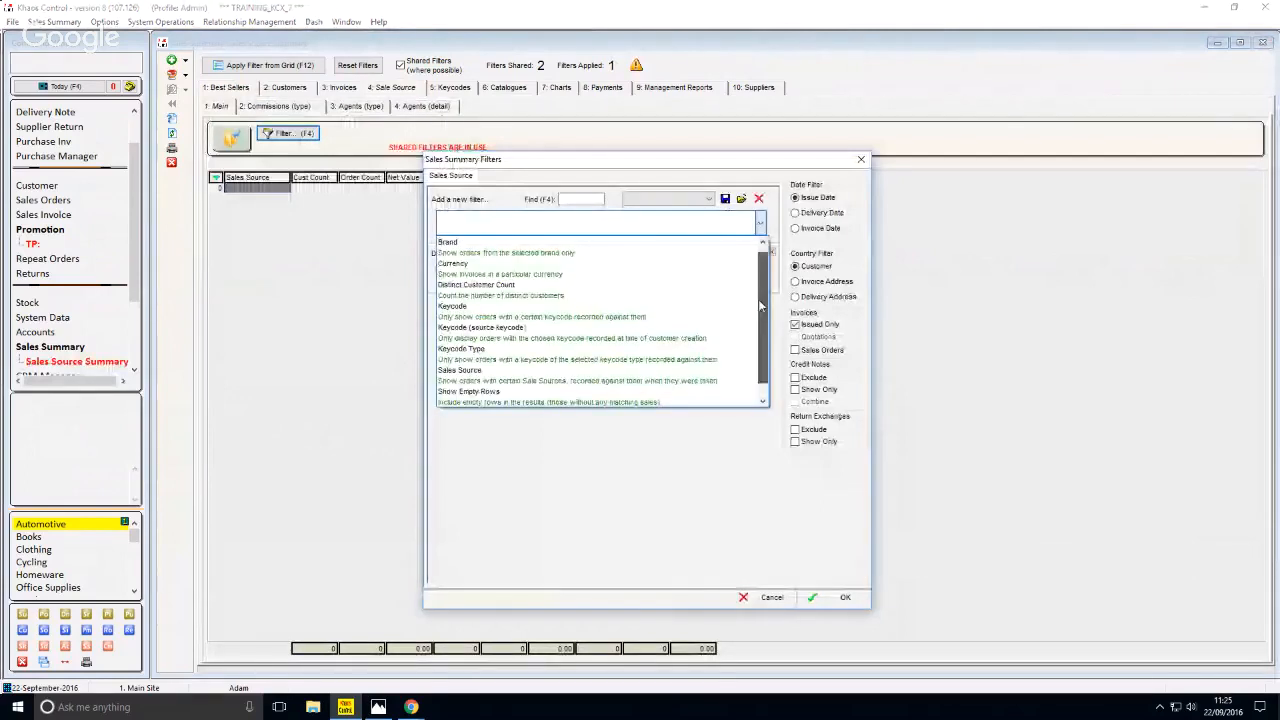
drag(760, 307, 762, 328)
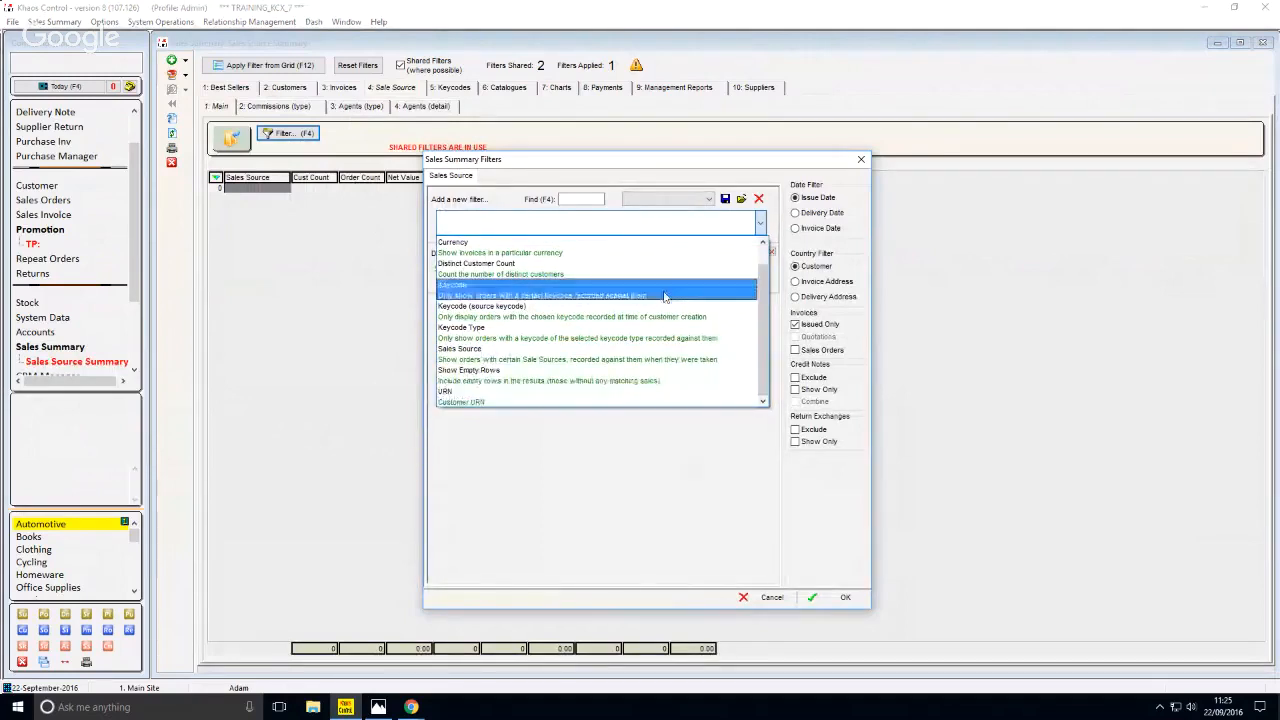
click(863, 162)
click(860, 163)
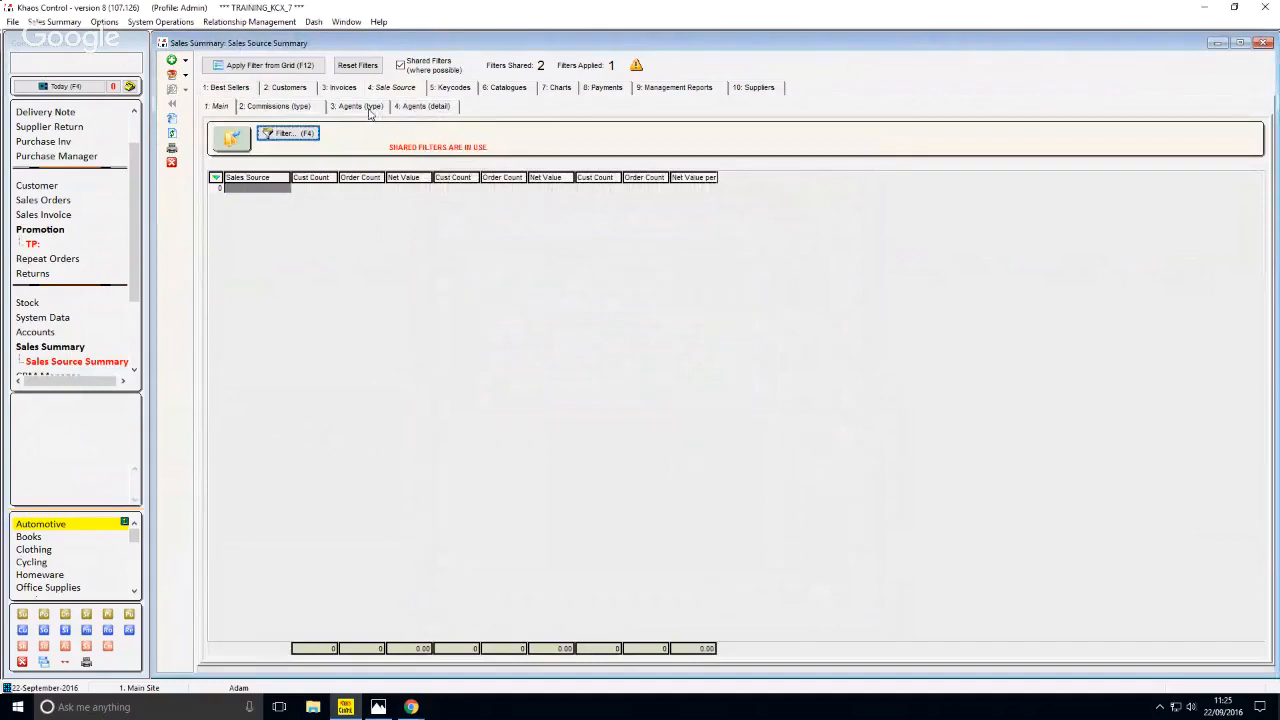
Step: View the Sale Source Agents (type) and Agents (detail) summaries, and recheck the filters offered for the Main summary
click(369, 109)
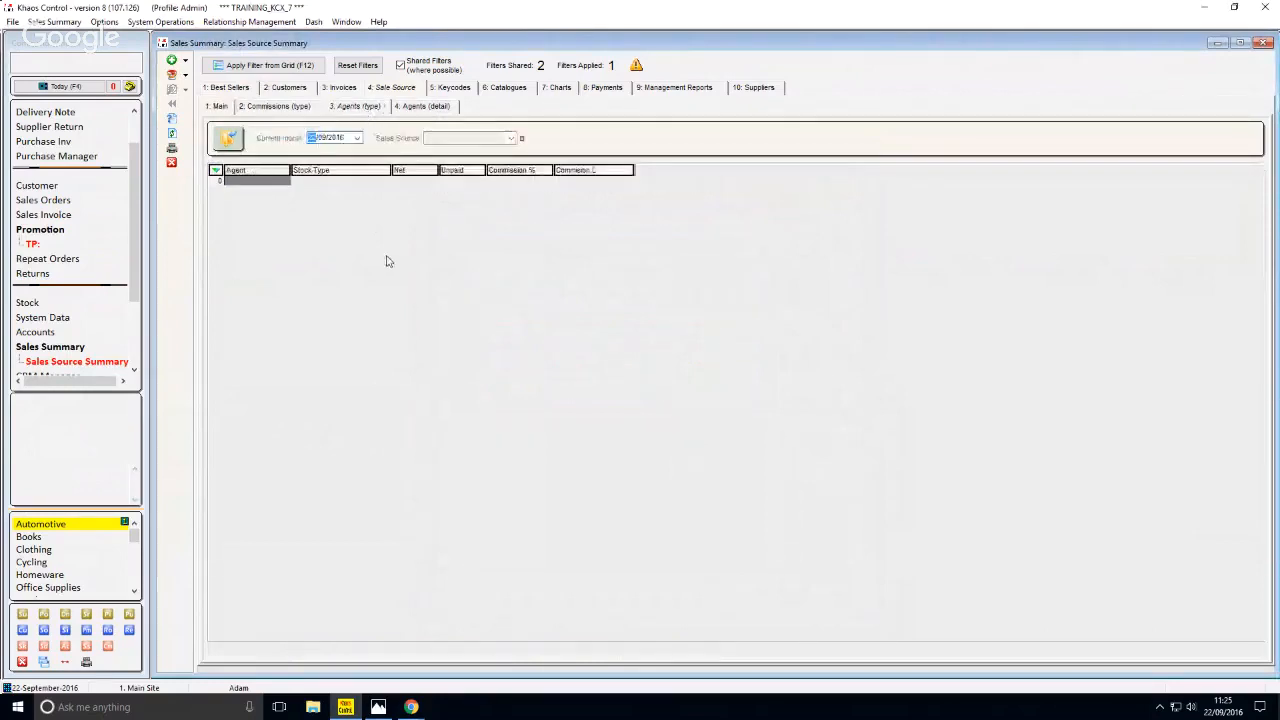
click(423, 108)
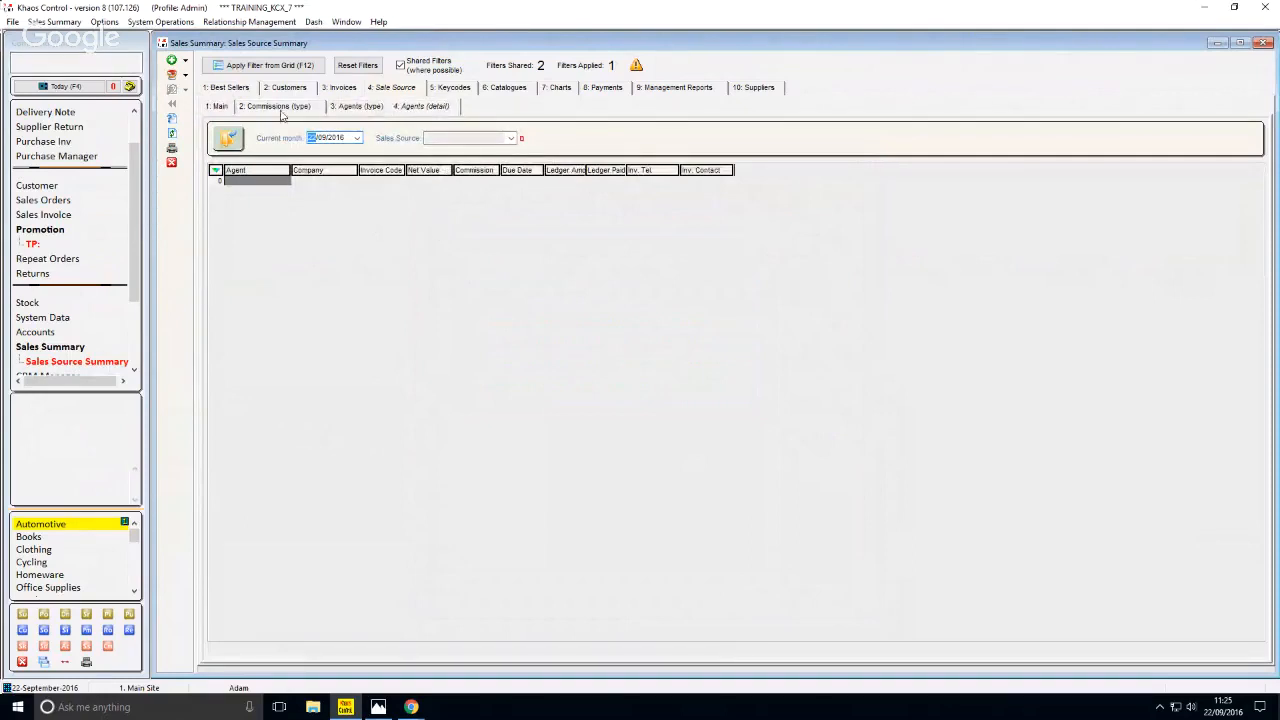
click(219, 106)
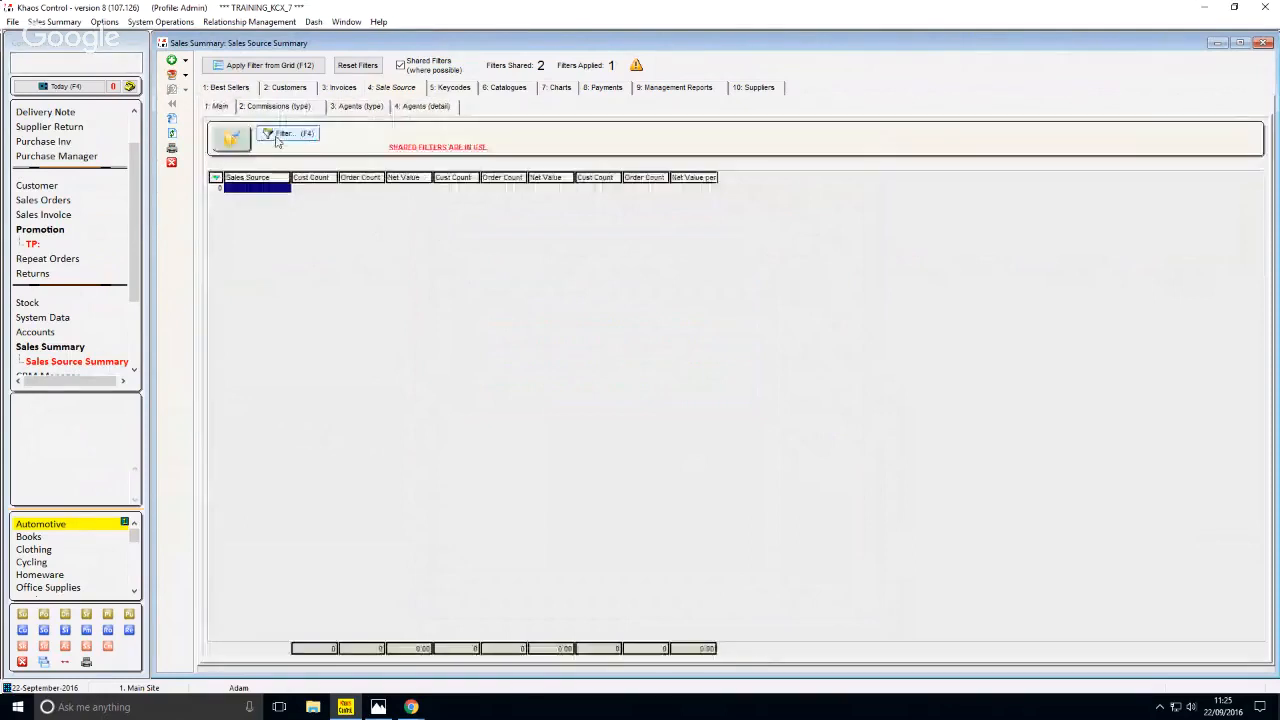
click(279, 136)
click(759, 224)
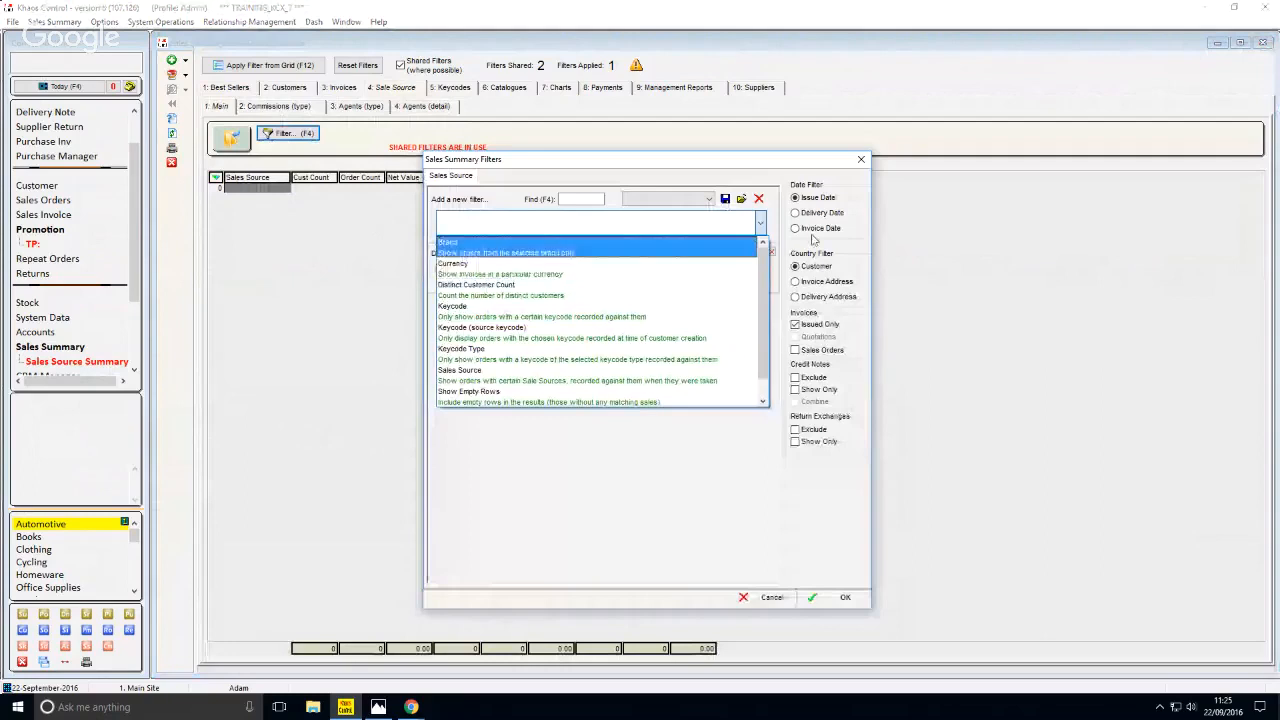
click(862, 161)
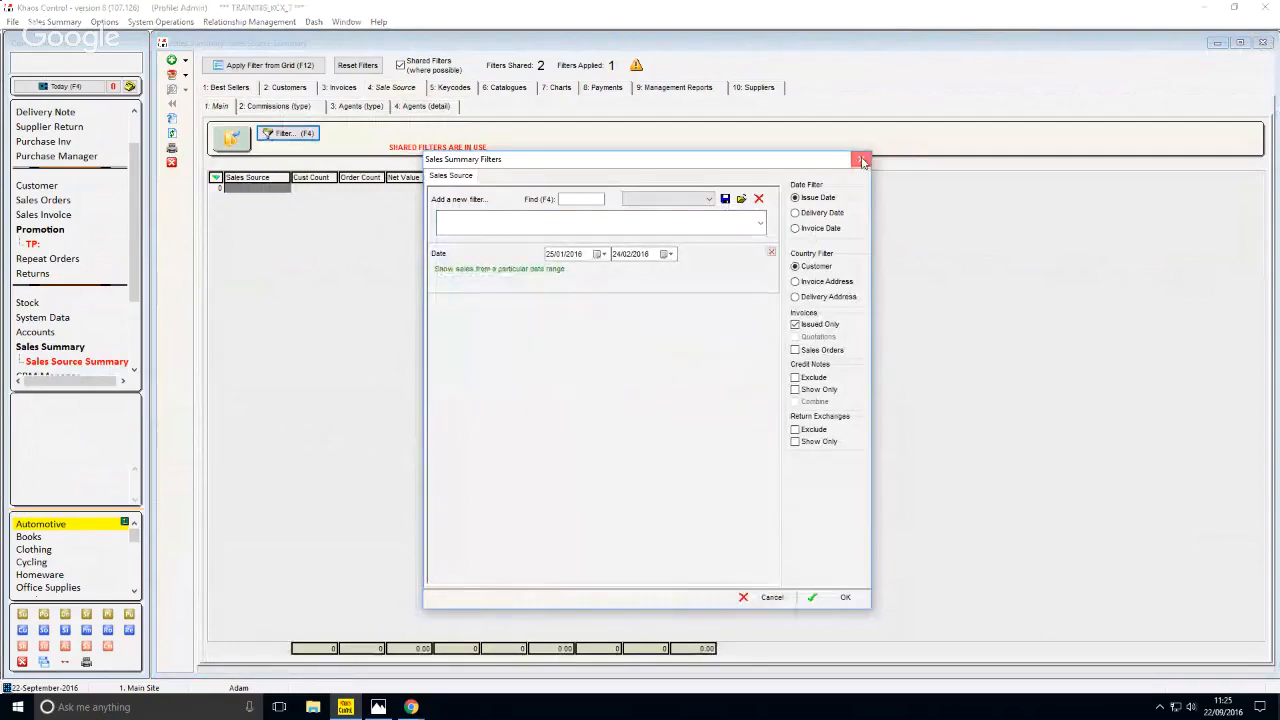
click(861, 159)
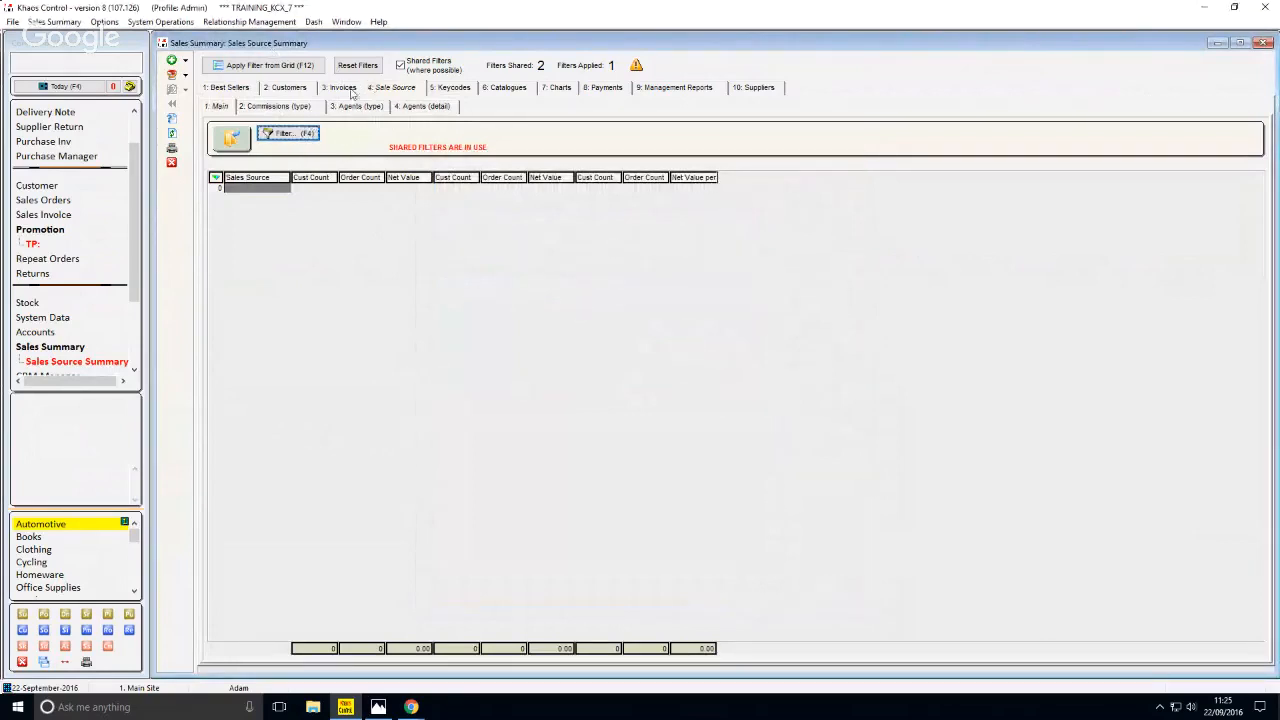
Step: Examine the filters available for the Keycodes summary, close the filter settings, and switch to the Future Webinars slide in Photos
click(445, 88)
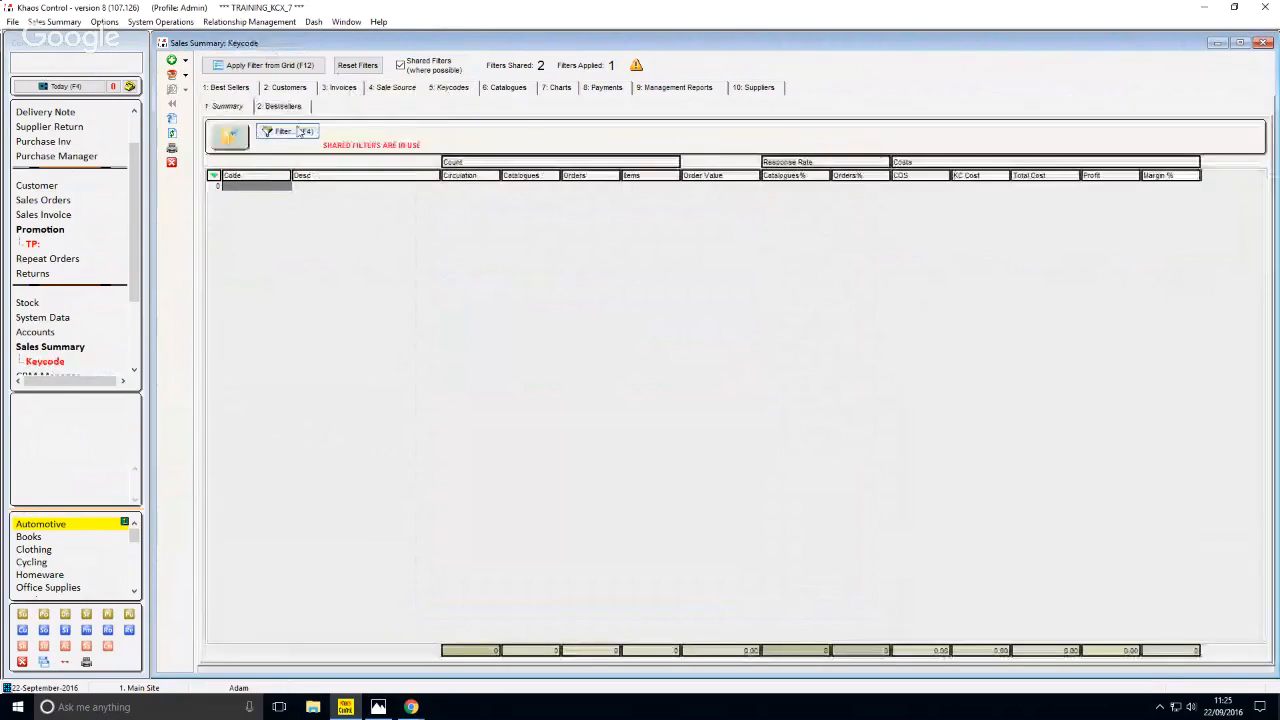
click(299, 132)
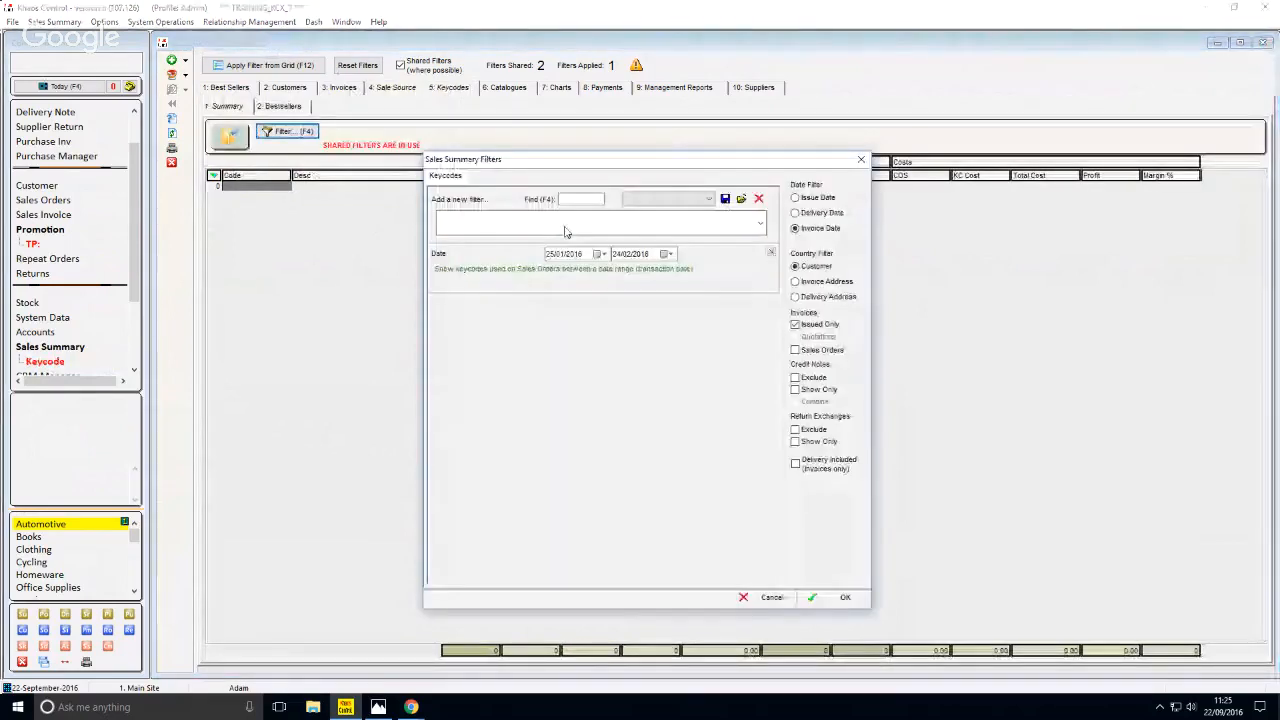
click(565, 228)
drag(761, 291, 769, 262)
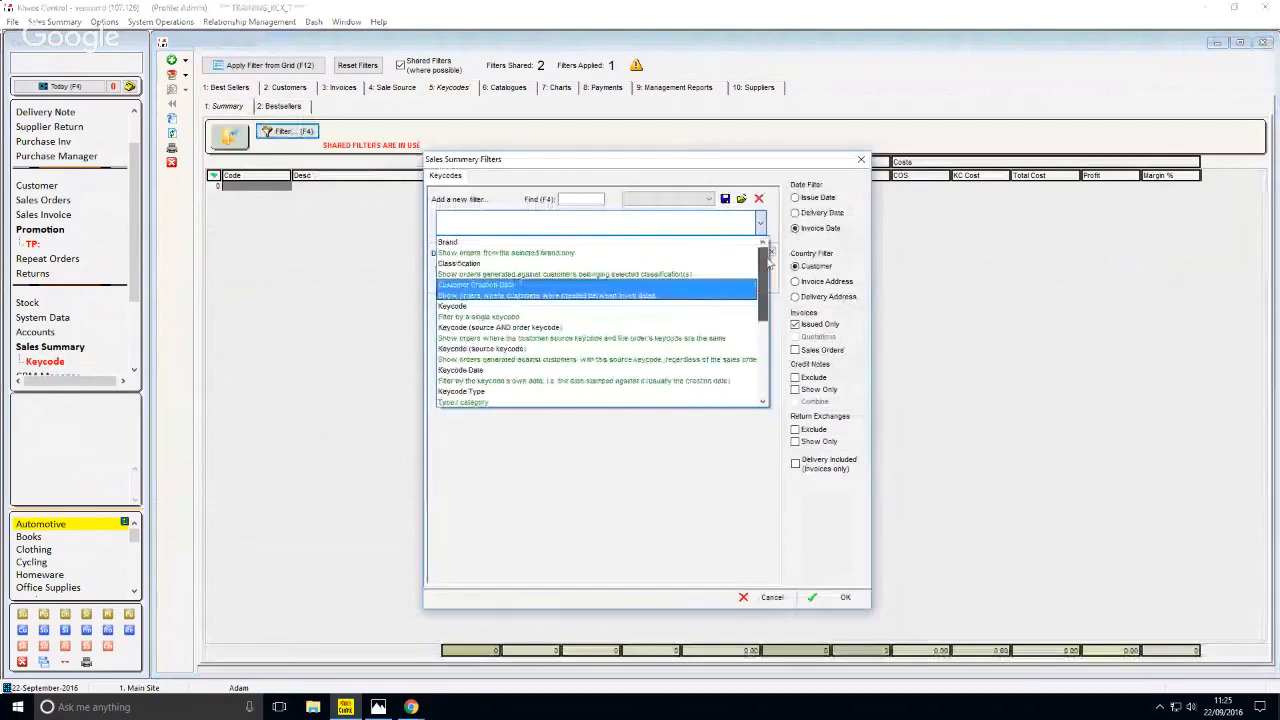
click(833, 175)
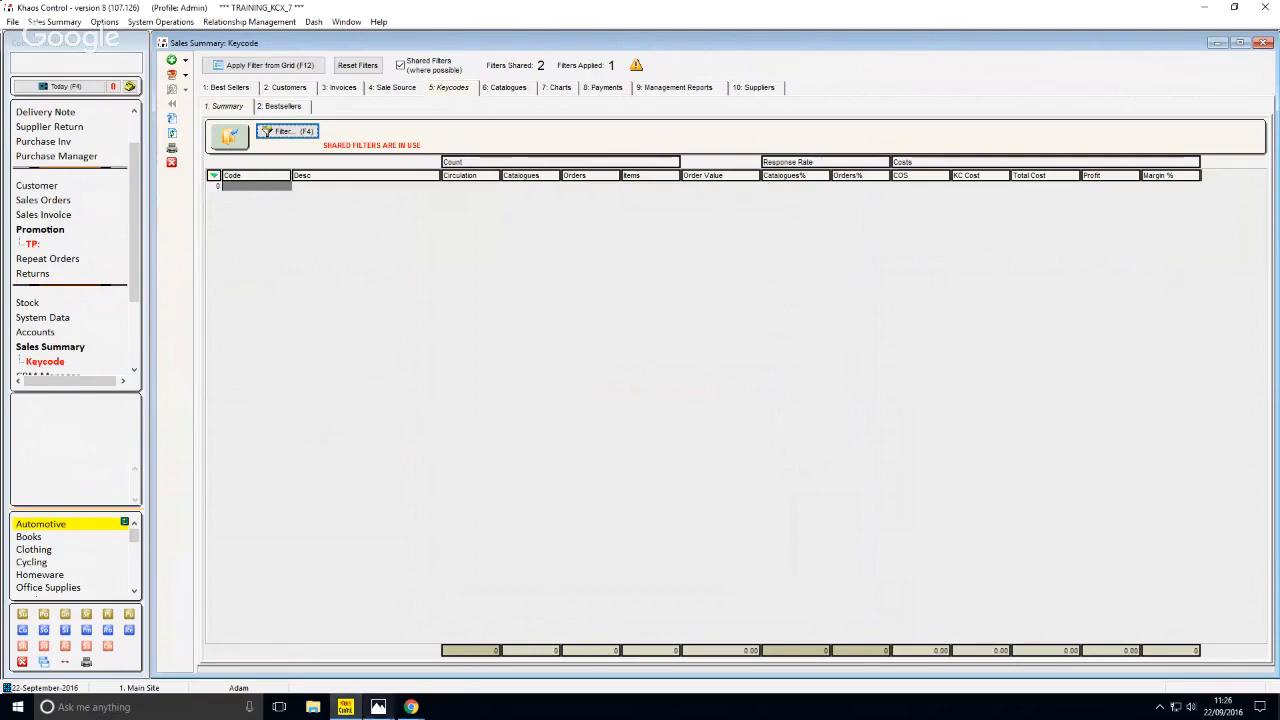
click(386, 712)
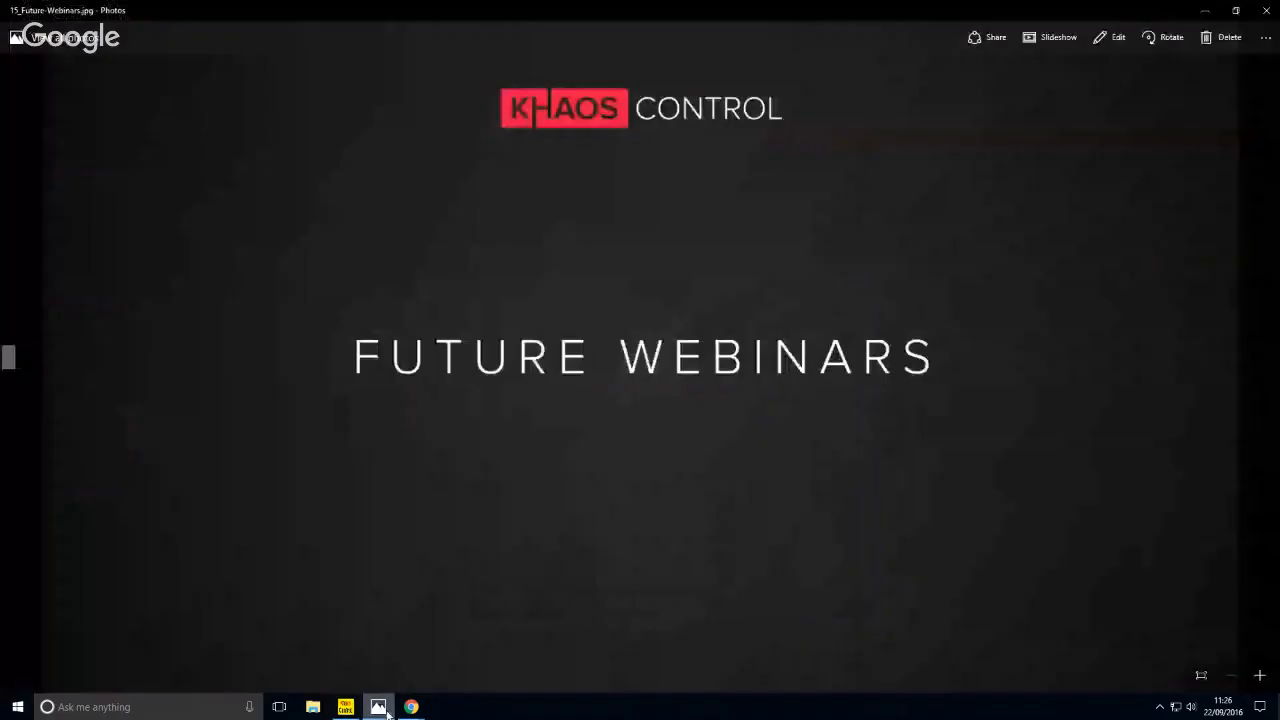